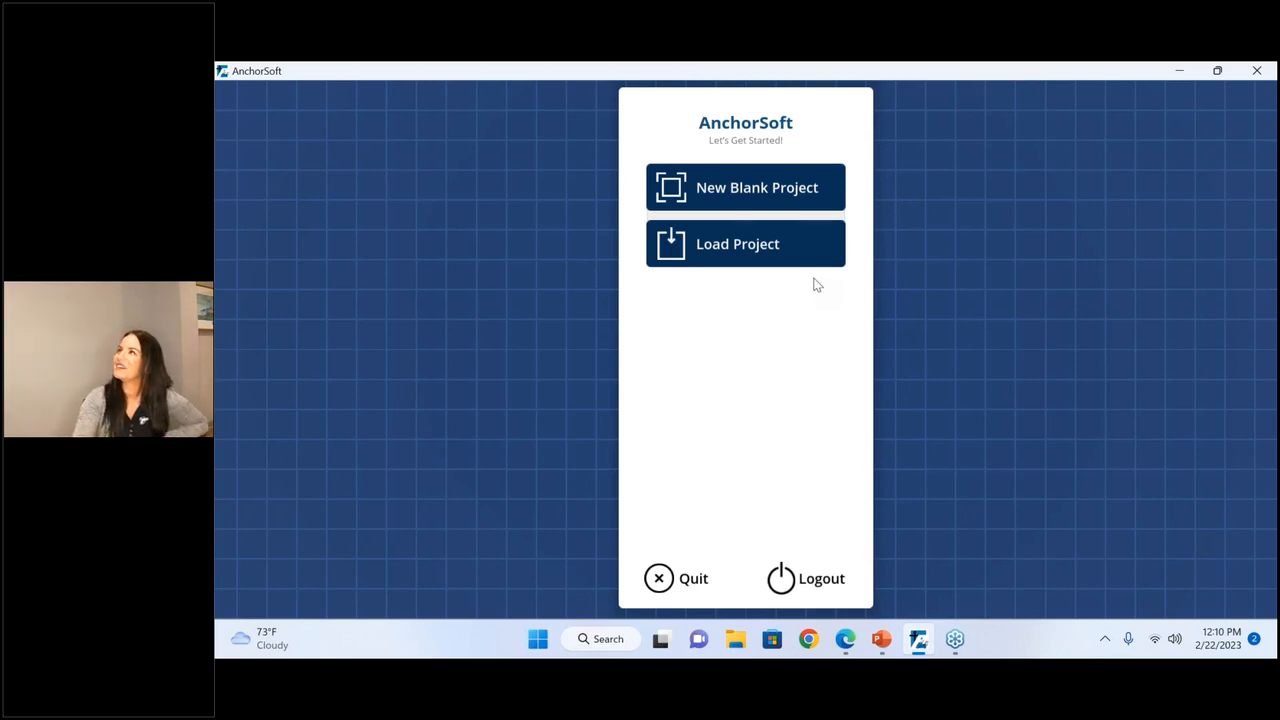
# - Create a new blank project in feet and inches, with a plane 50 ft wide and 60 ft deep
pyautogui.click(743, 190)
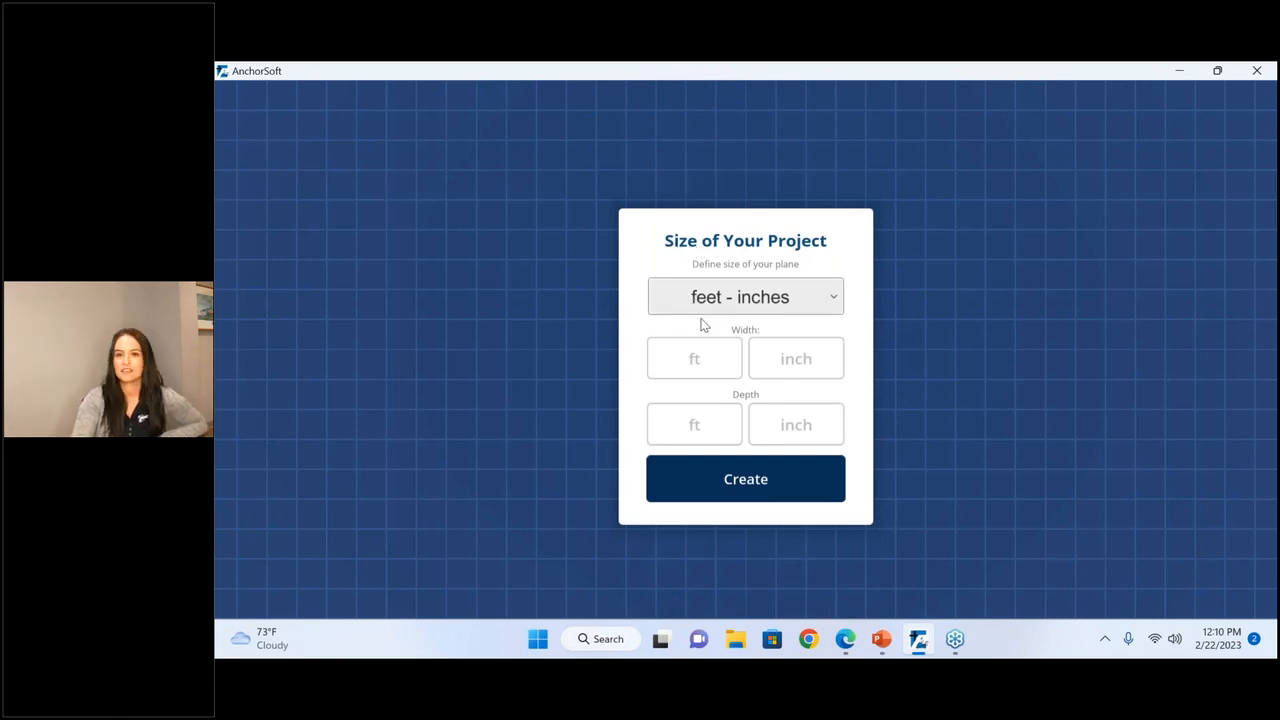
pyautogui.click(692, 362)
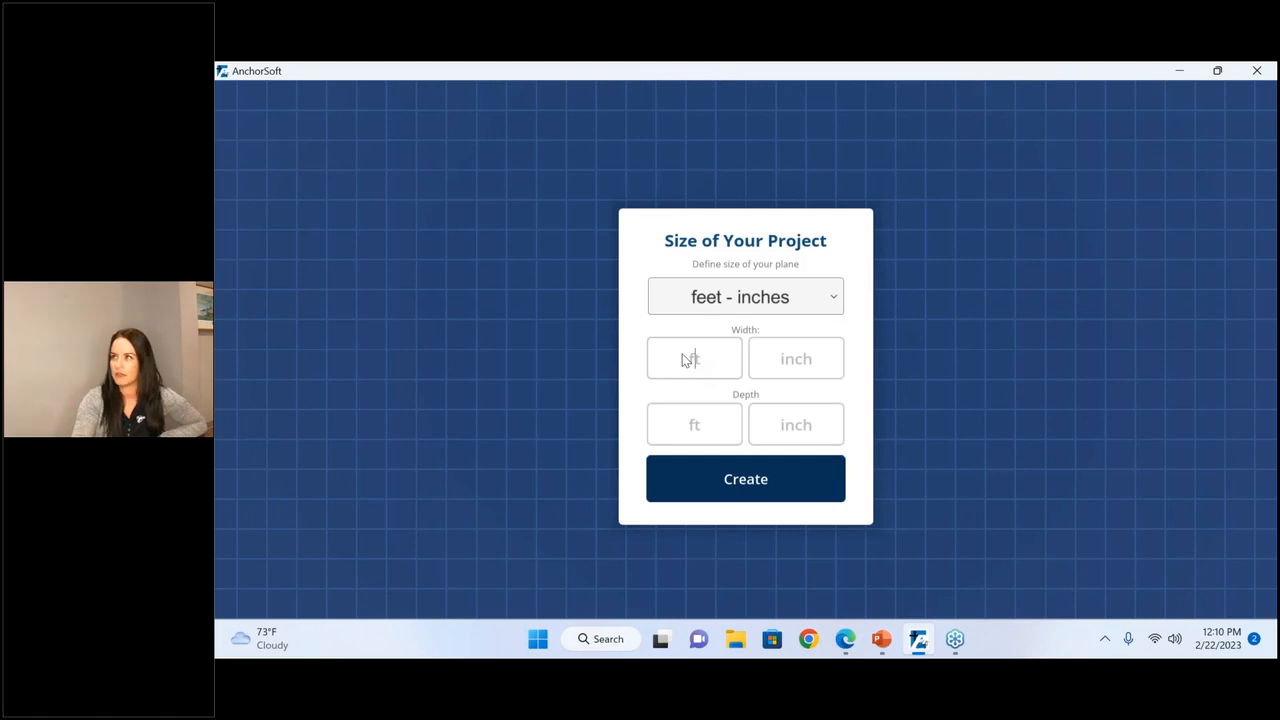
pyautogui.write('50')
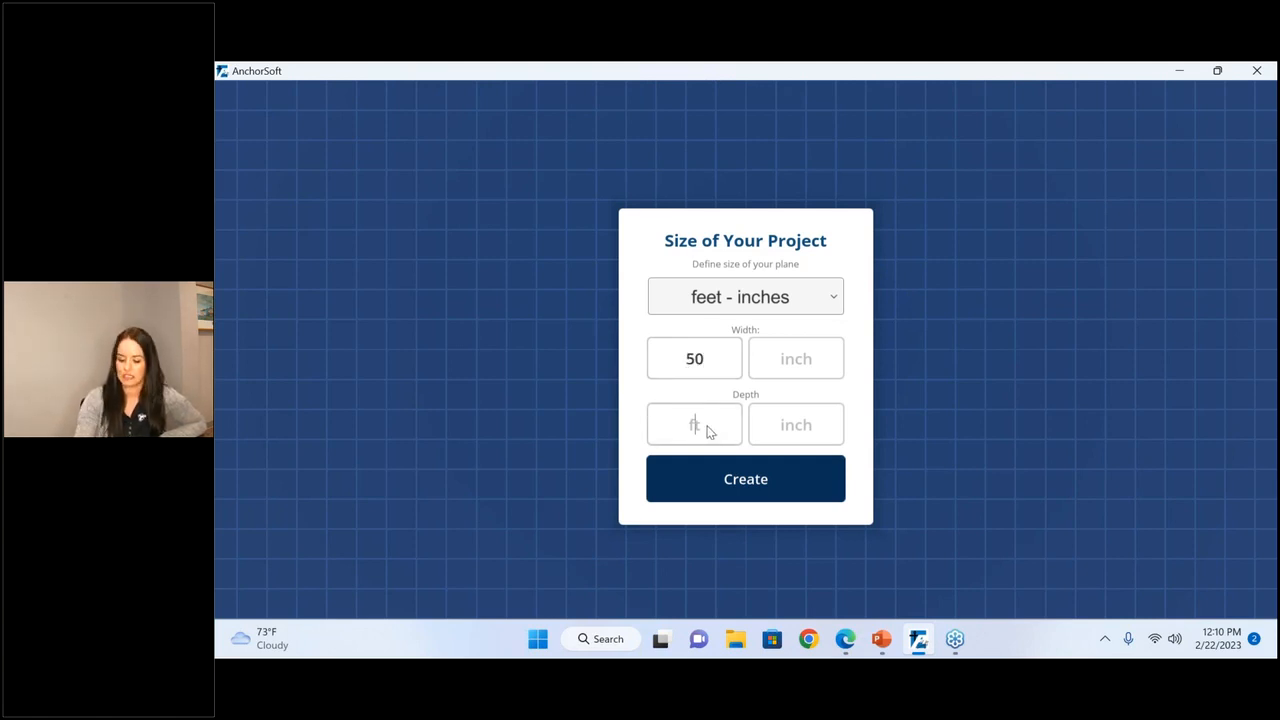
pyautogui.write('60')
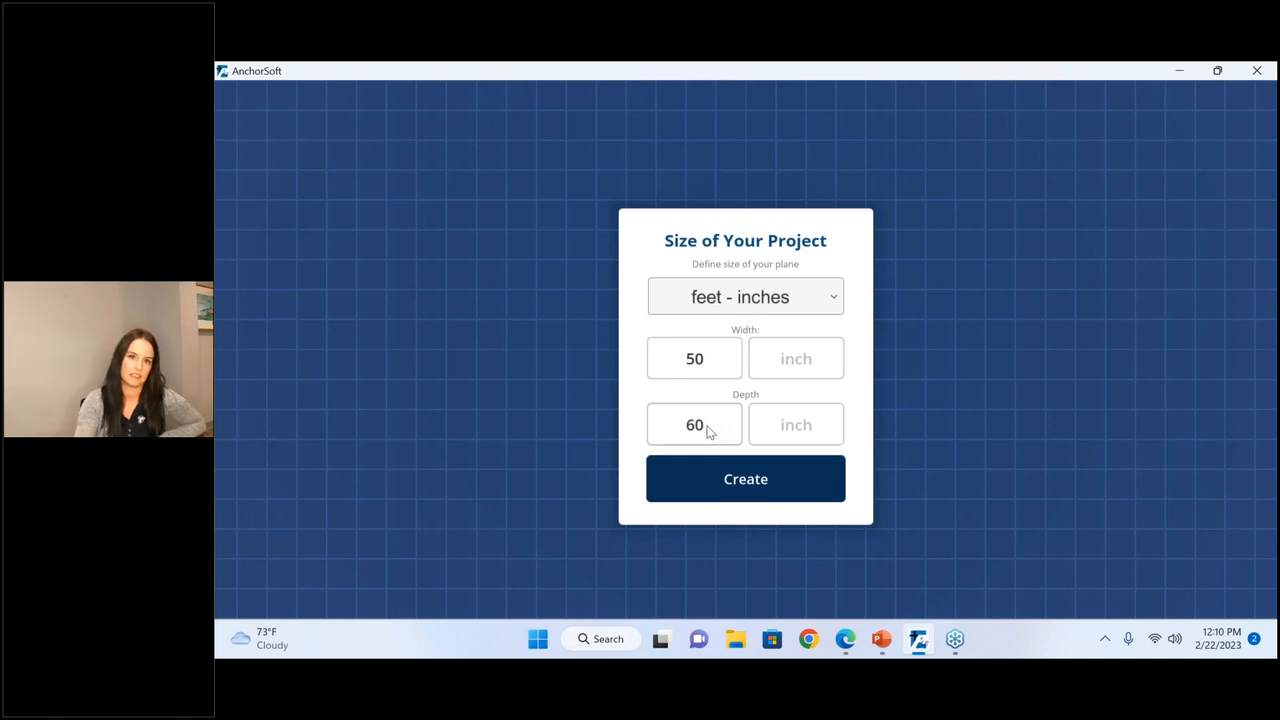
pyautogui.click(746, 302)
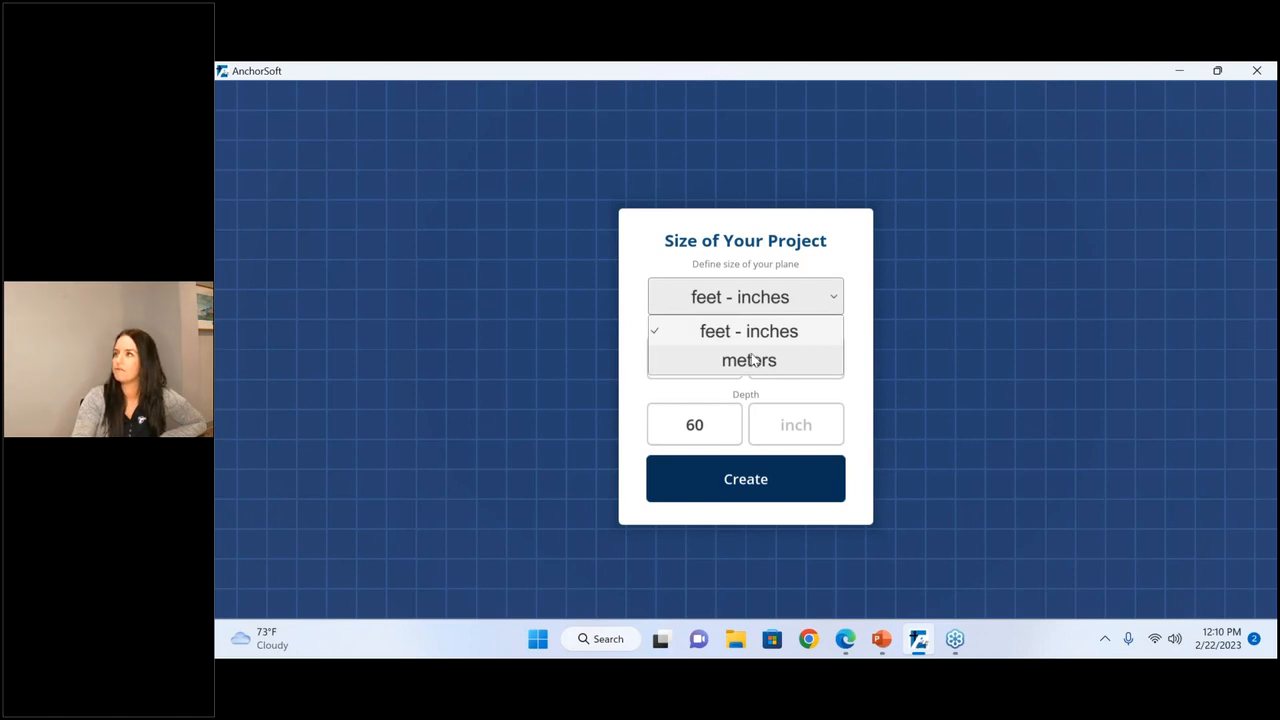
pyautogui.click(748, 297)
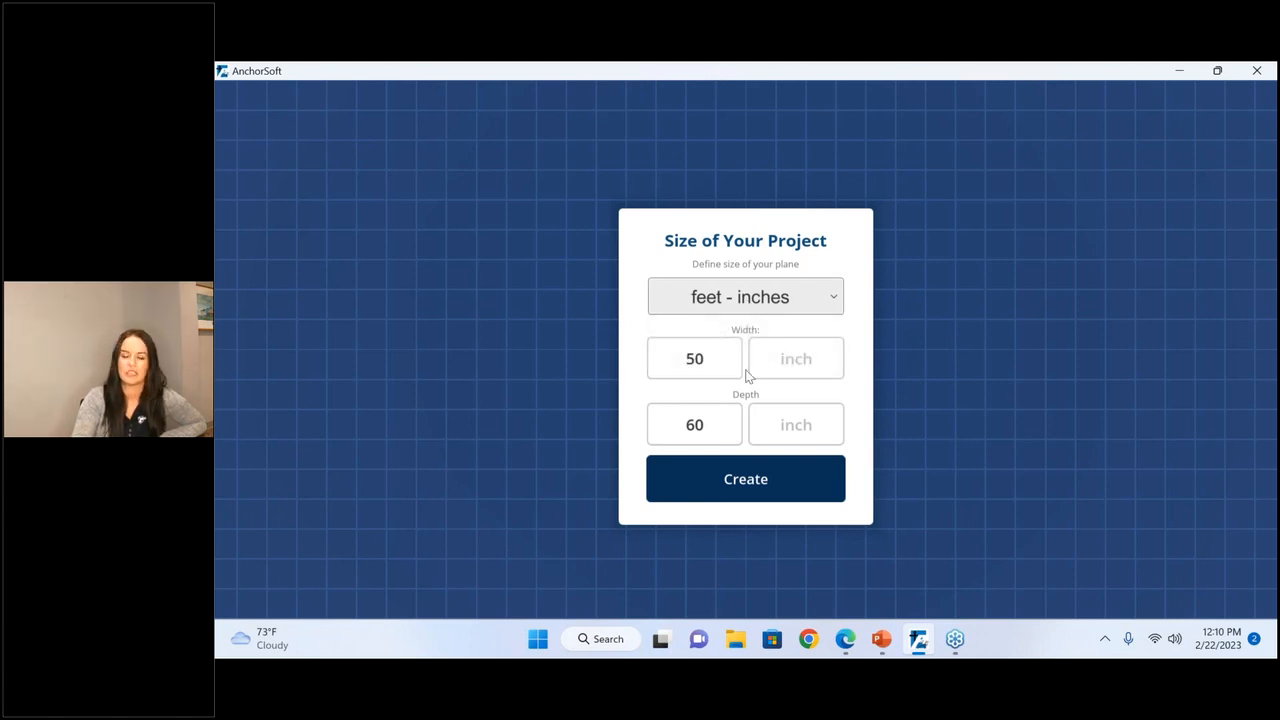
pyautogui.click(757, 487)
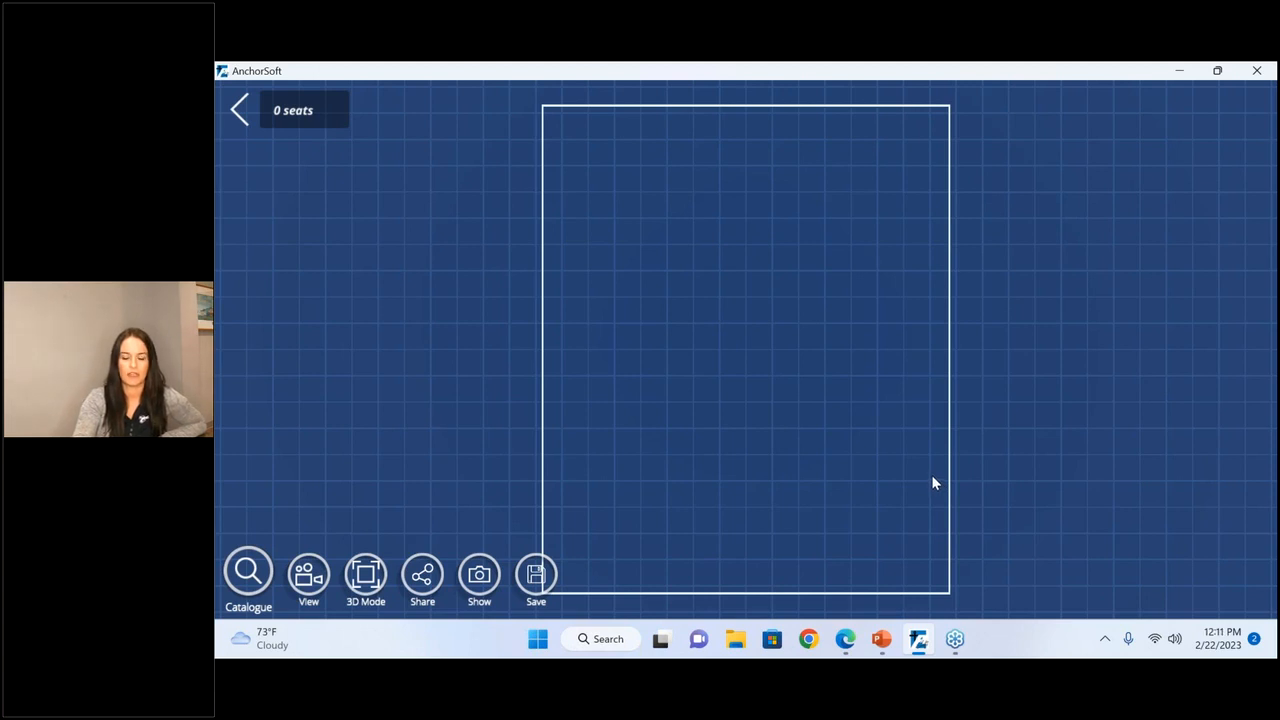
# - Choose the Navi-Trac tent from the product catalogue and set its size to width 40 and height 8
pyautogui.scroll(-3, 925, 460)
pyautogui.scroll(2, 925, 460)
pyautogui.scroll(1, 925, 465)
pyautogui.scroll(-2, 925, 465)
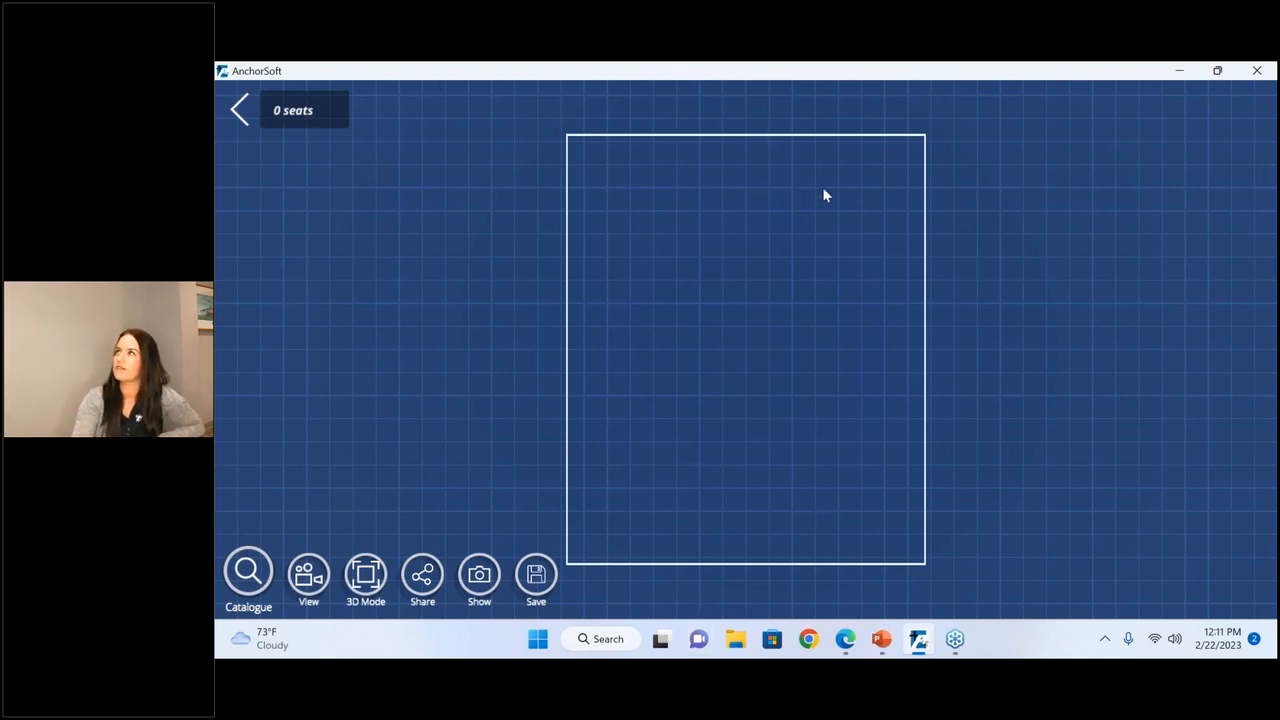
pyautogui.click(247, 579)
pyautogui.click(587, 188)
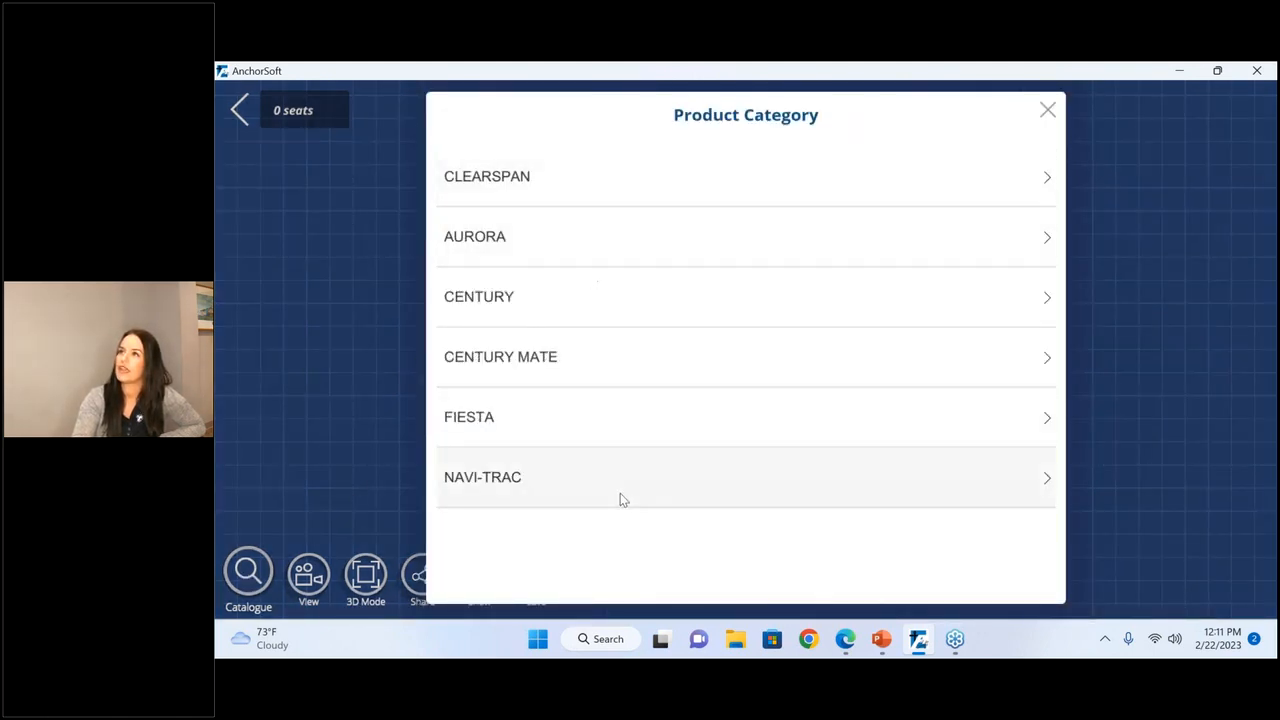
pyautogui.click(613, 478)
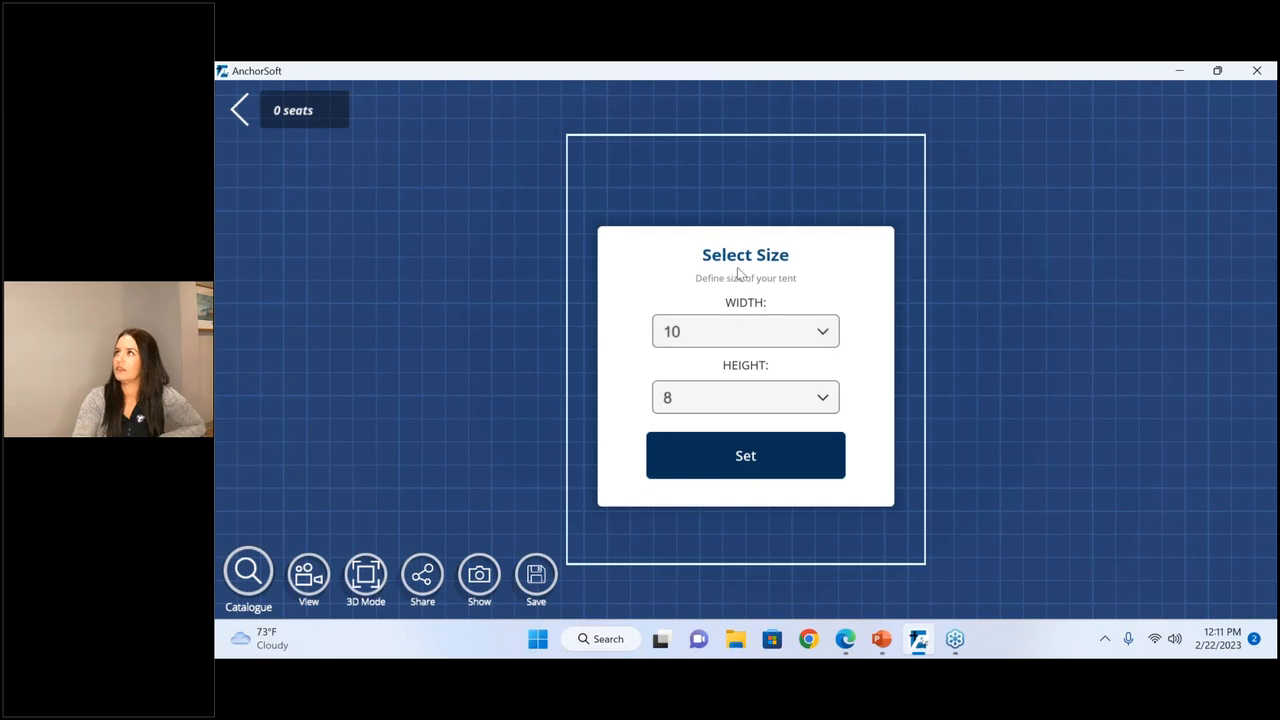
pyautogui.click(754, 333)
pyautogui.click(759, 437)
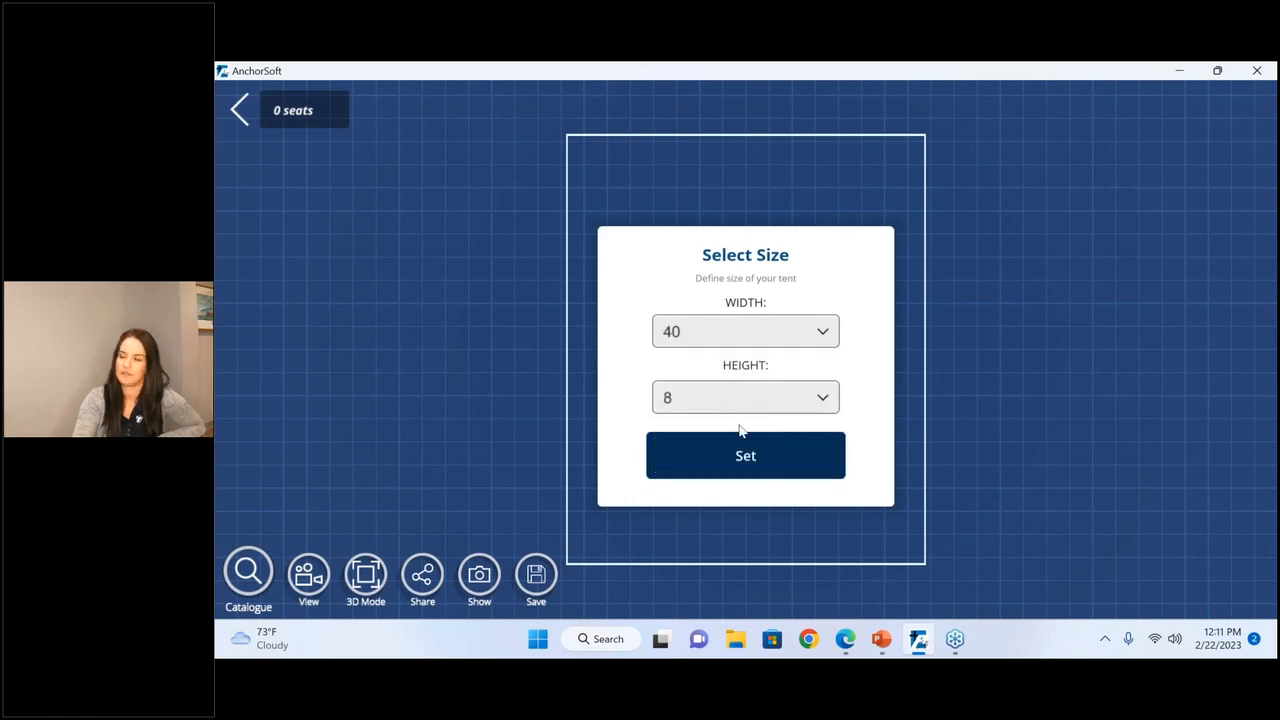
pyautogui.click(754, 457)
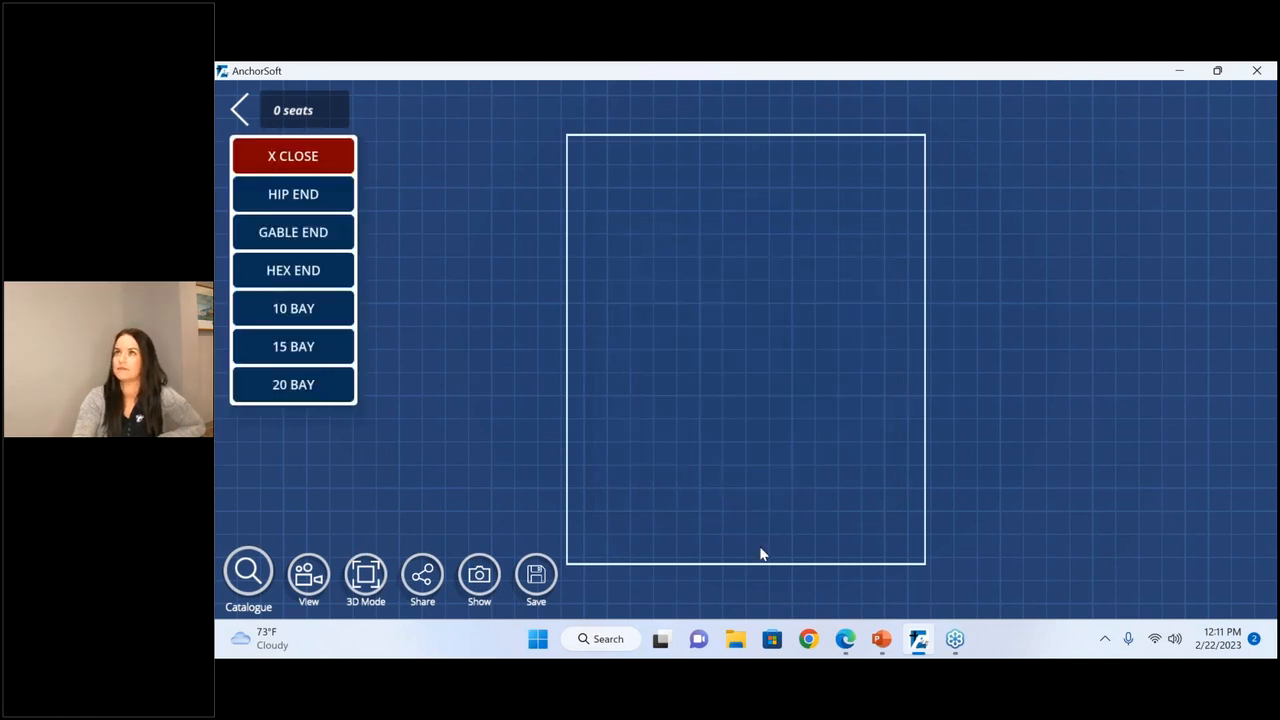
# - Assemble the tent from a hip end, a 10 bay and a second hip end
pyautogui.click(288, 196)
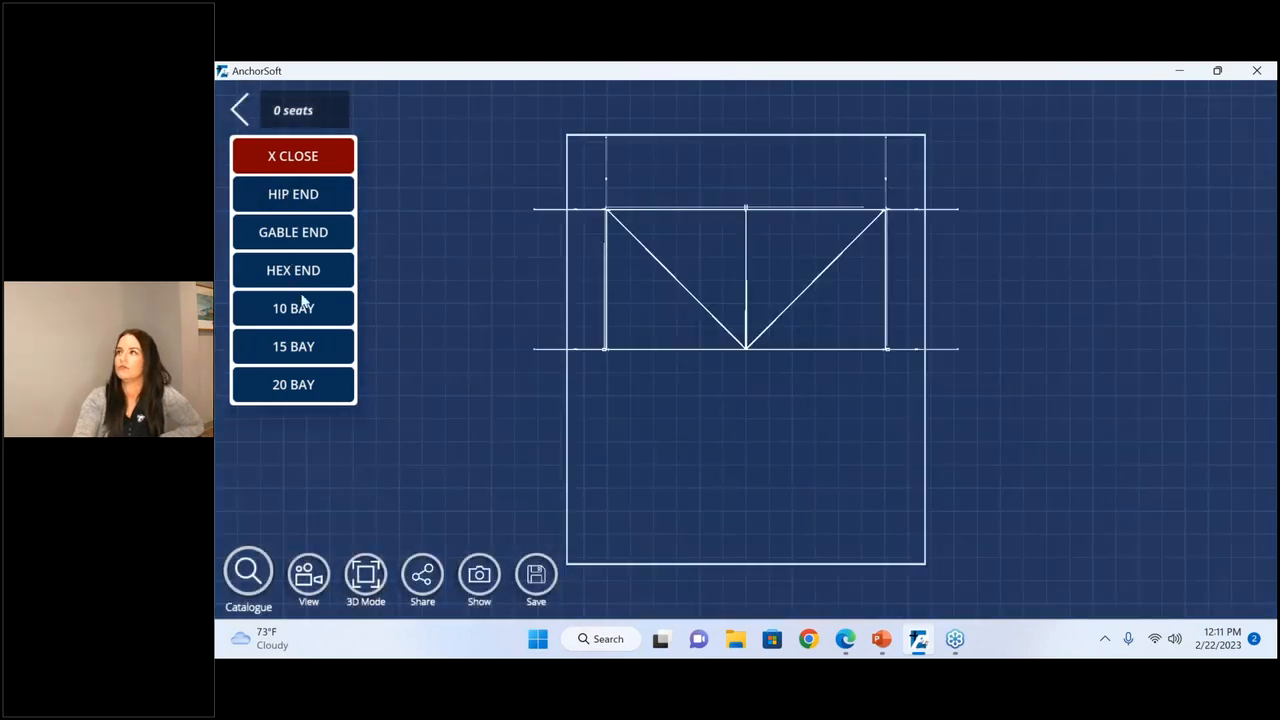
pyautogui.click(310, 317)
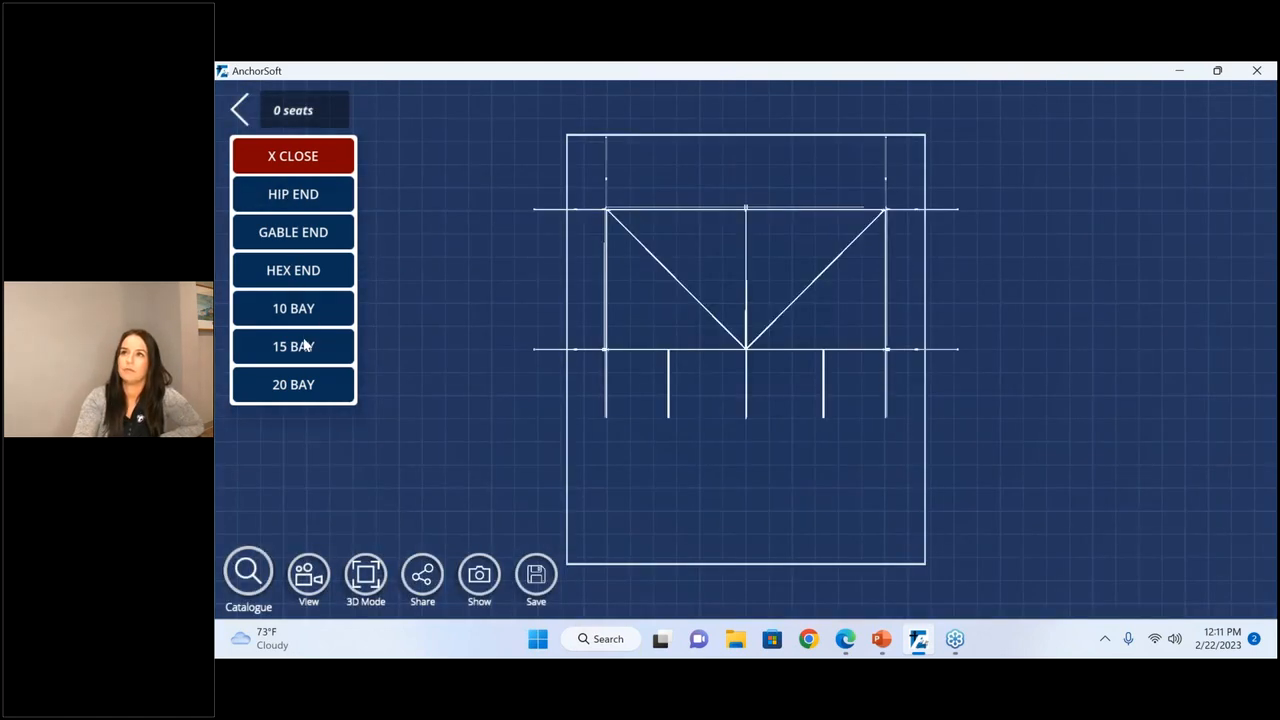
pyautogui.click(291, 199)
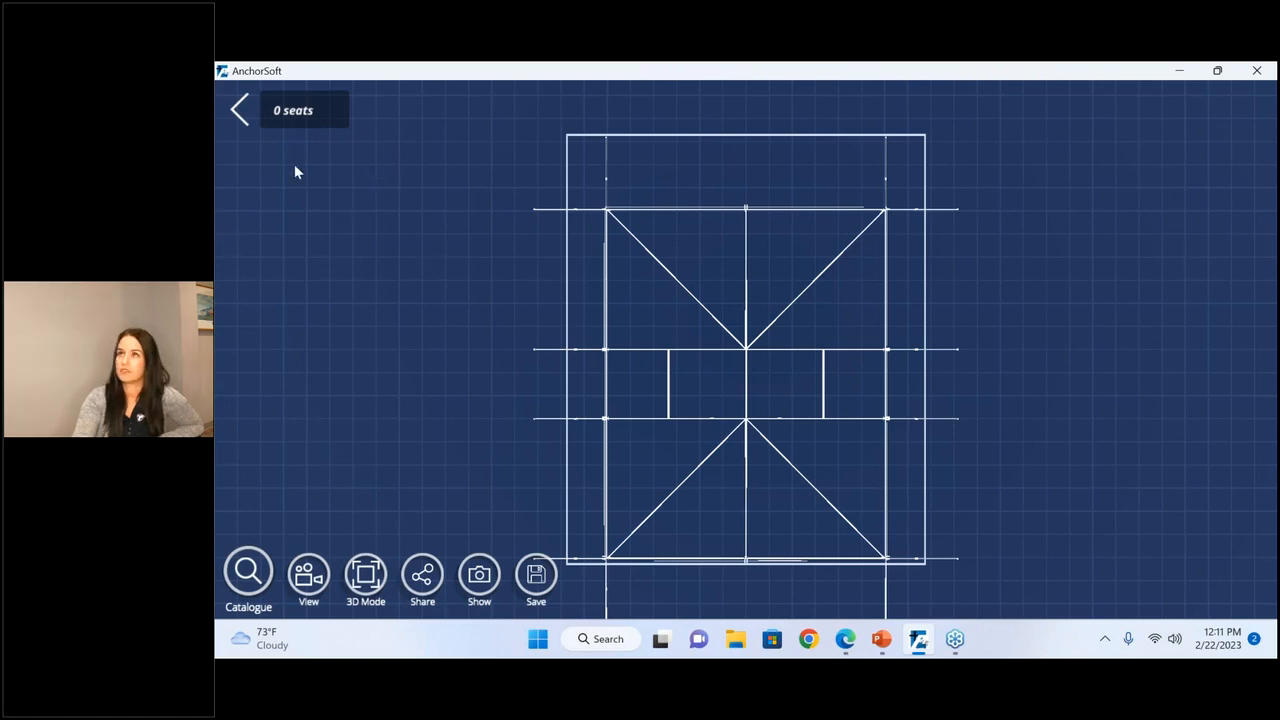
# - Rotate the assembled tent about half a turn and reposition it at the upper-left corner of the project boundary
pyautogui.click(818, 465)
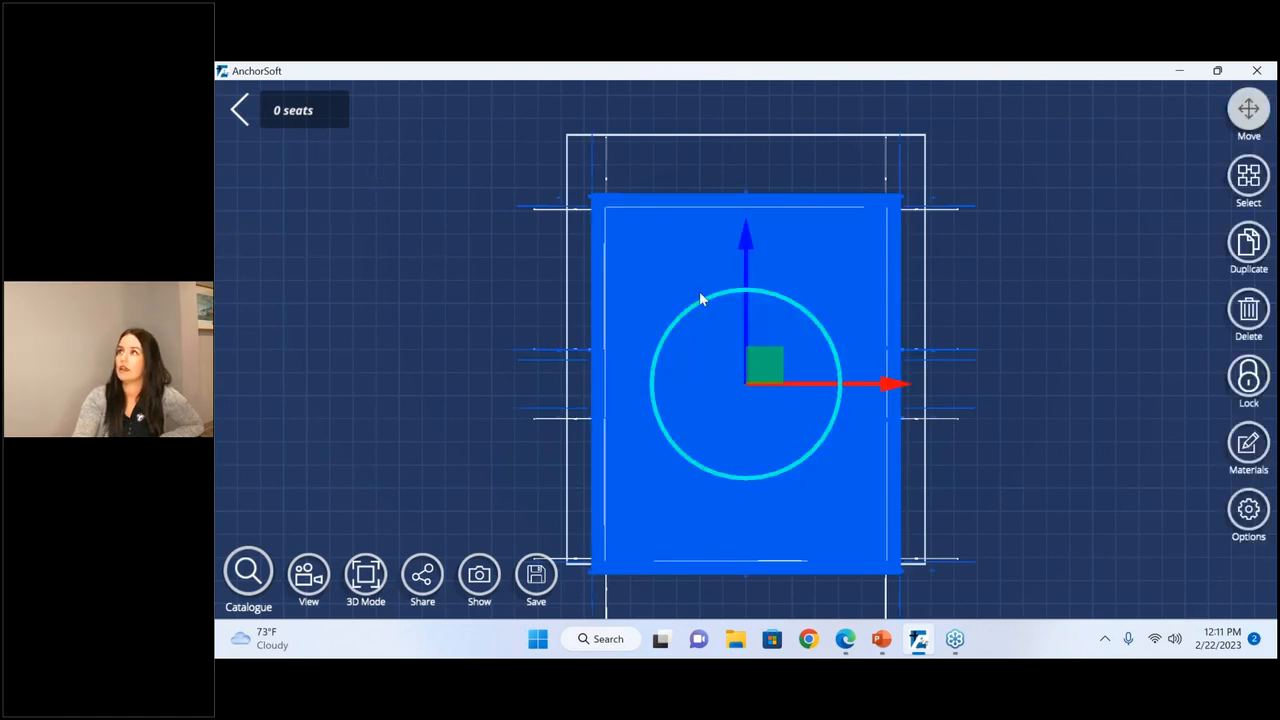
pyautogui.moveTo(768, 368); pyautogui.dragTo(777, 343)
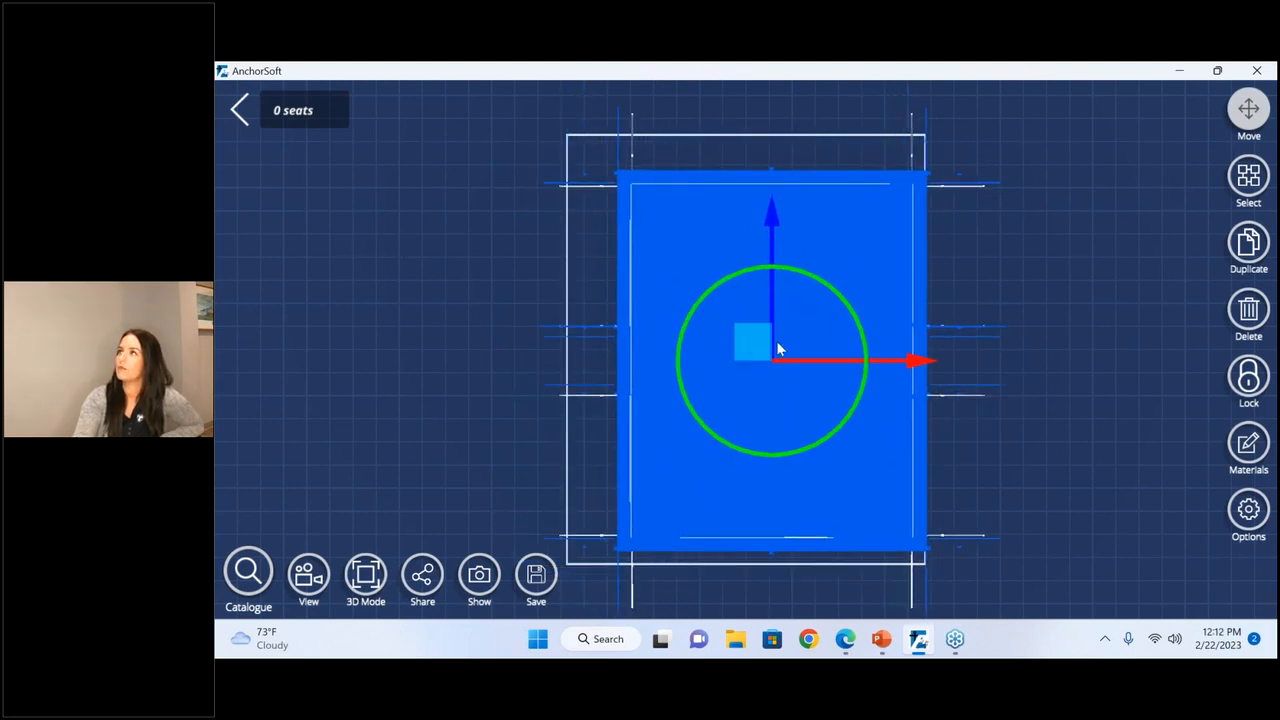
pyautogui.moveTo(750, 350); pyautogui.dragTo(719, 339)
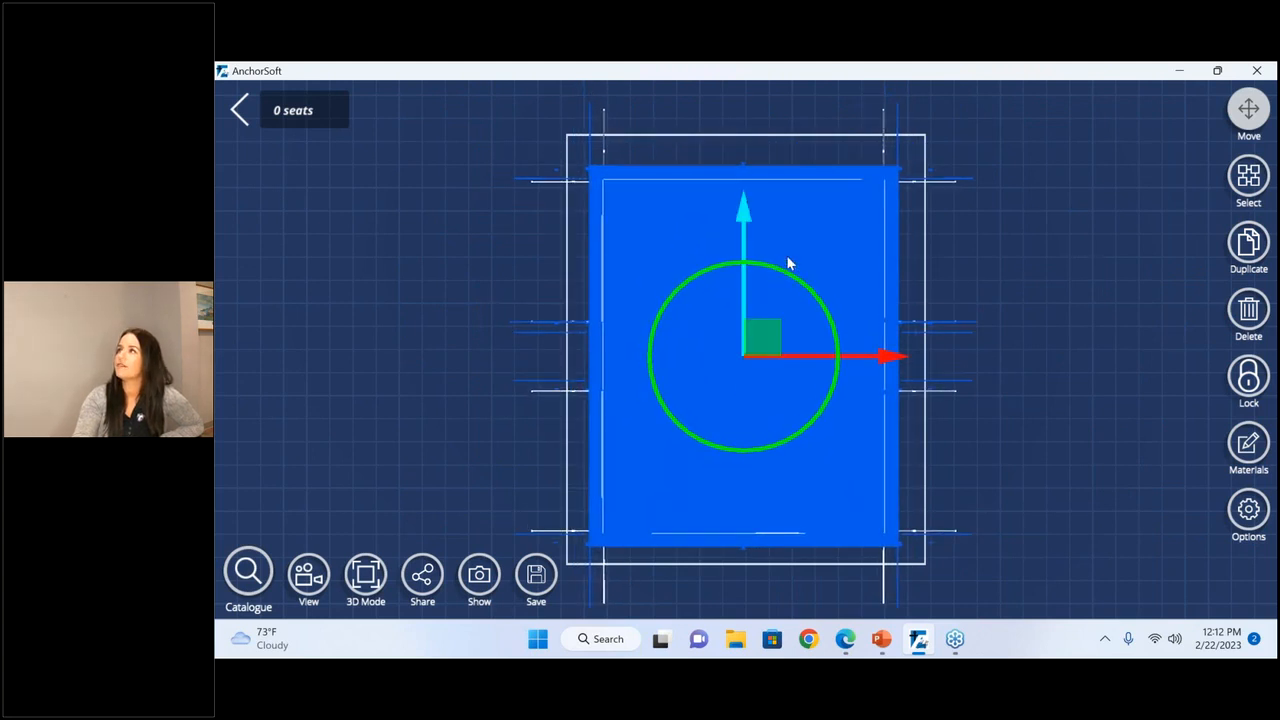
pyautogui.moveTo(808, 291); pyautogui.dragTo(692, 425)
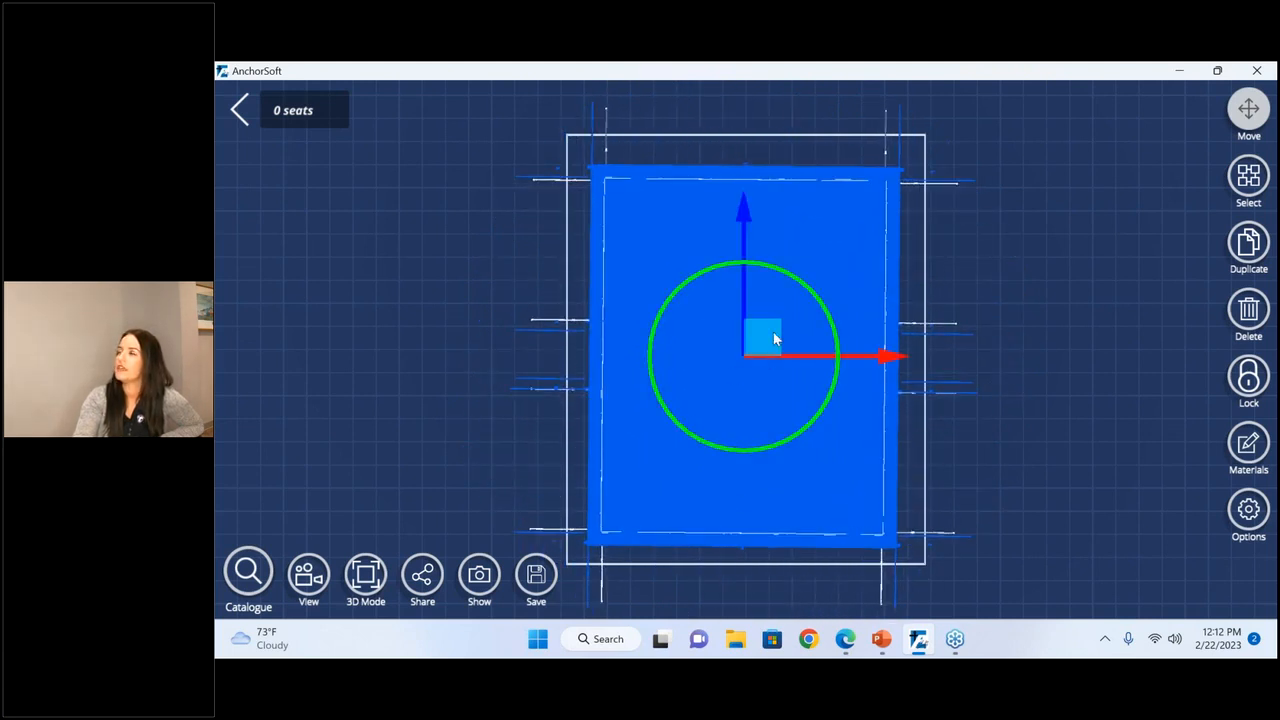
pyautogui.moveTo(742, 203)
pyautogui.mouseDown()
pyautogui.moveTo(755, 210)
pyautogui.moveTo(756, 188)
pyautogui.mouseUp()
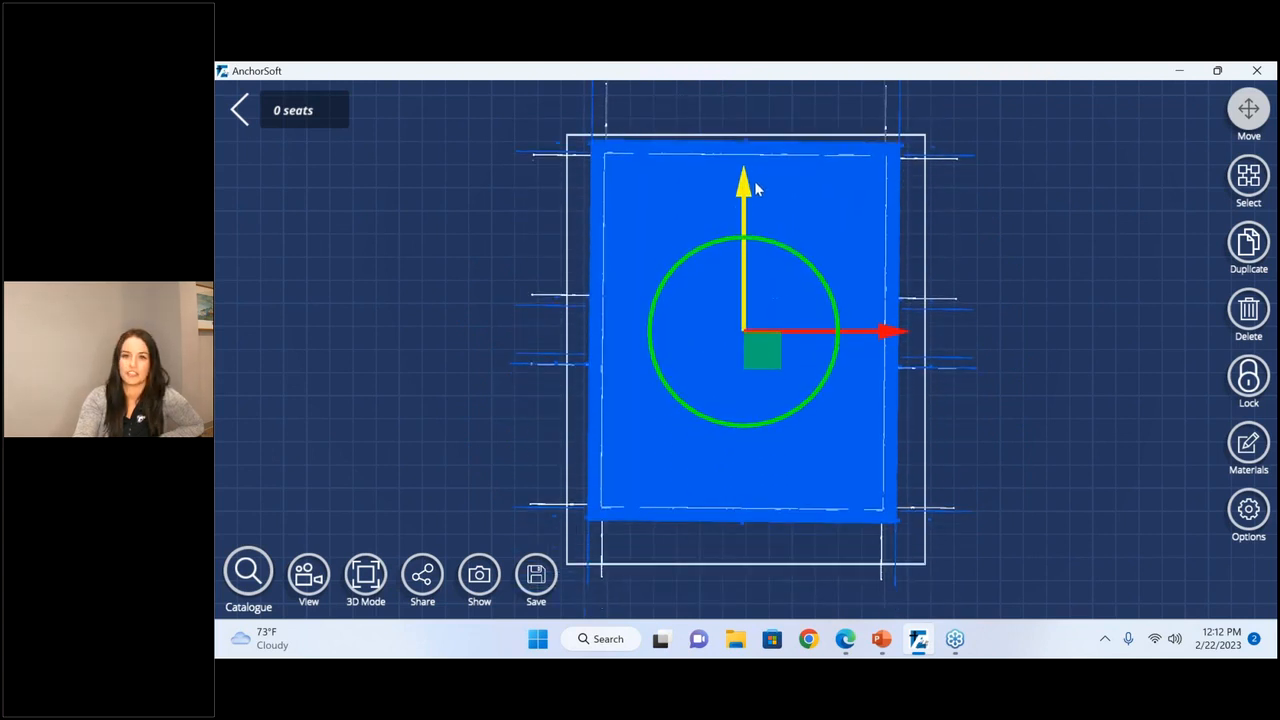
pyautogui.moveTo(888, 340); pyautogui.dragTo(895, 340)
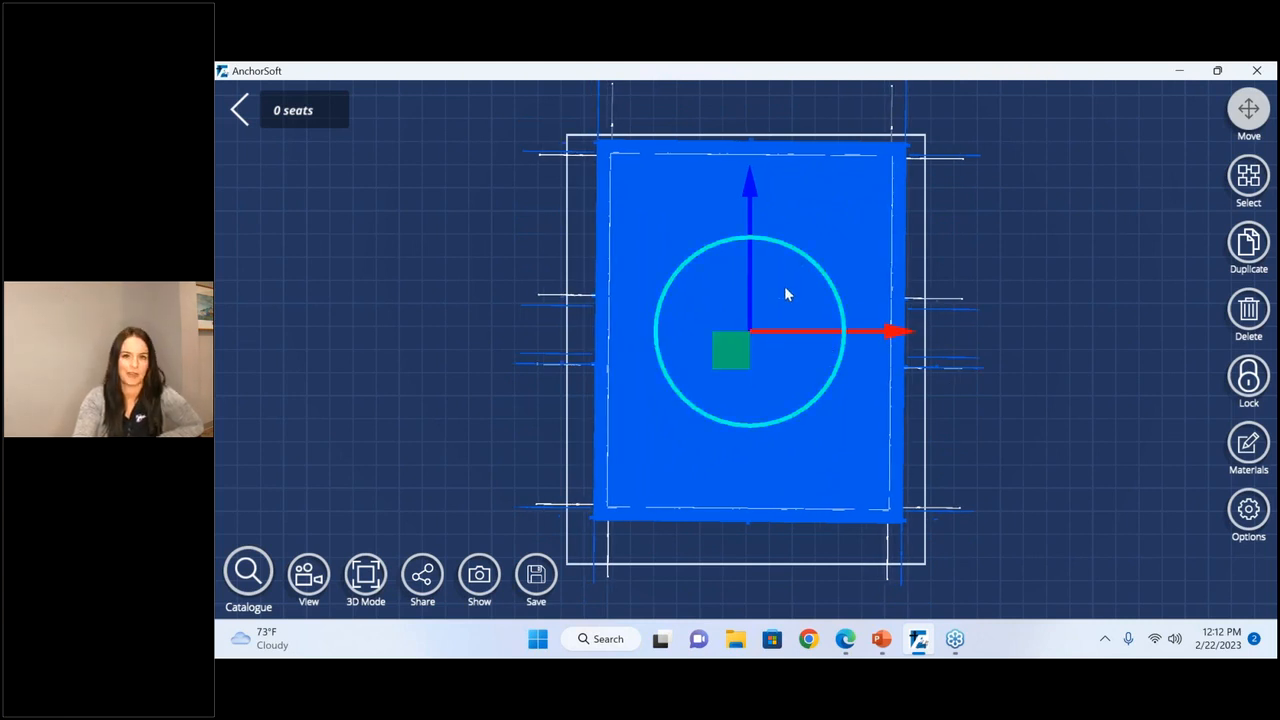
pyautogui.moveTo(733, 350); pyautogui.dragTo(706, 340)
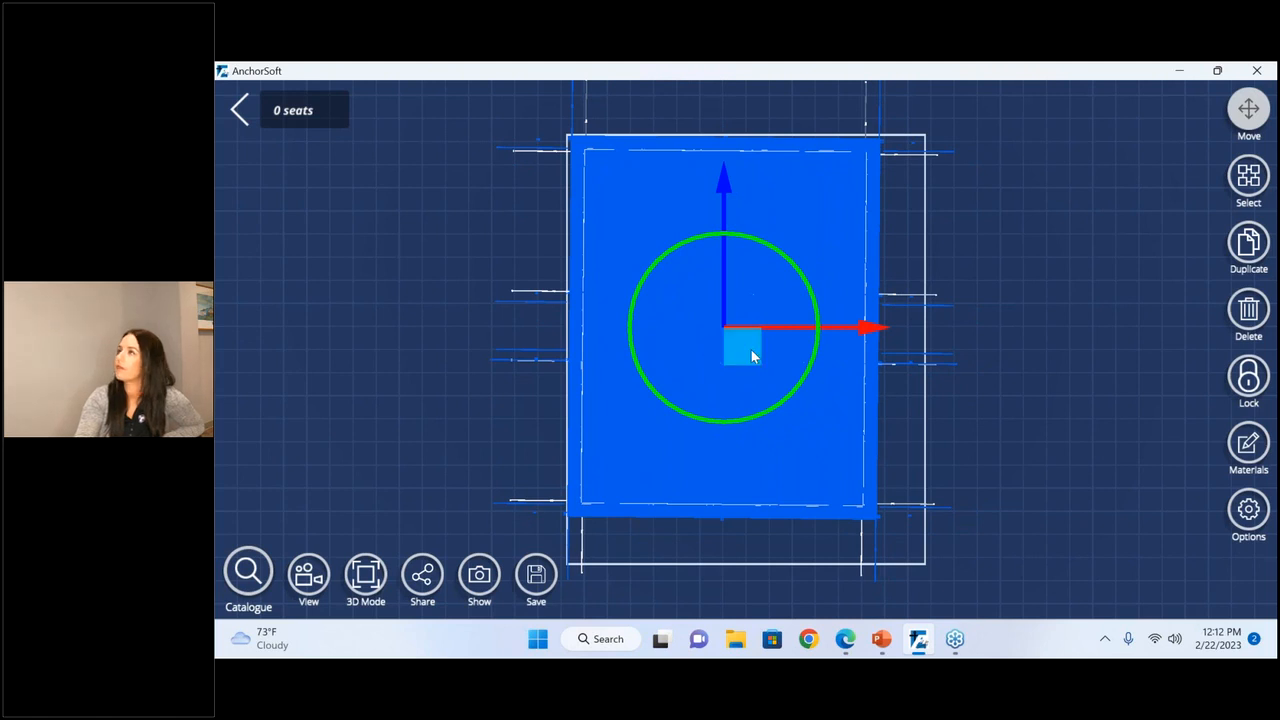
# - Turn on flooring in the Navi-Trac tent's settings
pyautogui.click(1247, 512)
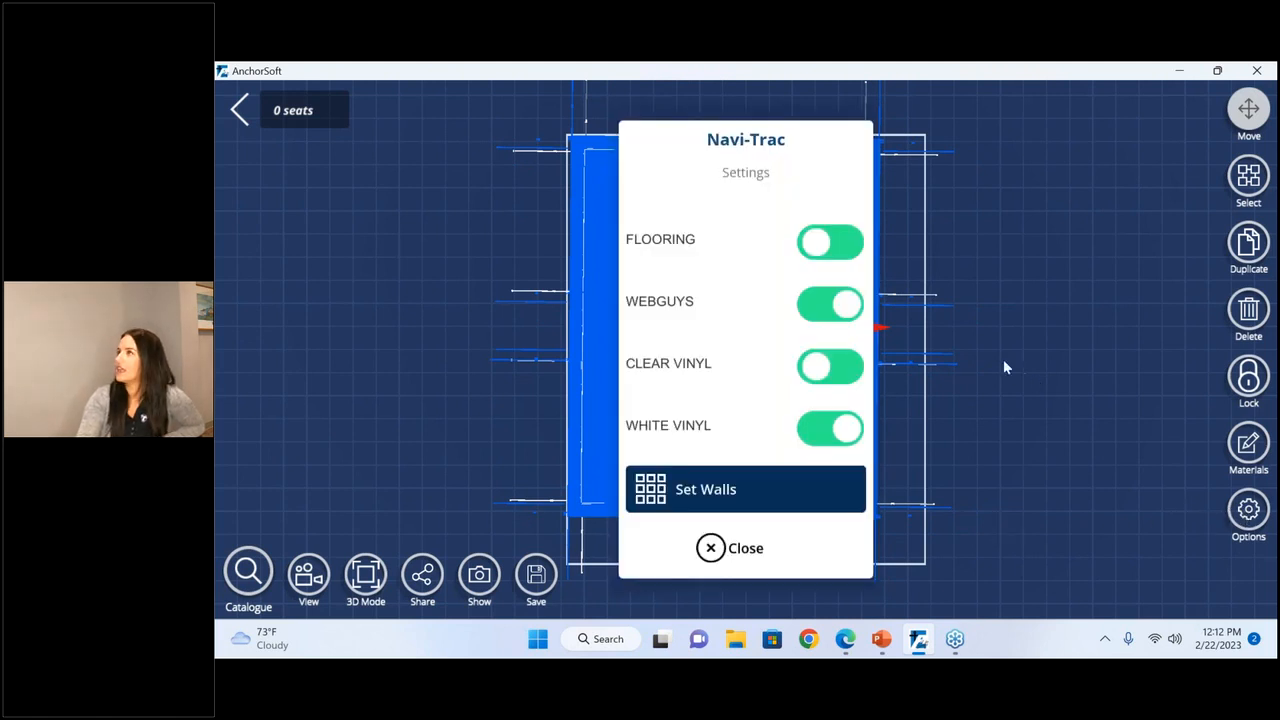
pyautogui.click(840, 250)
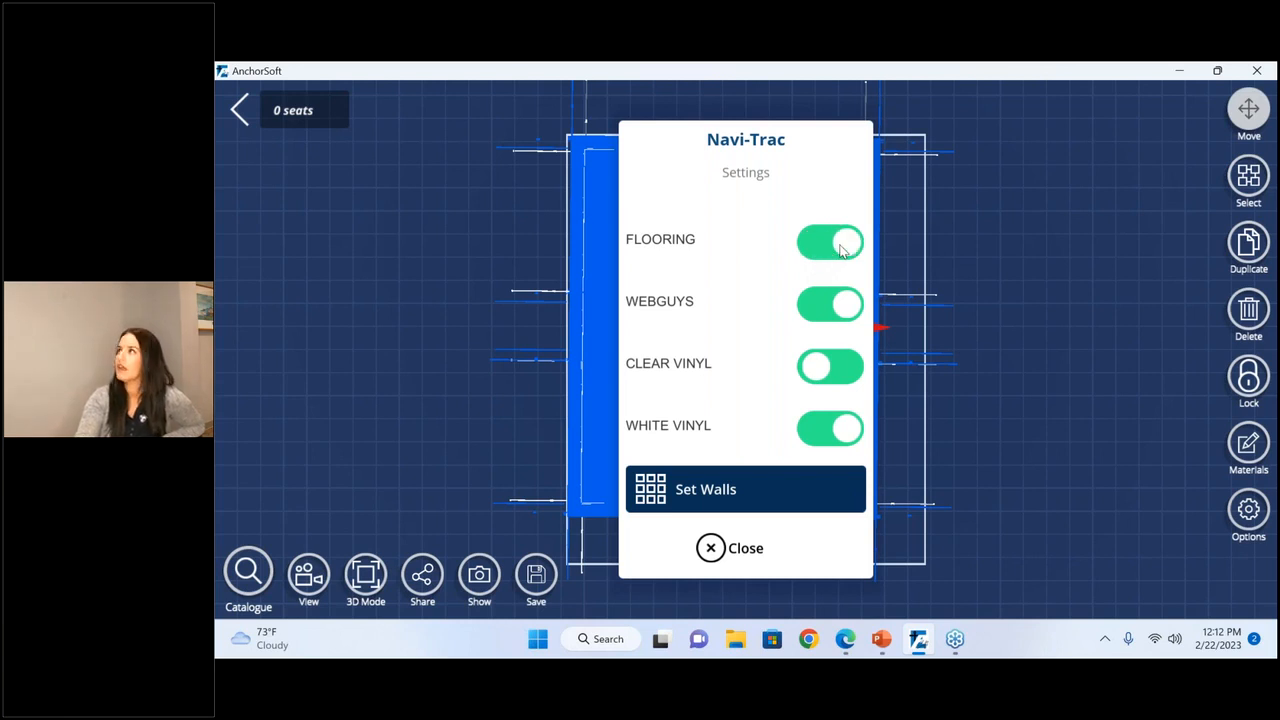
# - Switch the tent's webguys off and back on twice
pyautogui.click(809, 311)
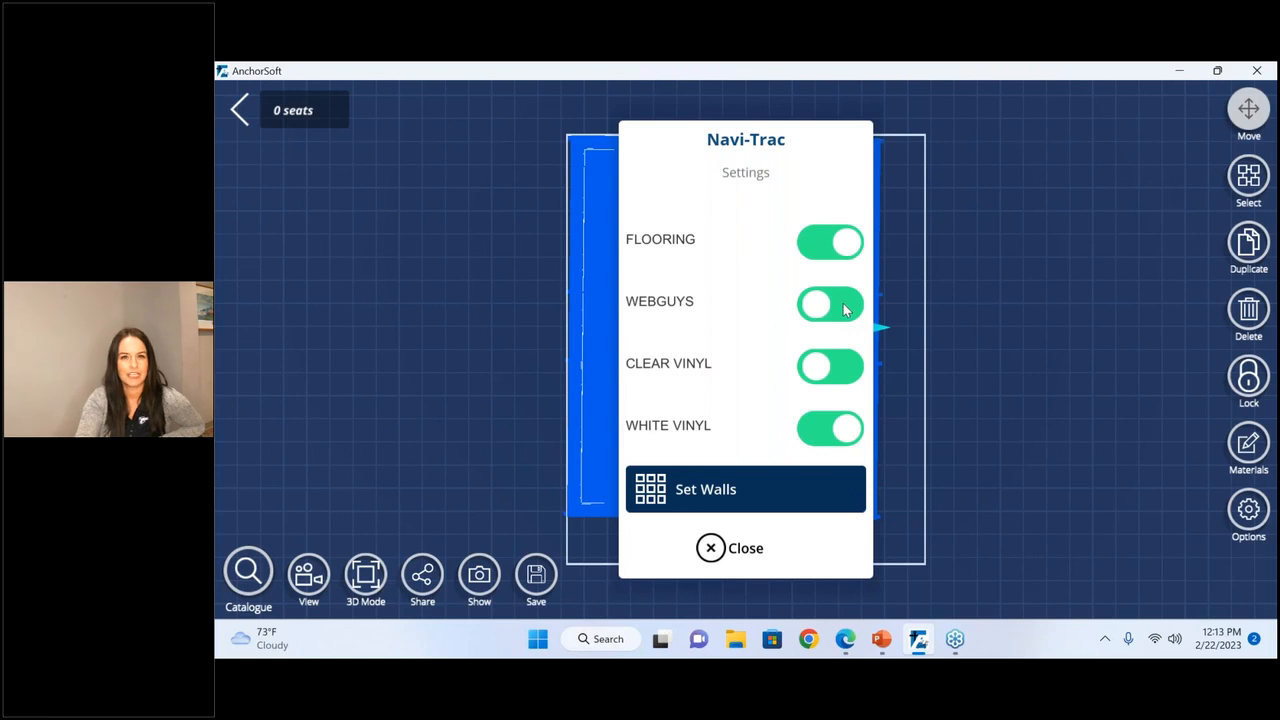
pyautogui.click(845, 310)
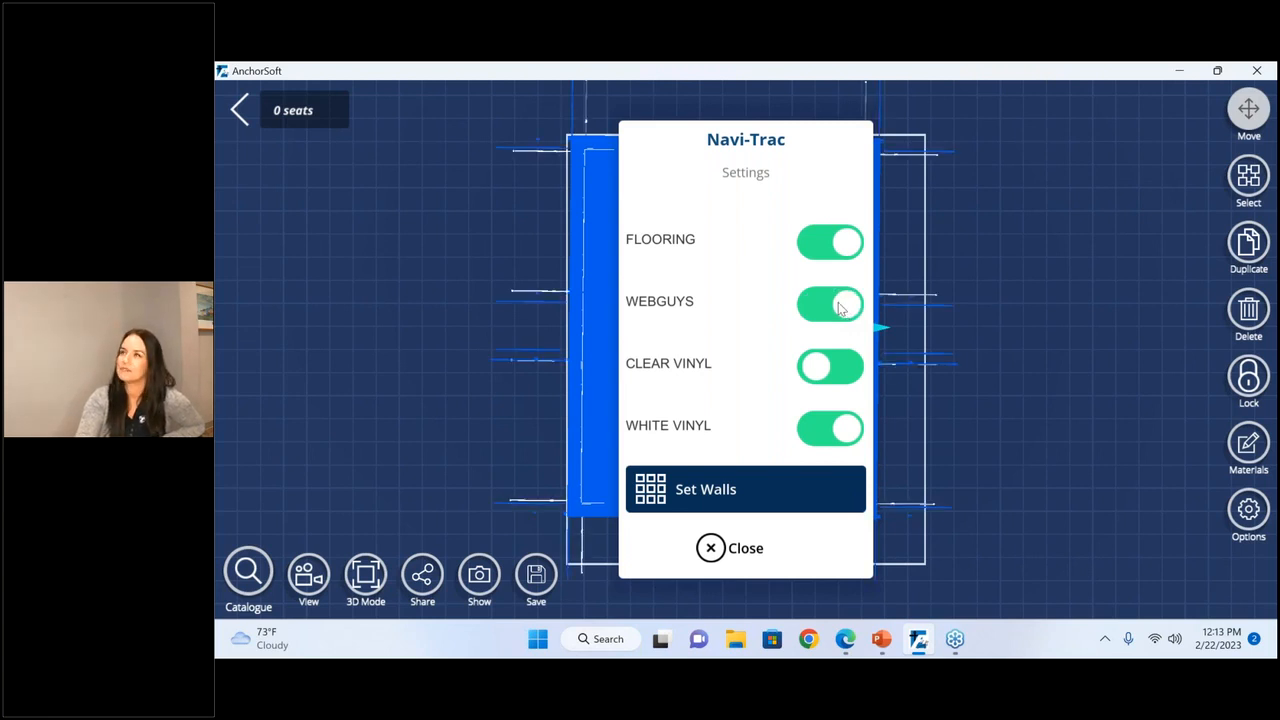
pyautogui.click(818, 314)
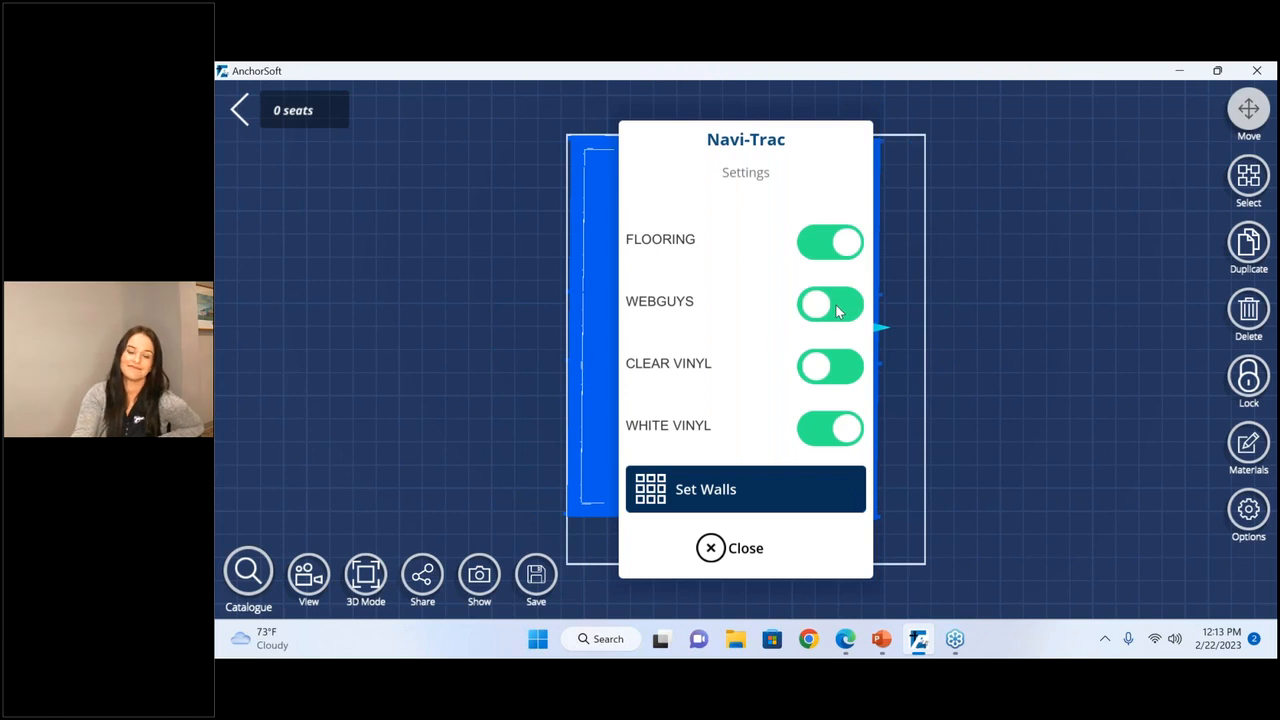
pyautogui.click(836, 311)
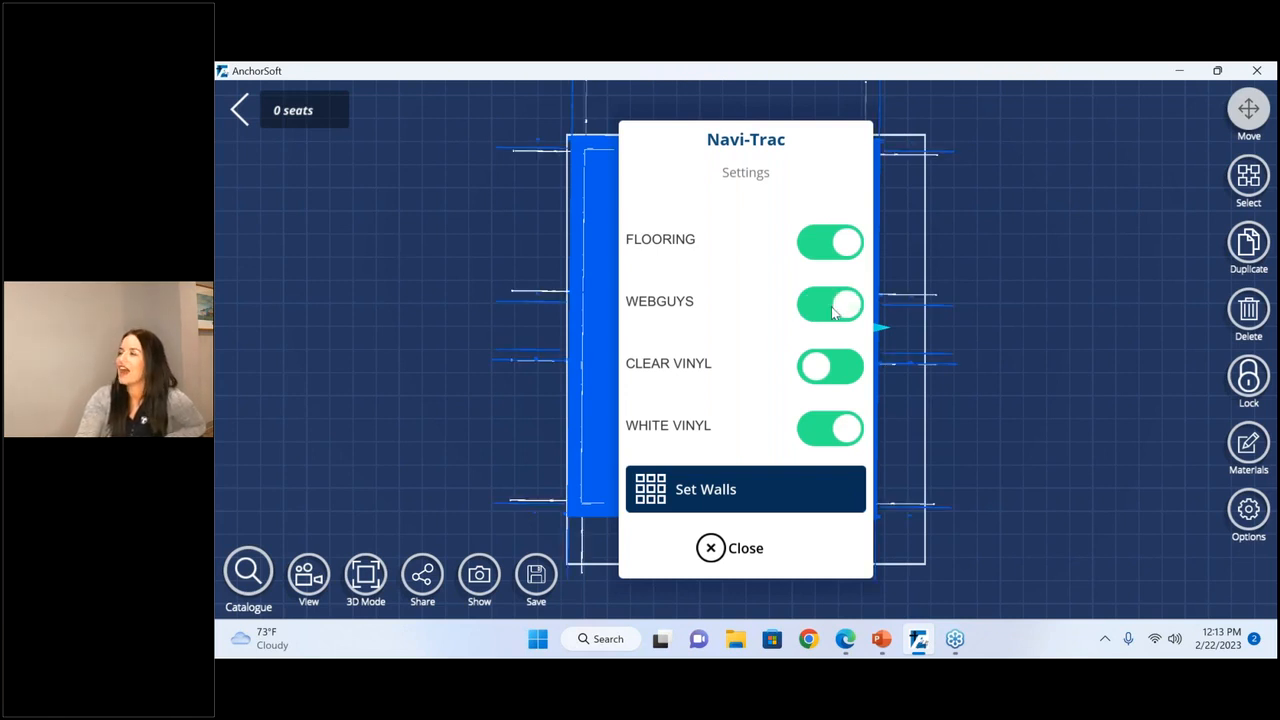
# - Turn on clear vinyl and turn off white vinyl for the tent
pyautogui.click(845, 372)
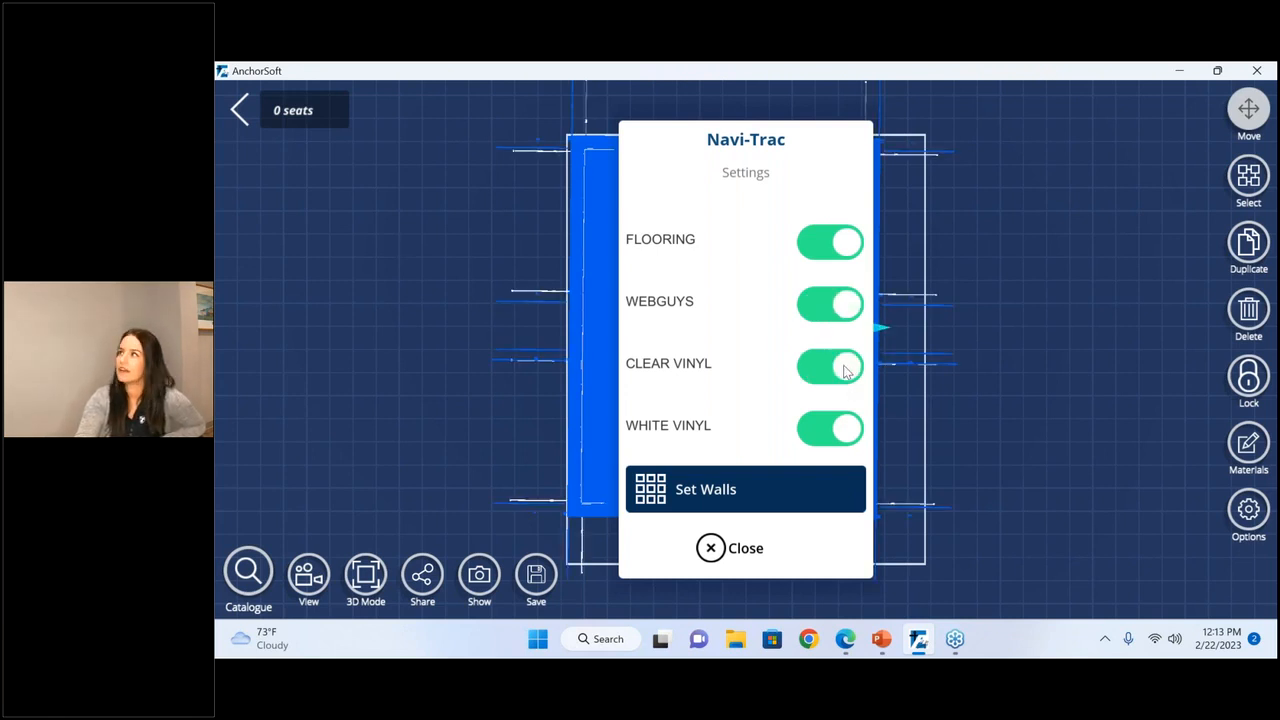
pyautogui.click(818, 429)
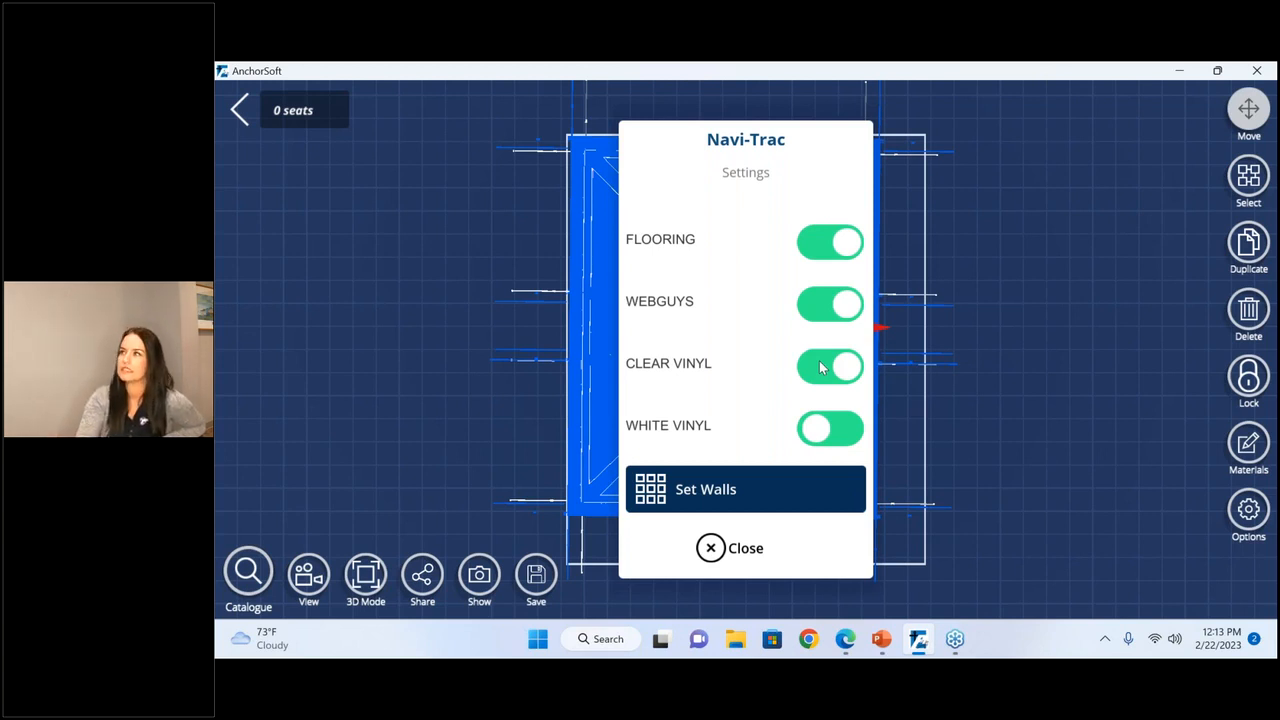
# - Set the tent's walls on three consecutive sections to clear vinyl, open sidewall and cathedral window, and leave wall editing
pyautogui.click(718, 492)
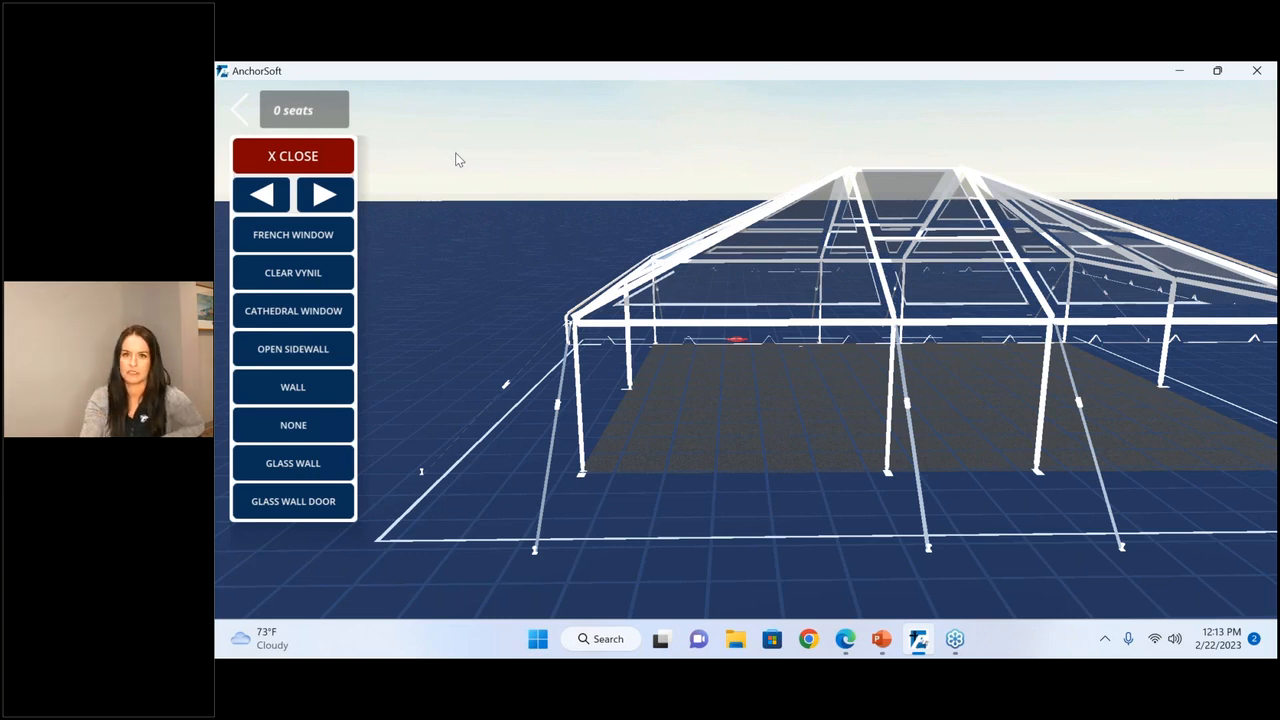
pyautogui.click(306, 277)
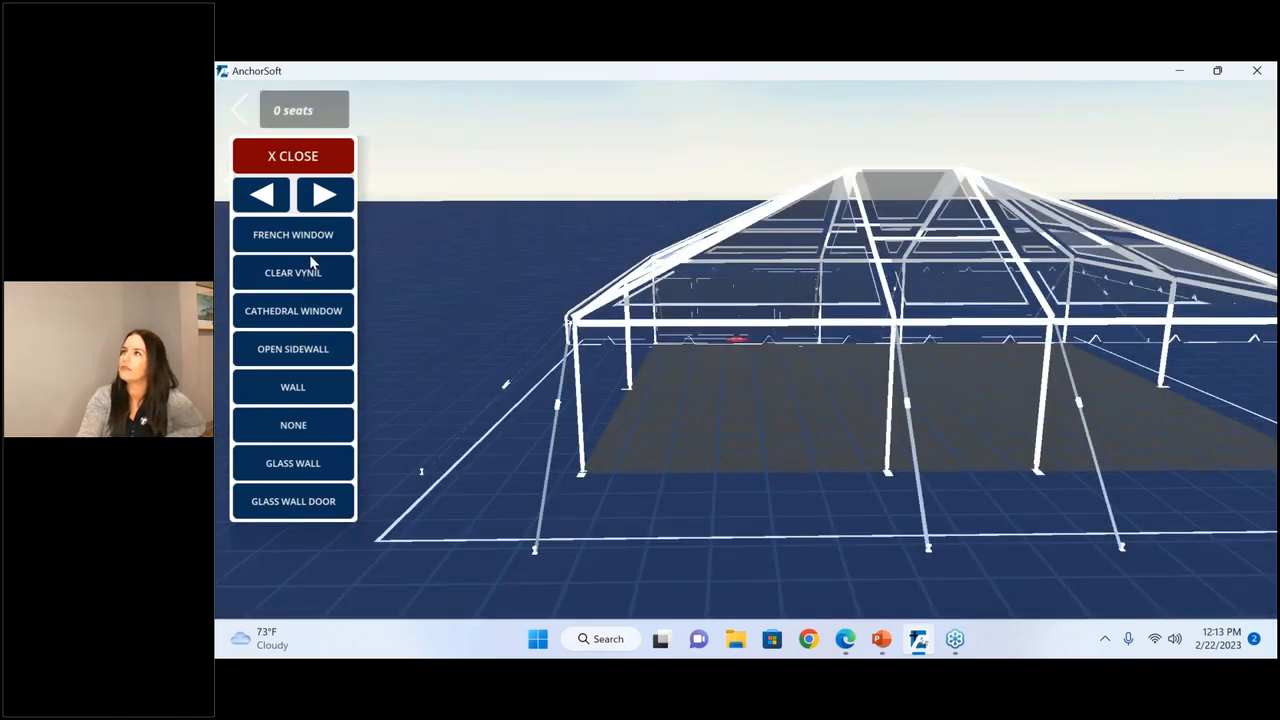
pyautogui.click(326, 197)
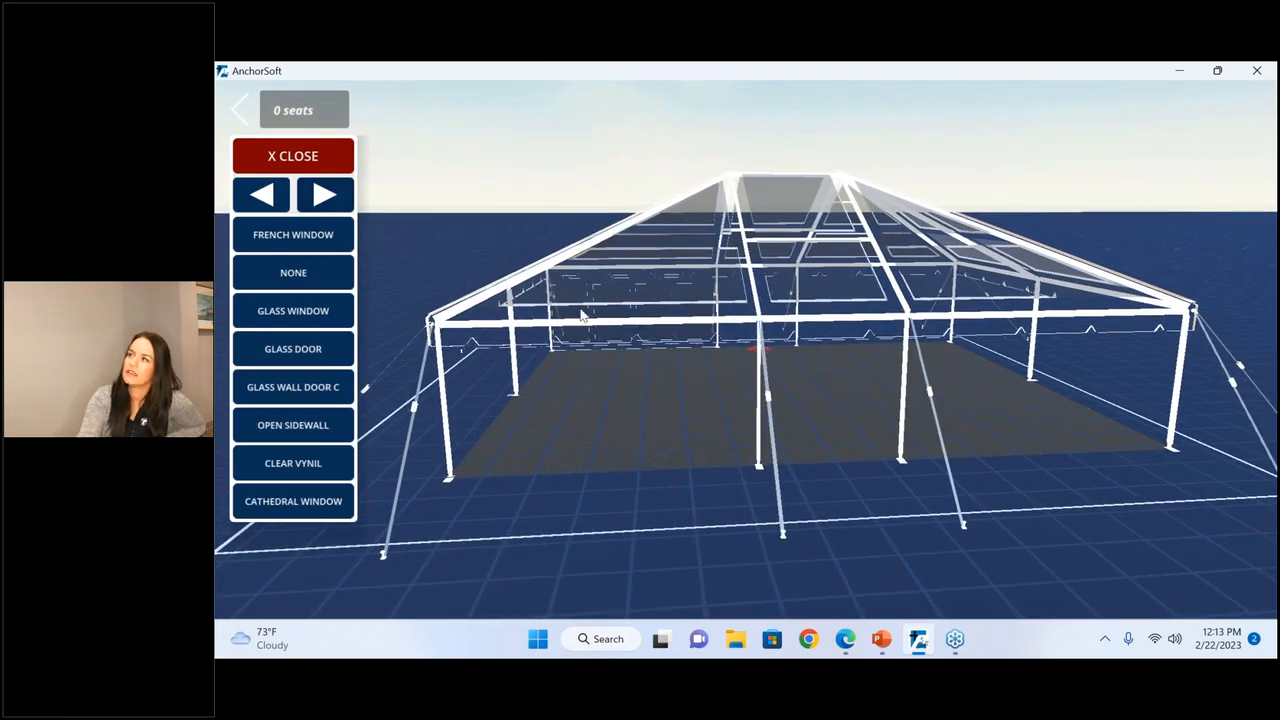
pyautogui.click(326, 428)
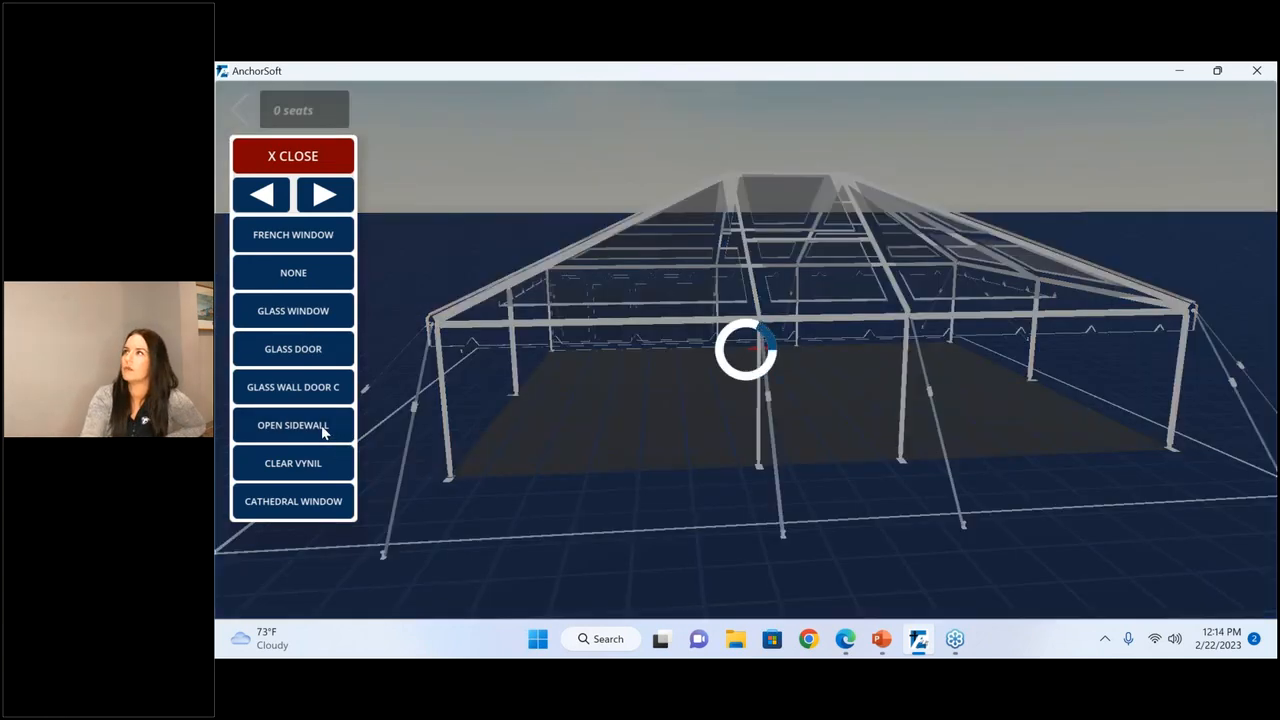
pyautogui.click(326, 195)
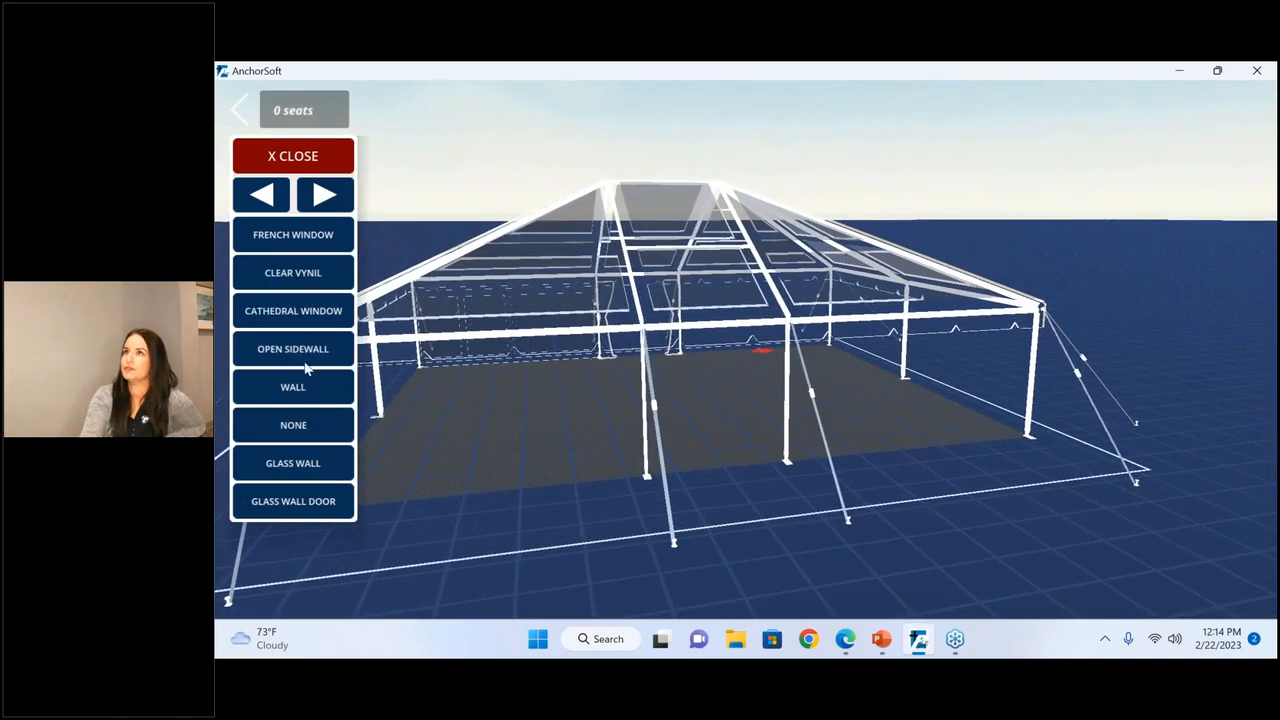
pyautogui.click(298, 312)
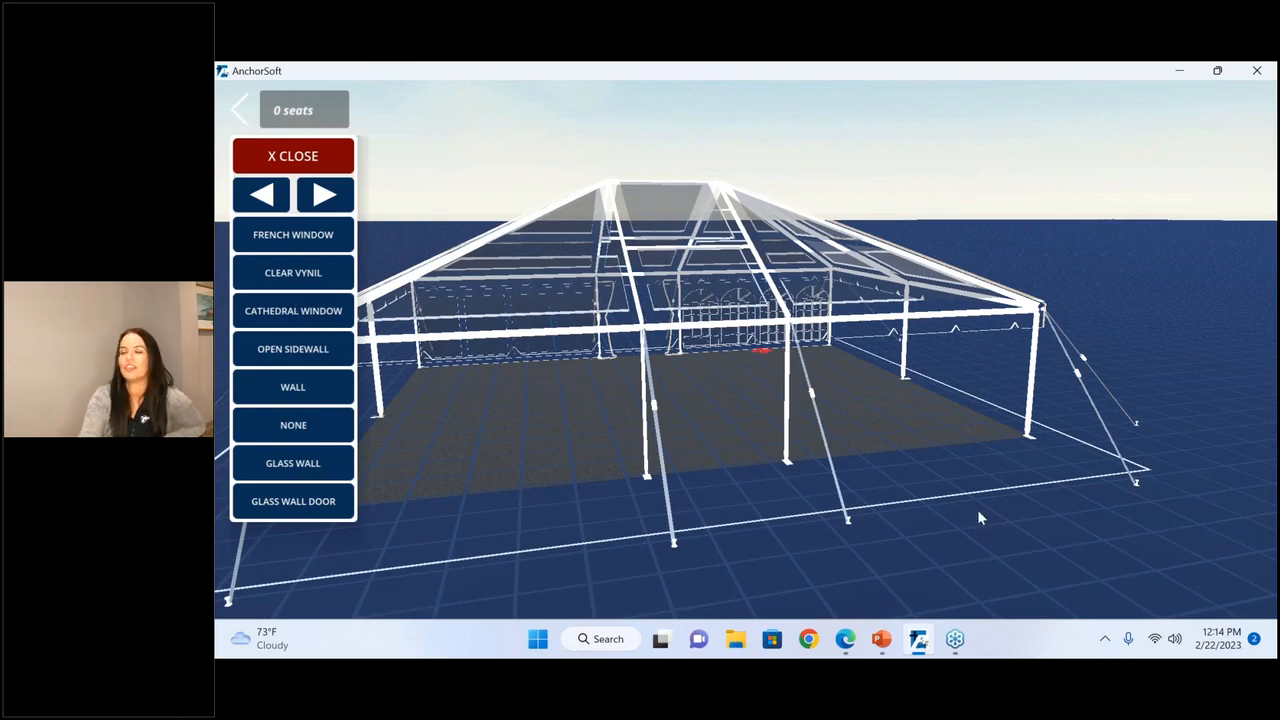
pyautogui.click(300, 158)
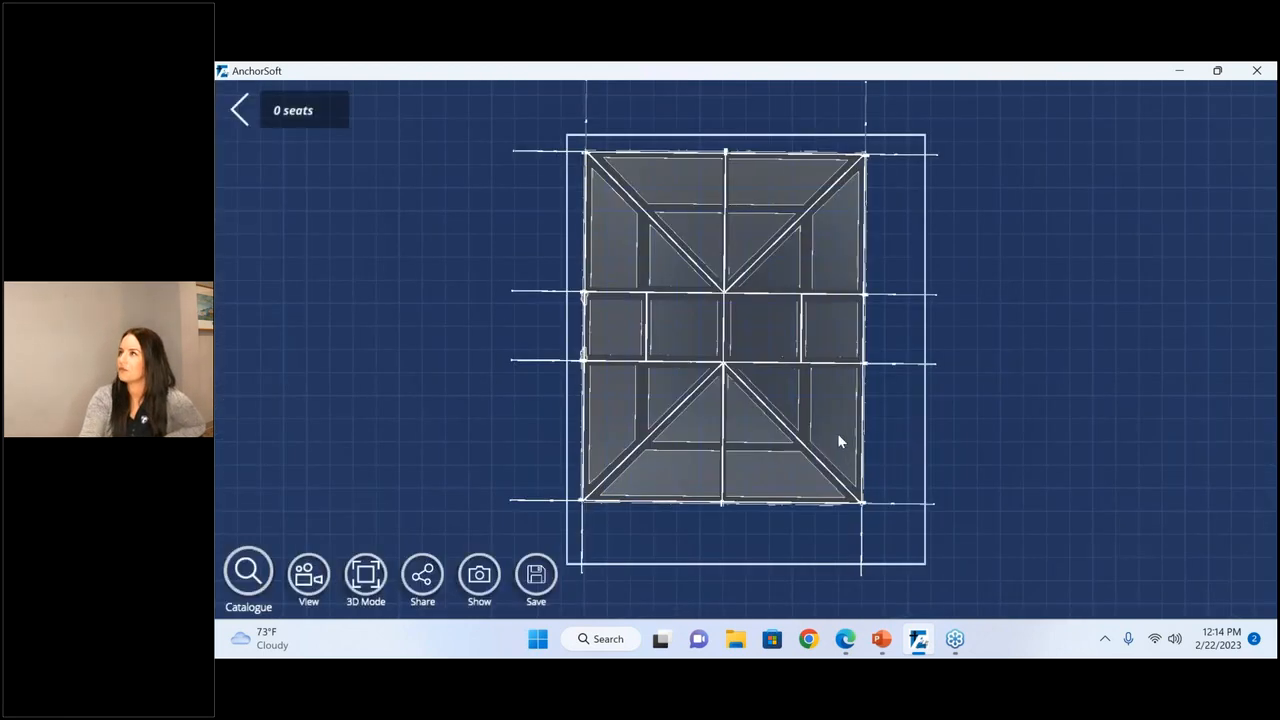
# - Lock the Navi-Trac tent in place
pyautogui.click(728, 308)
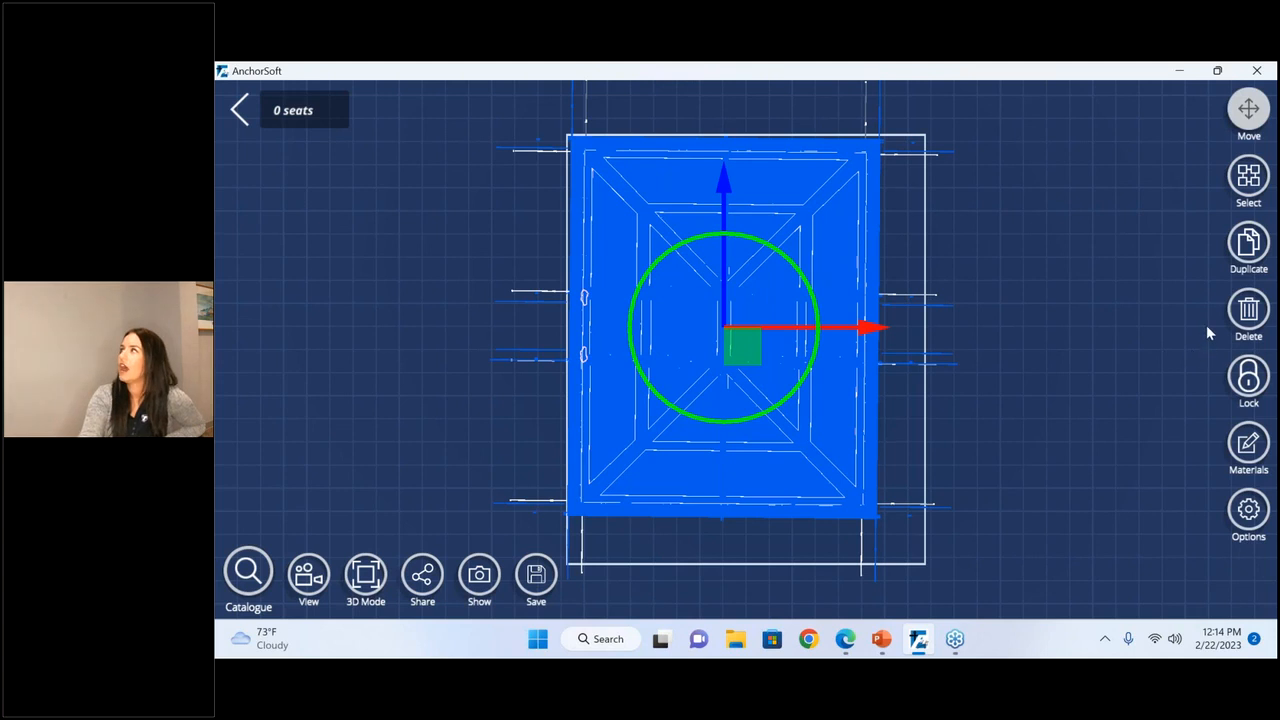
pyautogui.click(1247, 377)
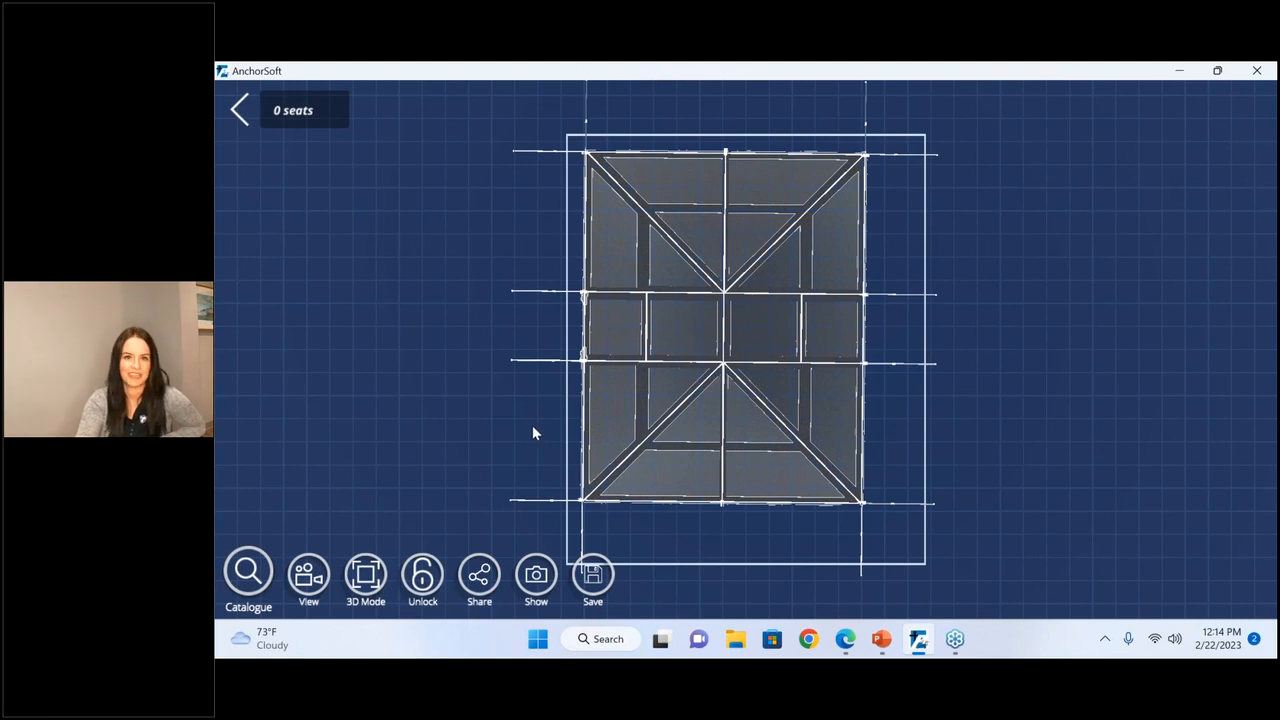
# - Add a Round Table 5' 8 seats from the catalogue and place it in the tent's upper-left area
pyautogui.click(248, 569)
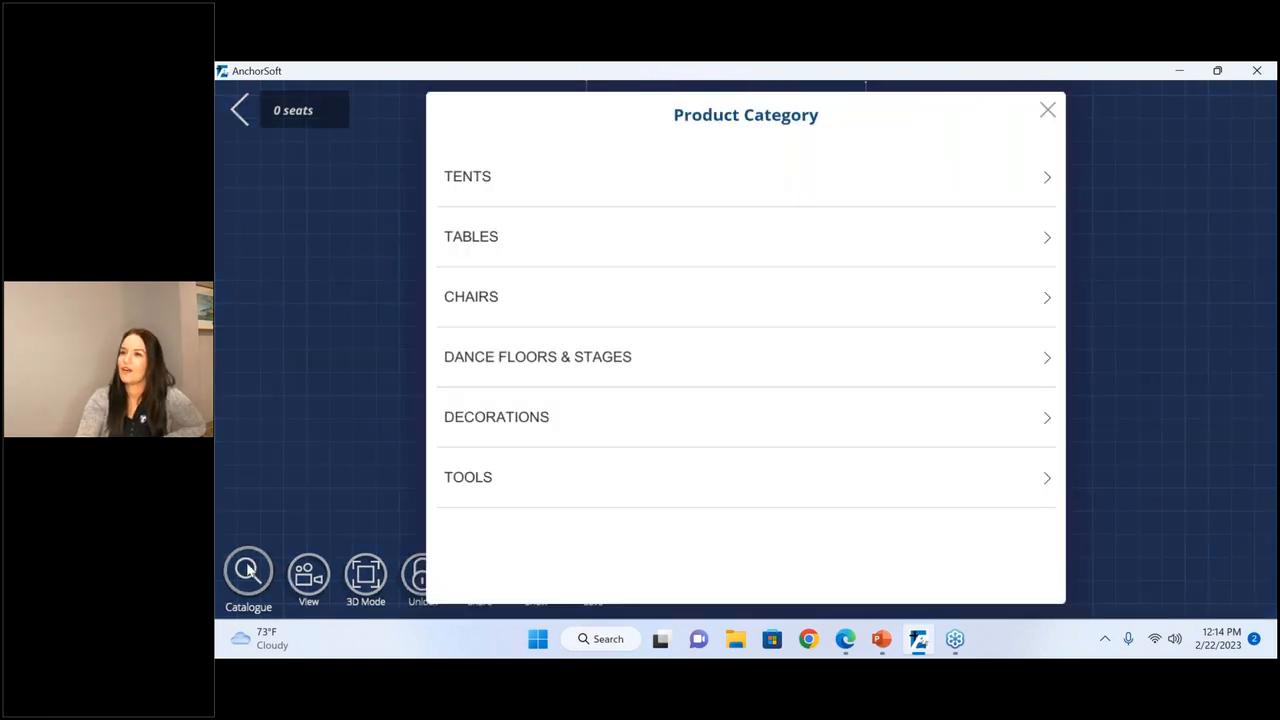
pyautogui.click(507, 243)
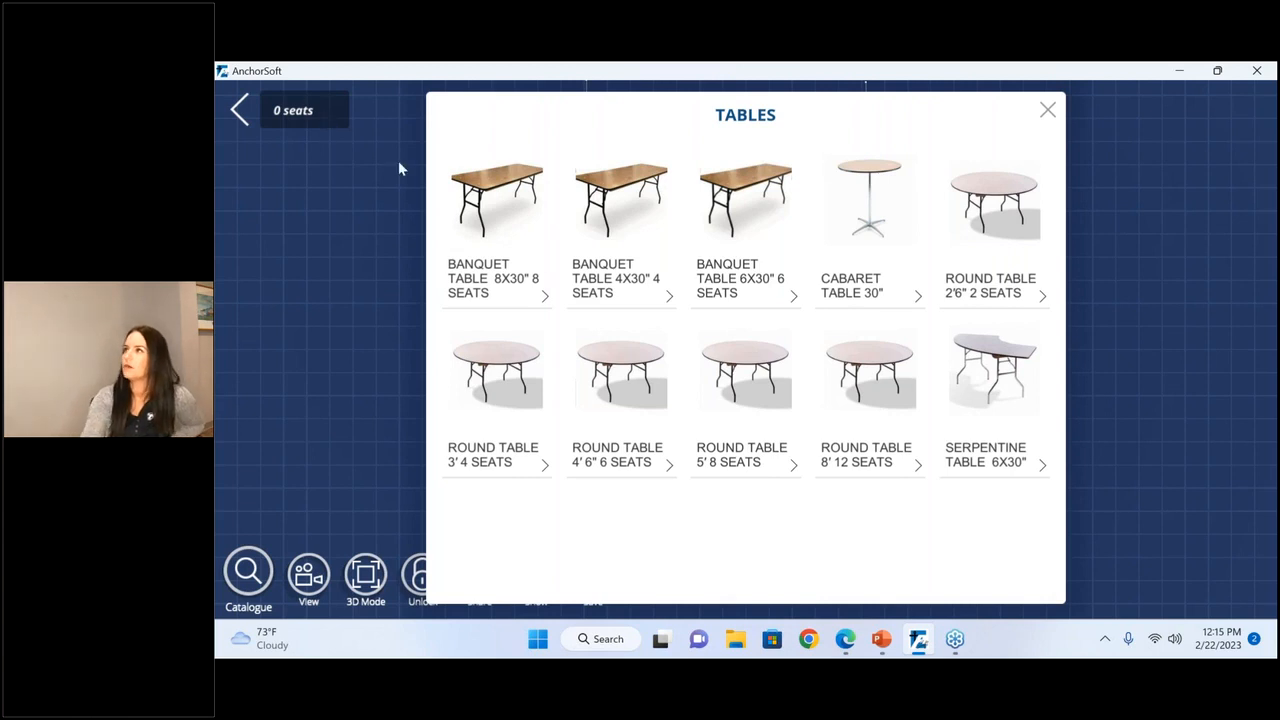
pyautogui.click(727, 421)
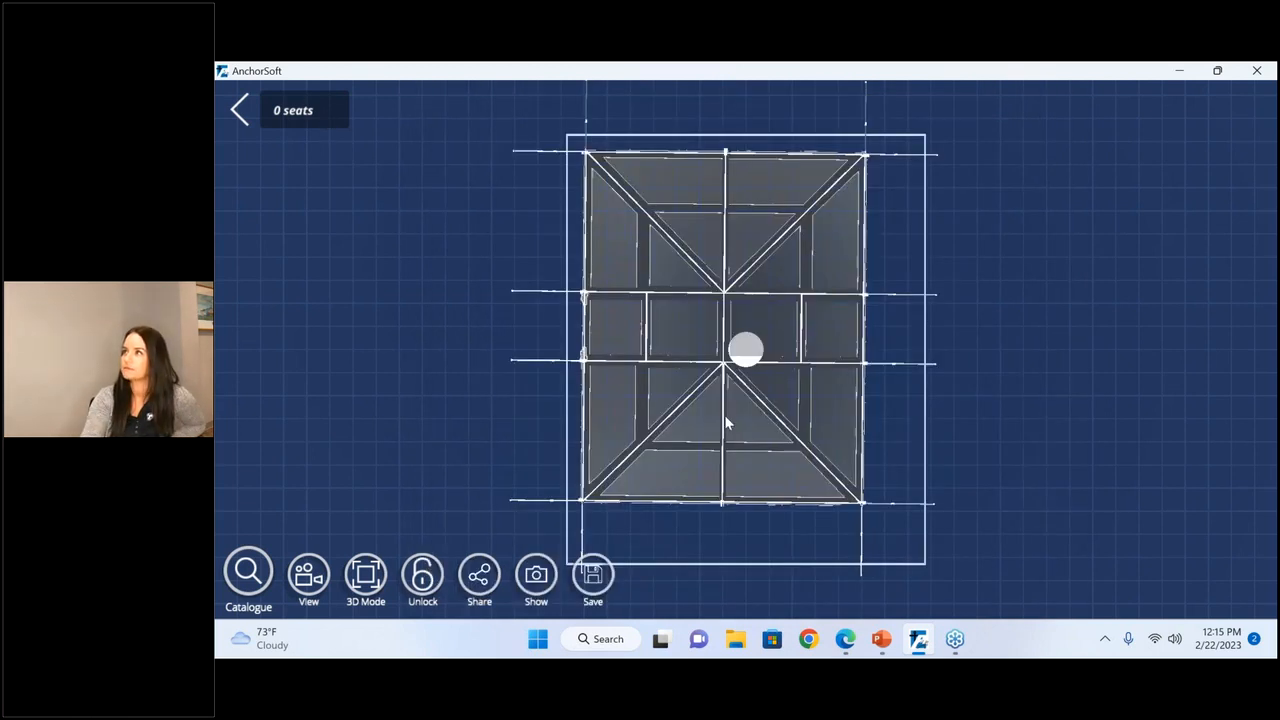
pyautogui.click(744, 350)
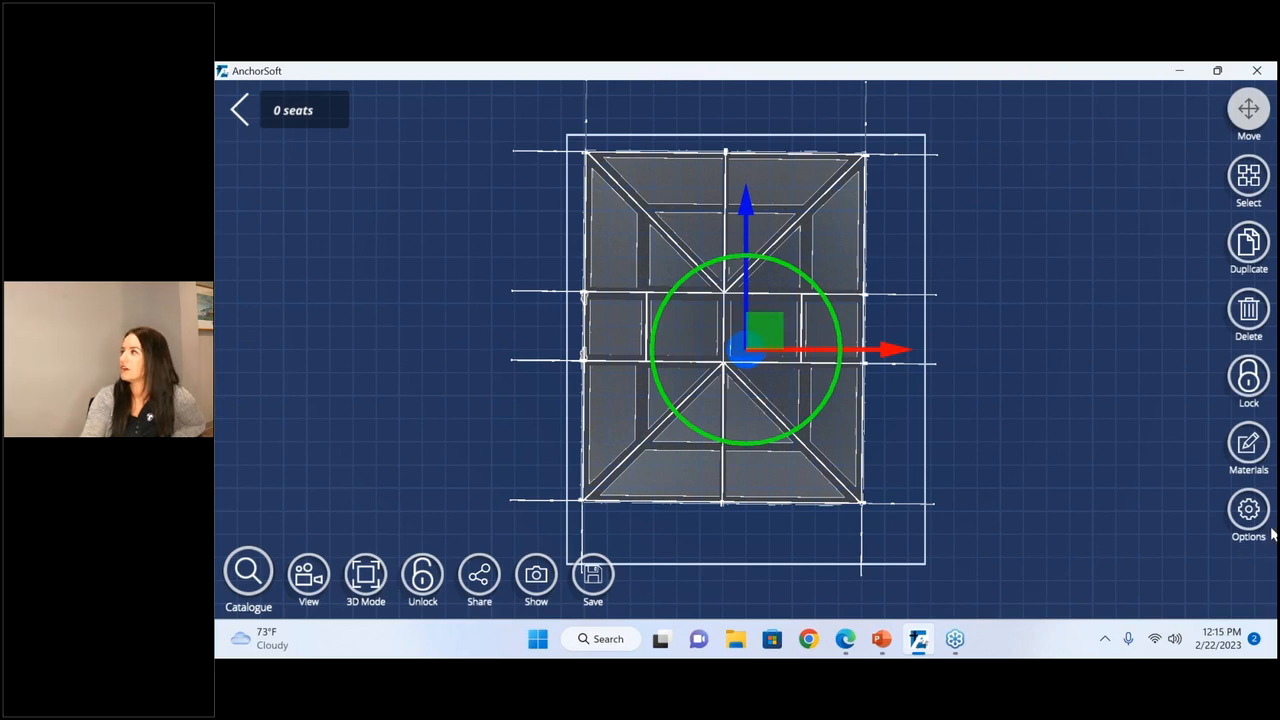
pyautogui.moveTo(755, 341); pyautogui.dragTo(653, 241)
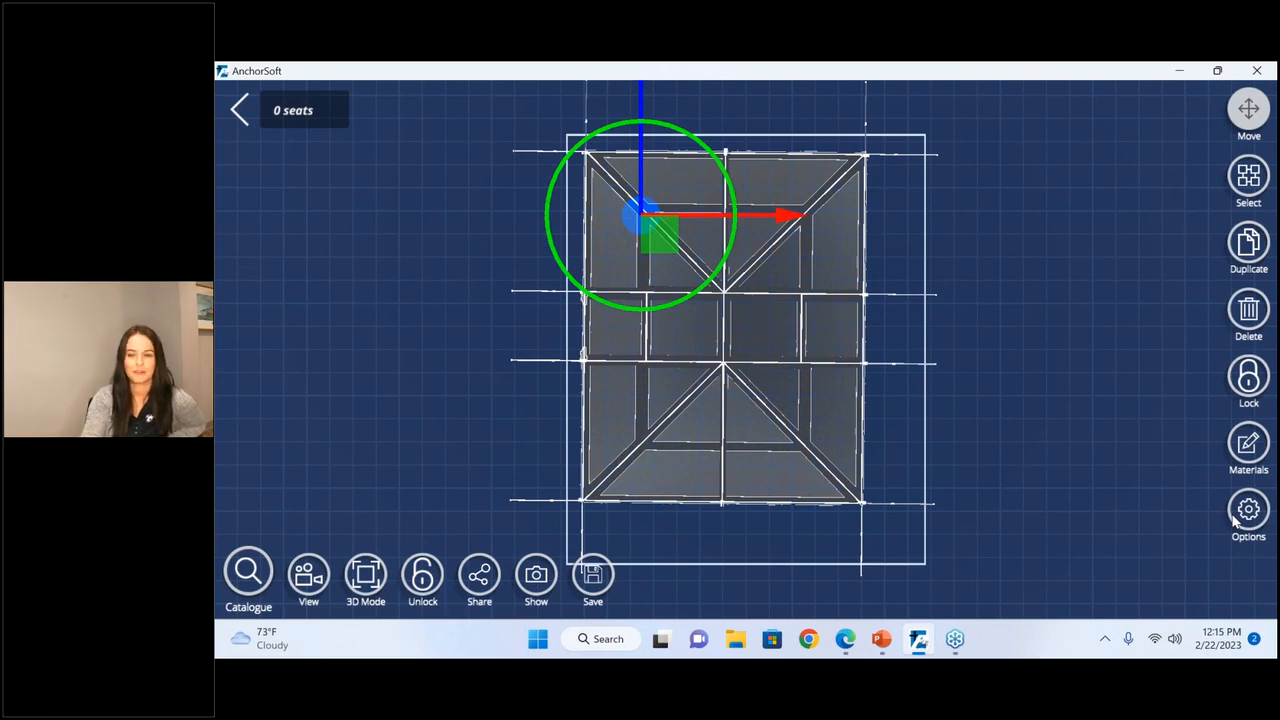
# - Turn on the round table's tablecloth and seat it with X-Back chairs
pyautogui.click(1240, 515)
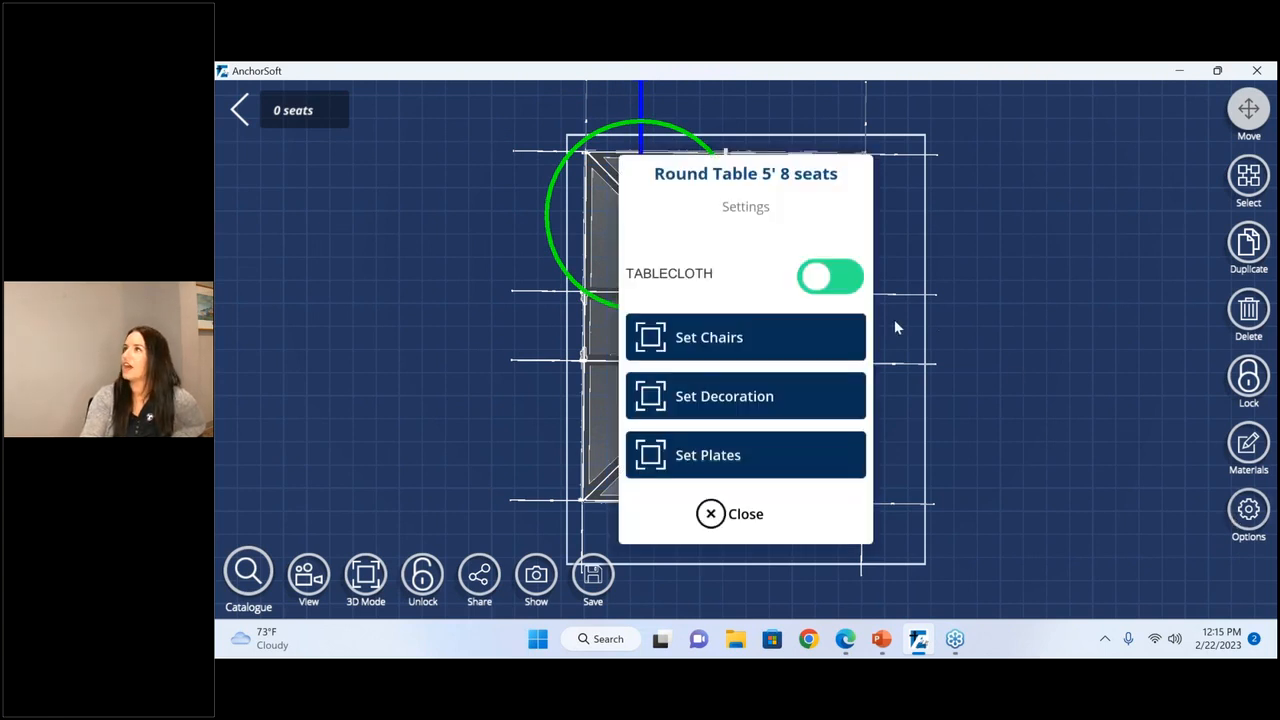
pyautogui.click(838, 280)
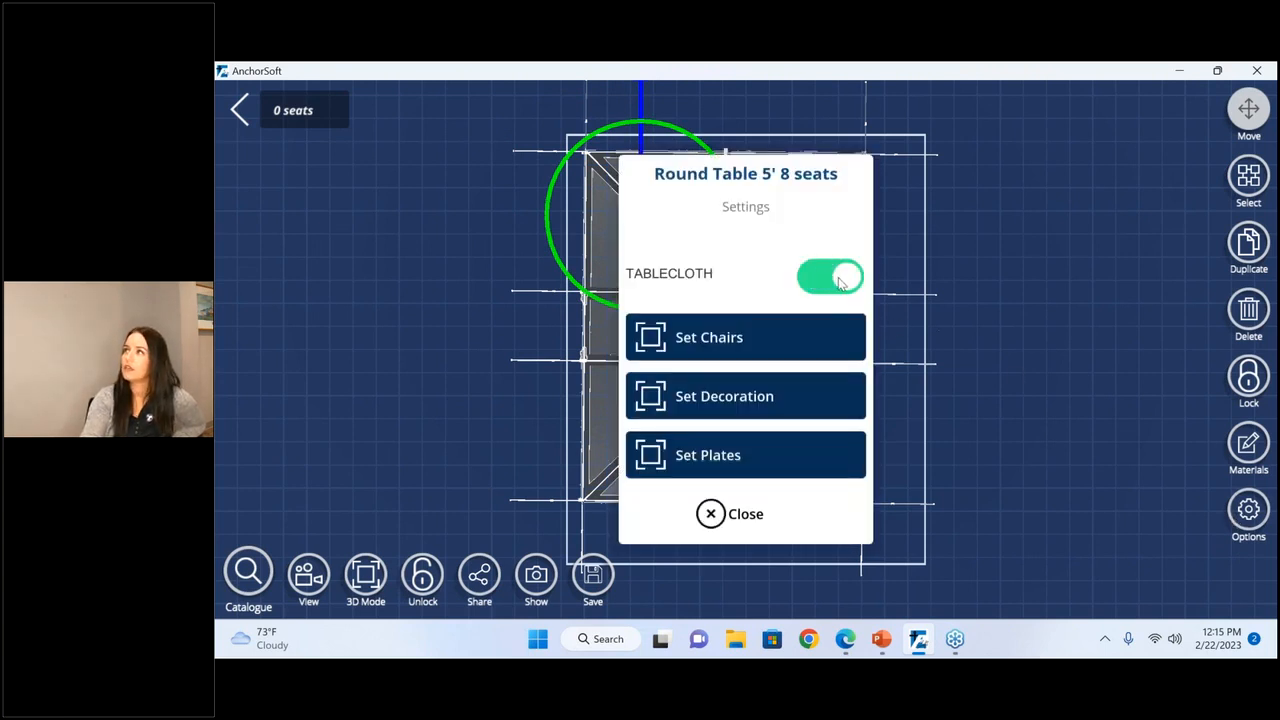
pyautogui.click(740, 342)
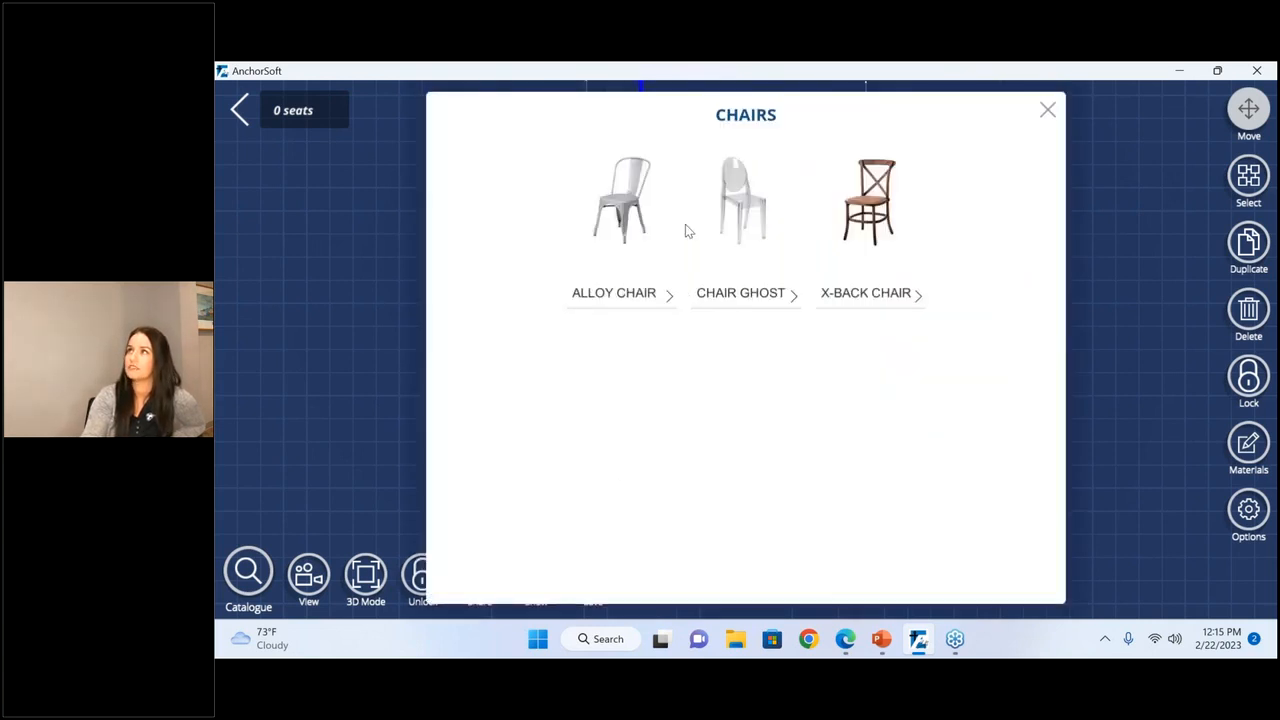
pyautogui.click(870, 210)
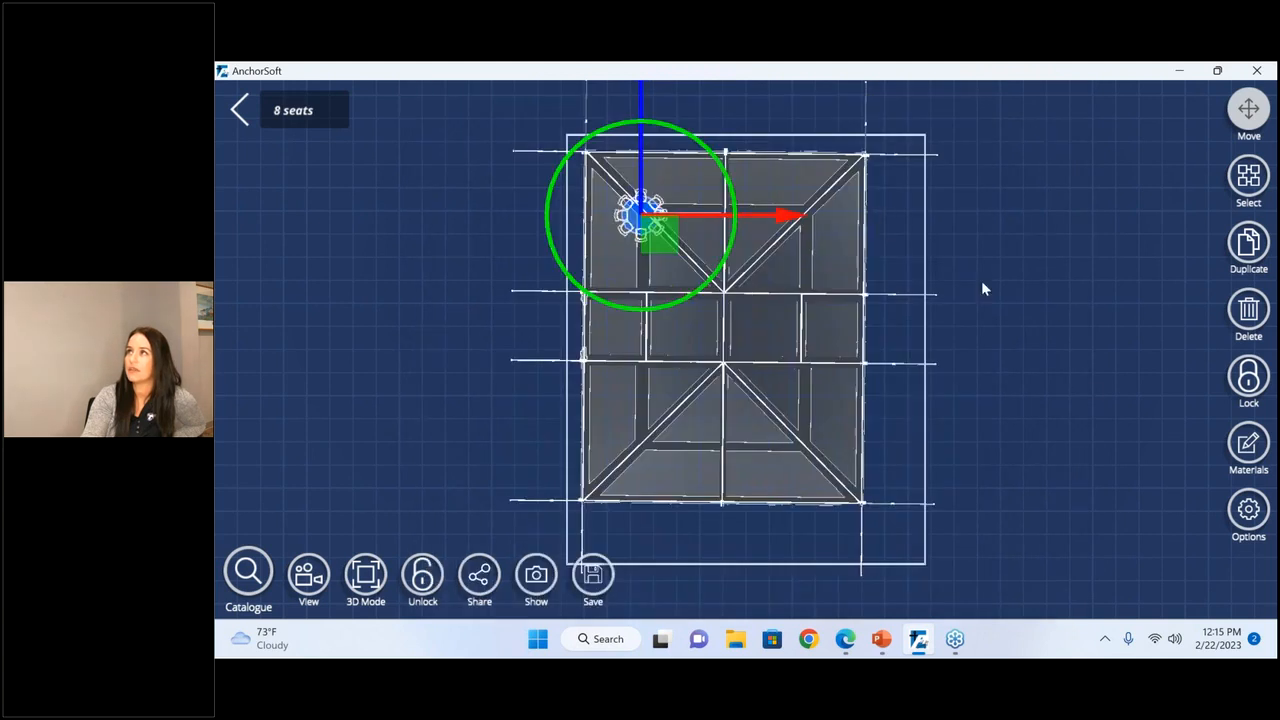
# - Decorate the round table with Rose Decoration Flowers and set its plates to Plate Option 1
pyautogui.click(1246, 510)
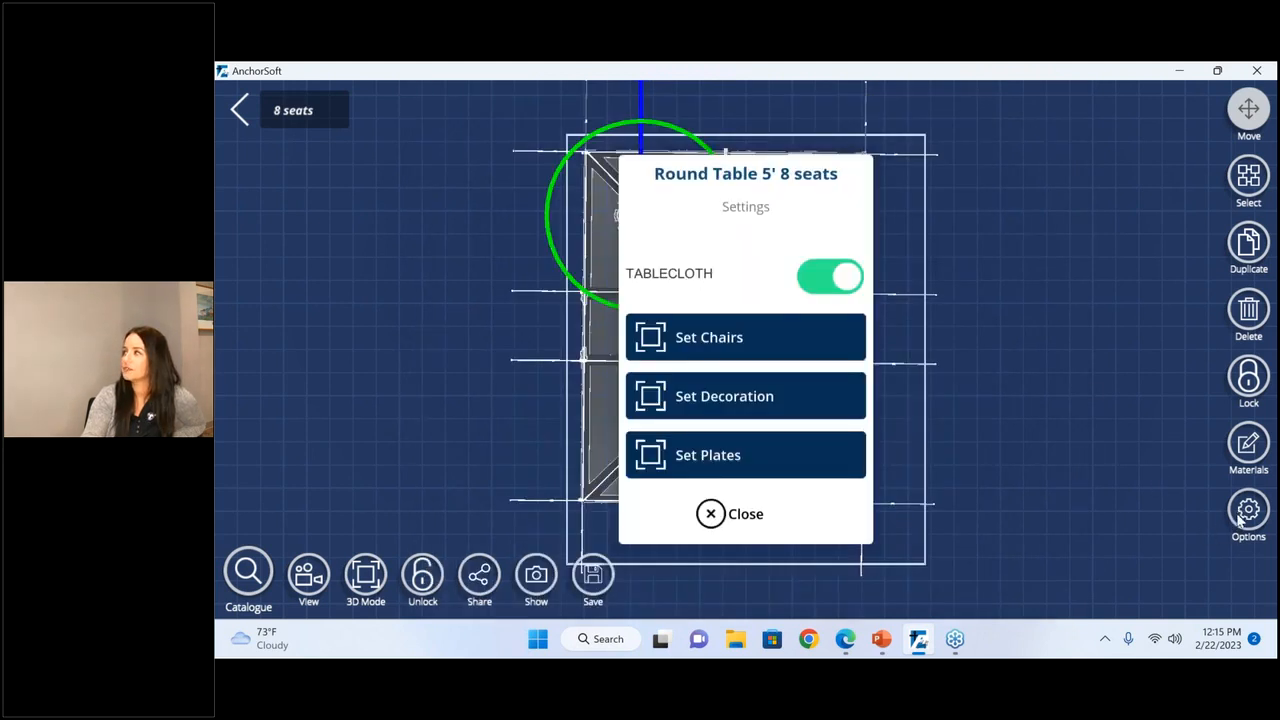
pyautogui.click(770, 400)
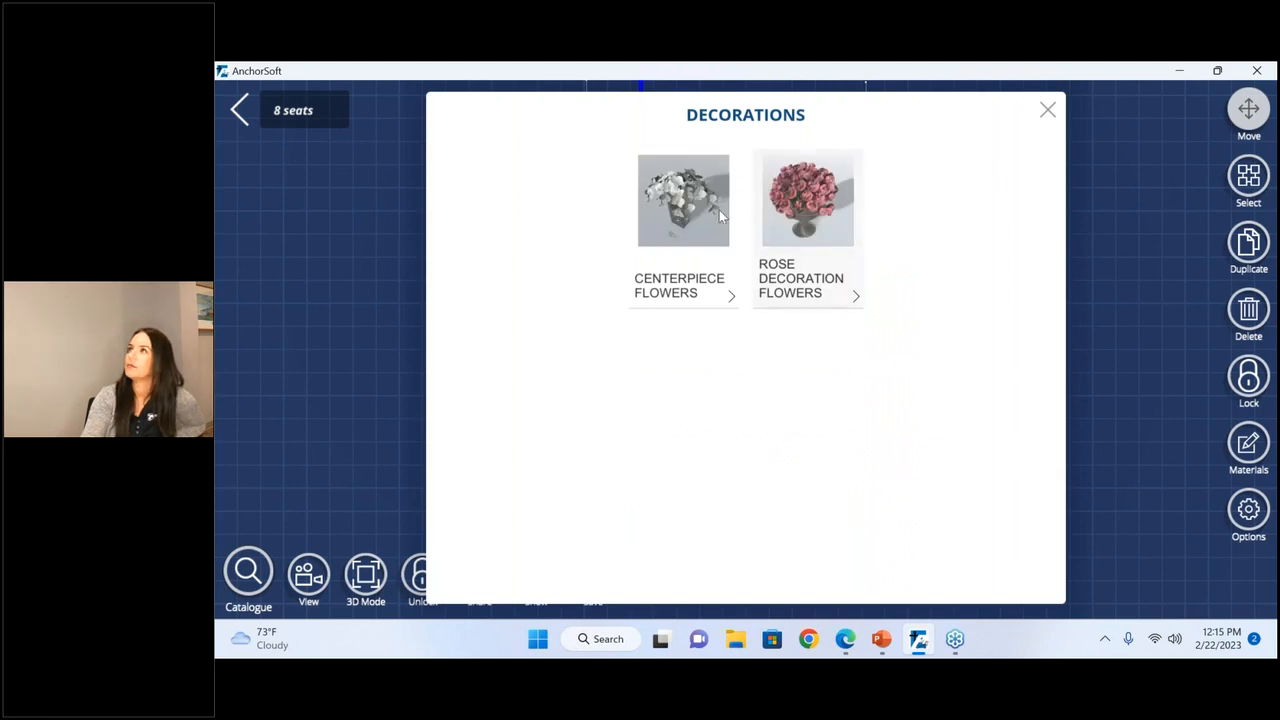
pyautogui.click(786, 214)
pyautogui.click(1248, 510)
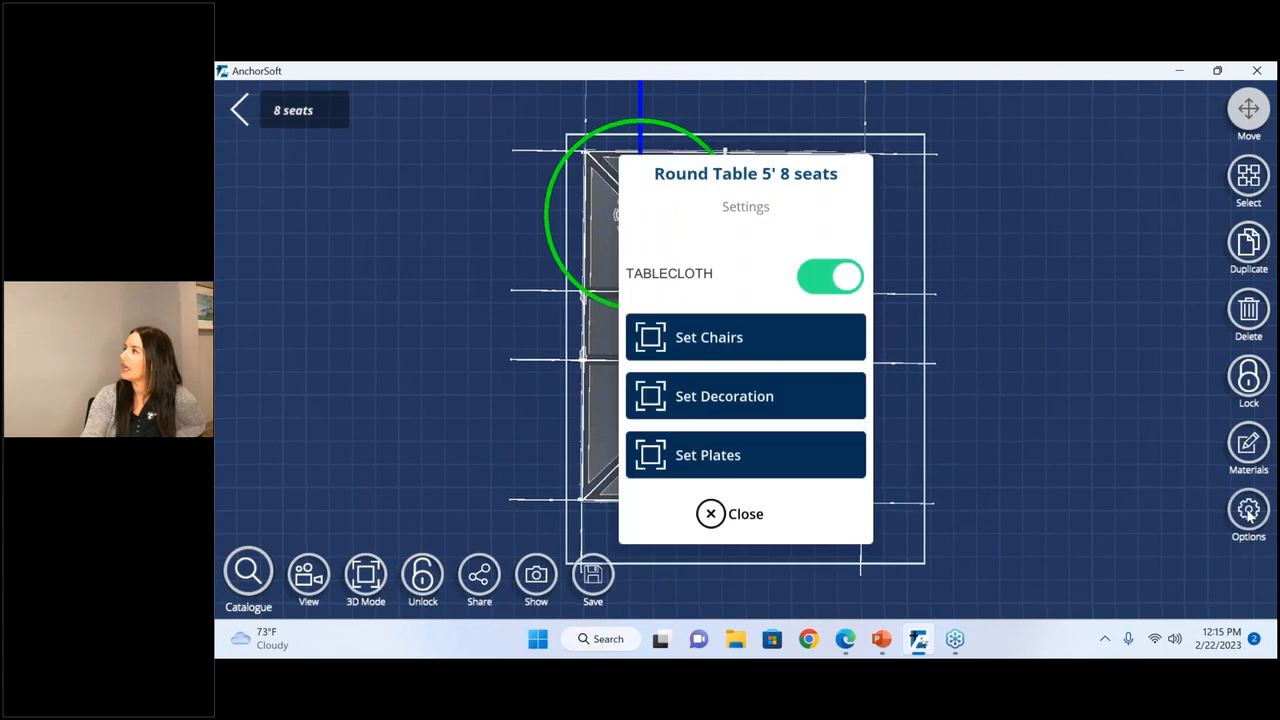
pyautogui.click(766, 455)
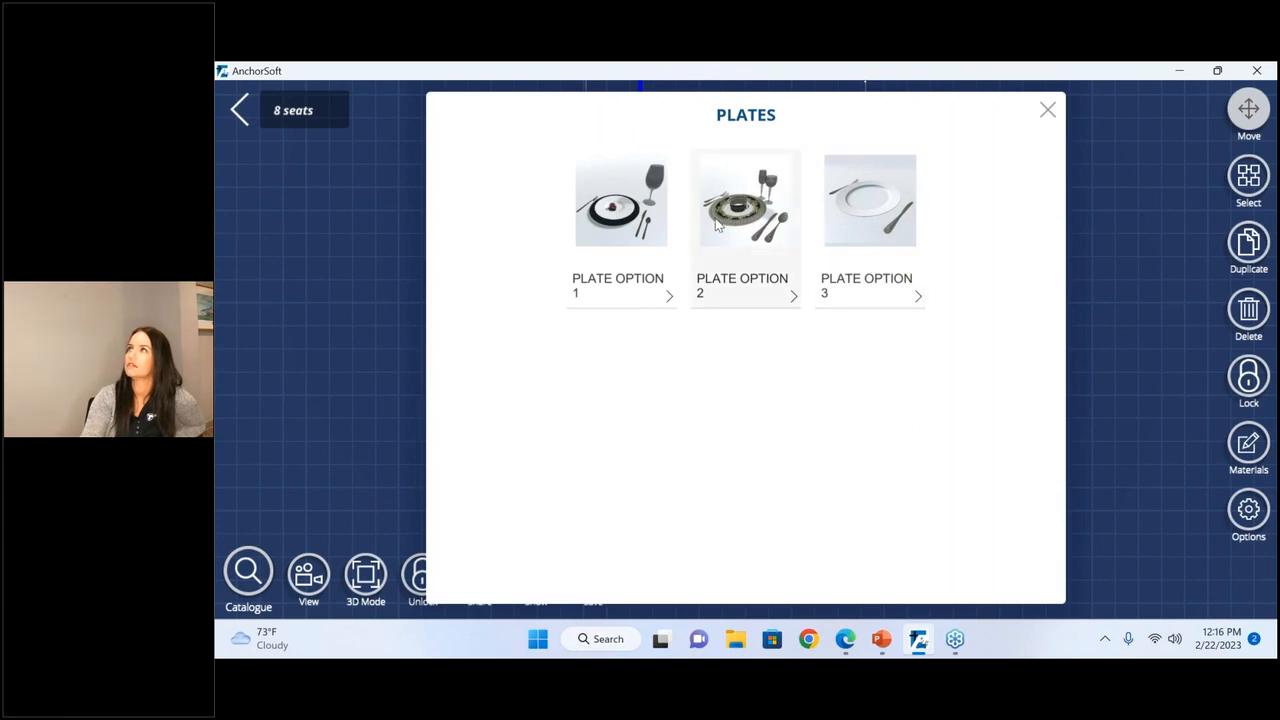
pyautogui.click(645, 232)
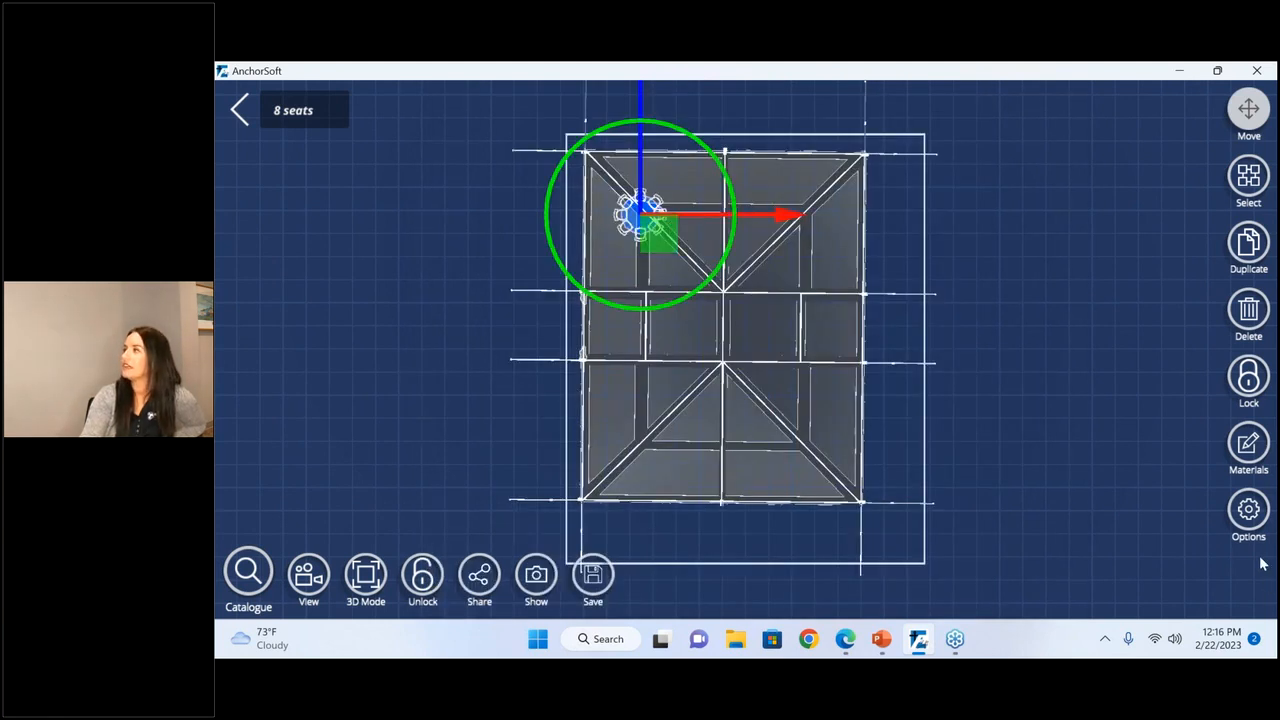
# - Give the round table a white tablecloth and its X-Back chairs the light brown wood material
pyautogui.click(1272, 454)
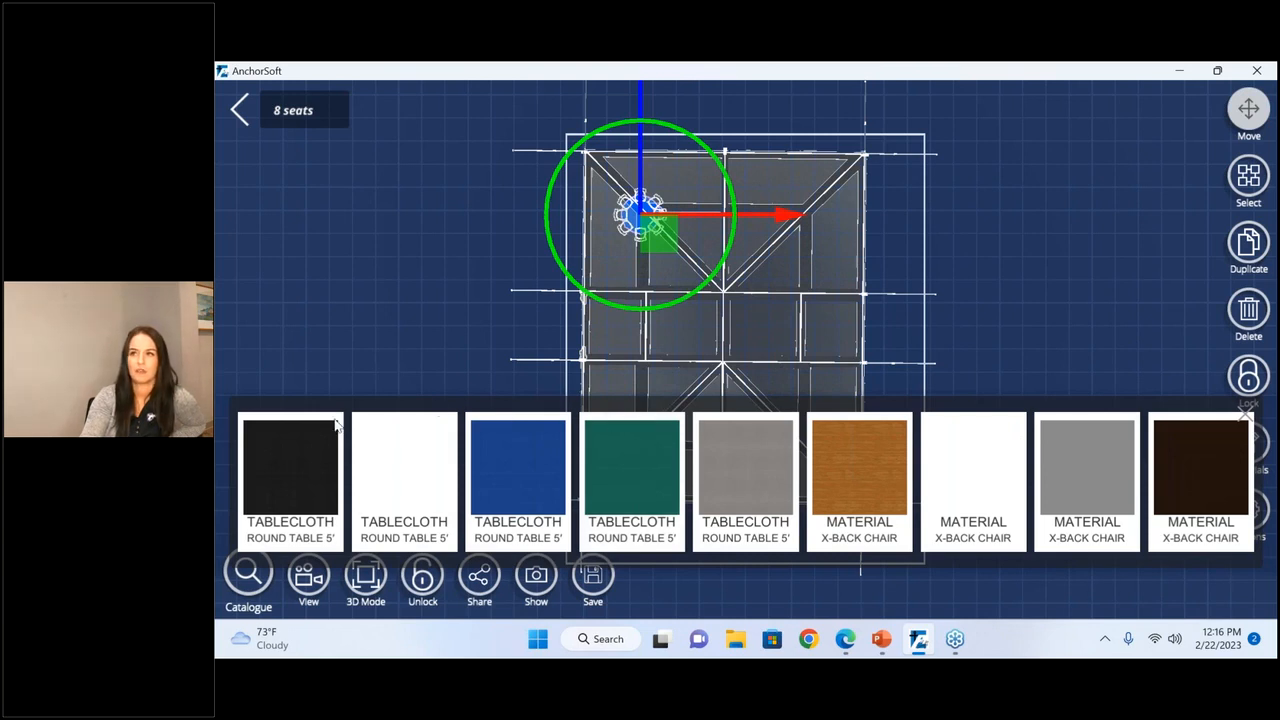
pyautogui.click(420, 493)
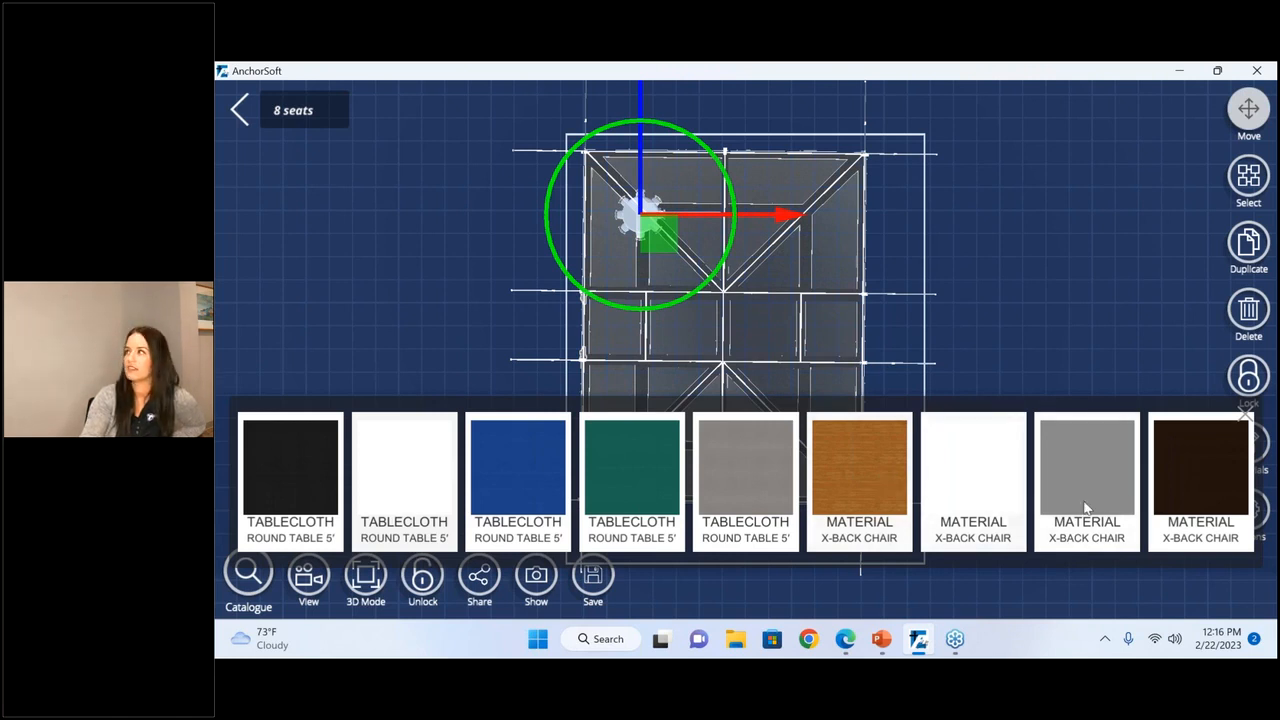
pyautogui.click(862, 455)
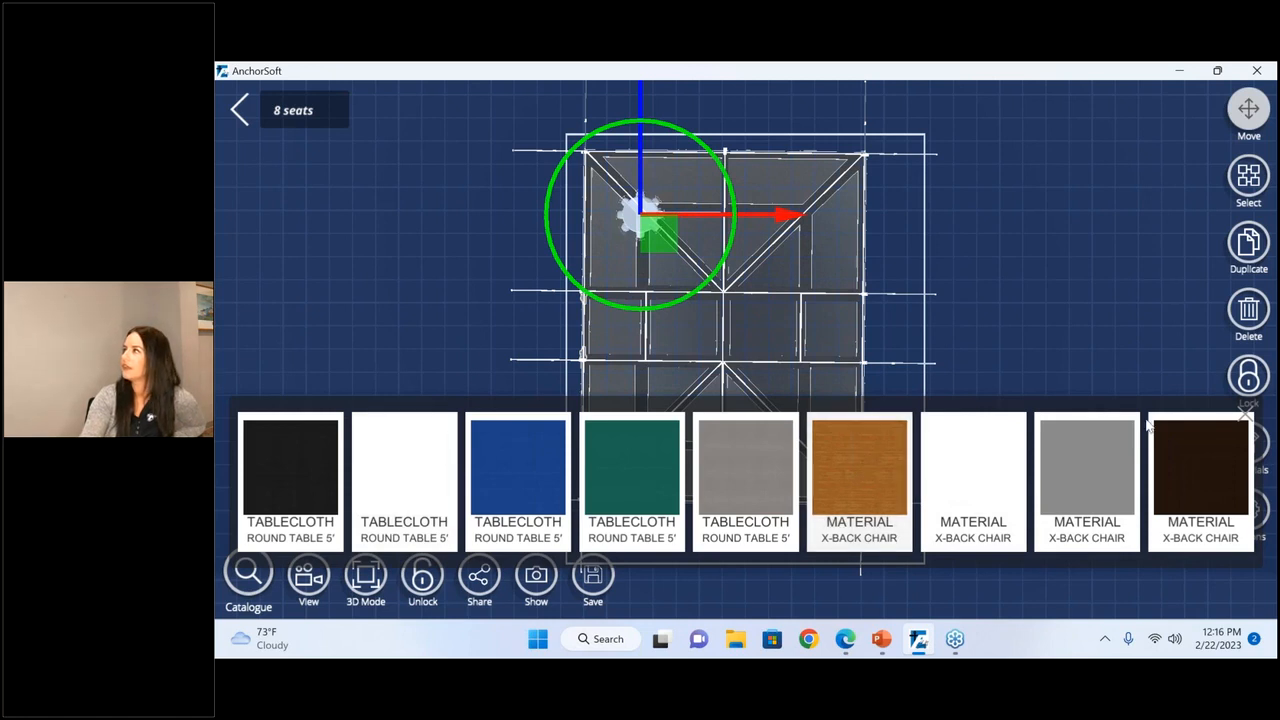
pyautogui.click(1247, 416)
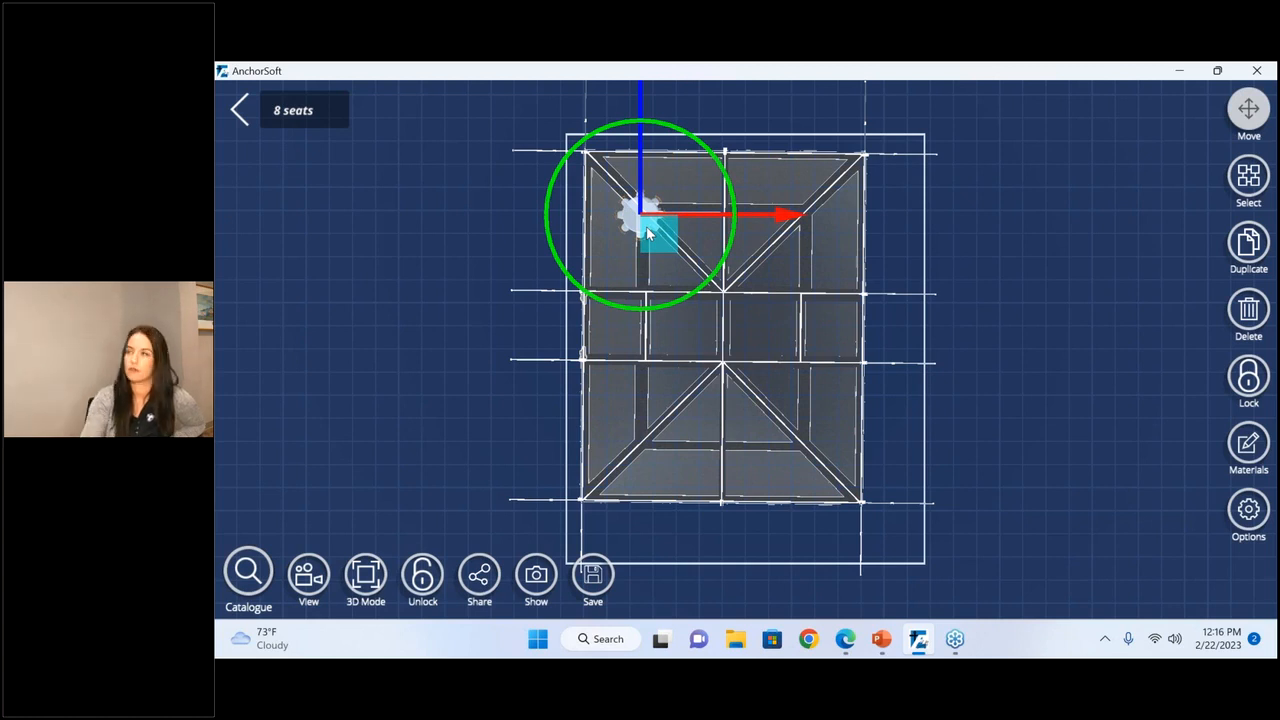
# - Clone the round table three times to the right with the duplicate value set to 4, and deselect the last copy
pyautogui.click(1240, 255)
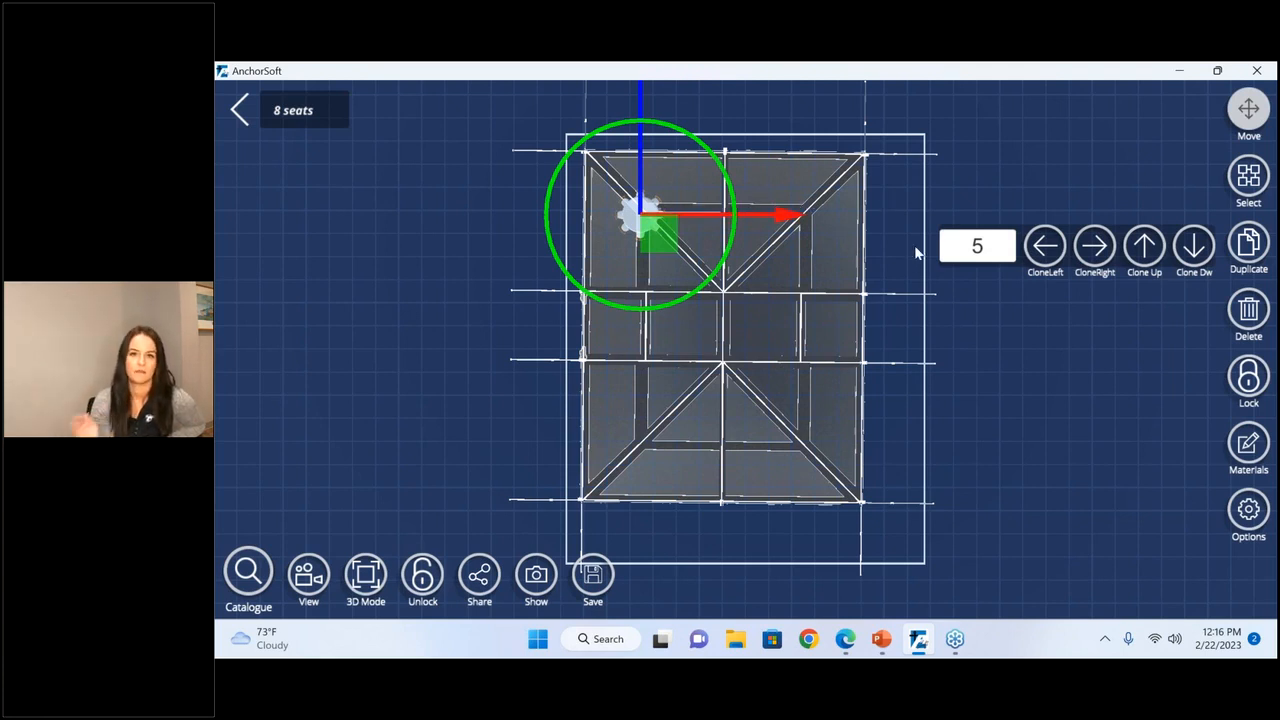
pyautogui.doubleClick(988, 255)
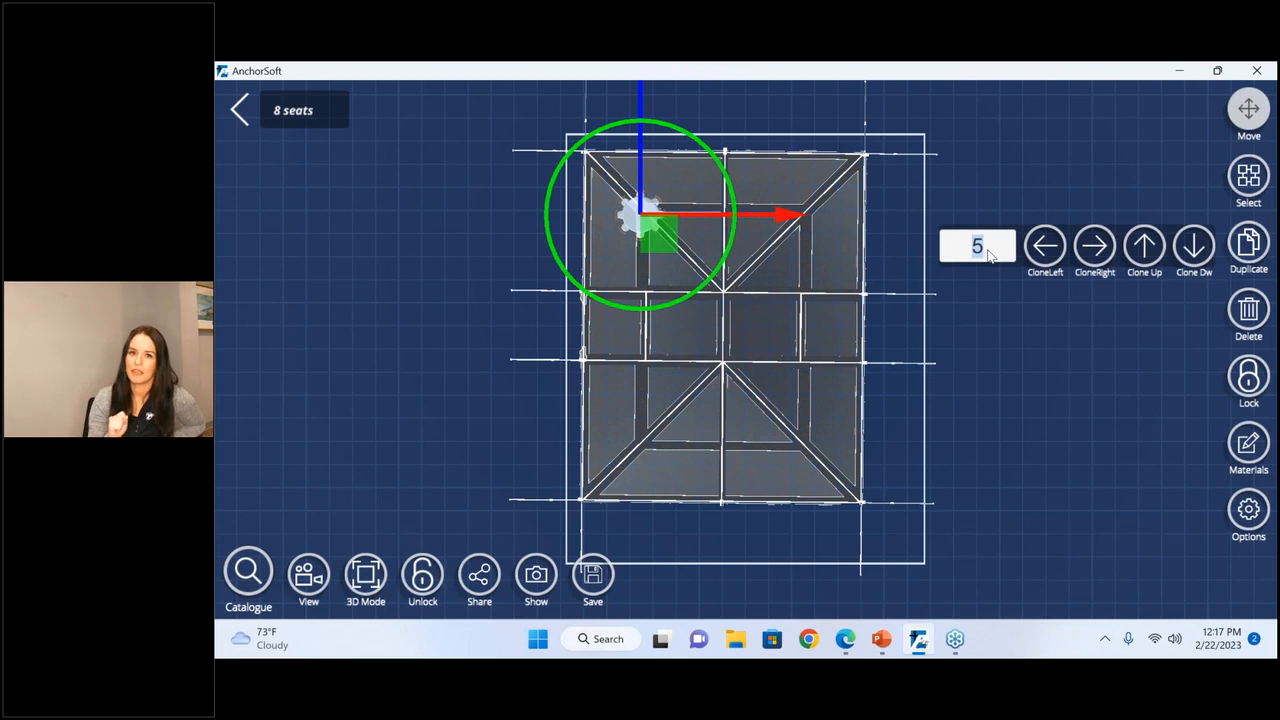
pyautogui.write('4')
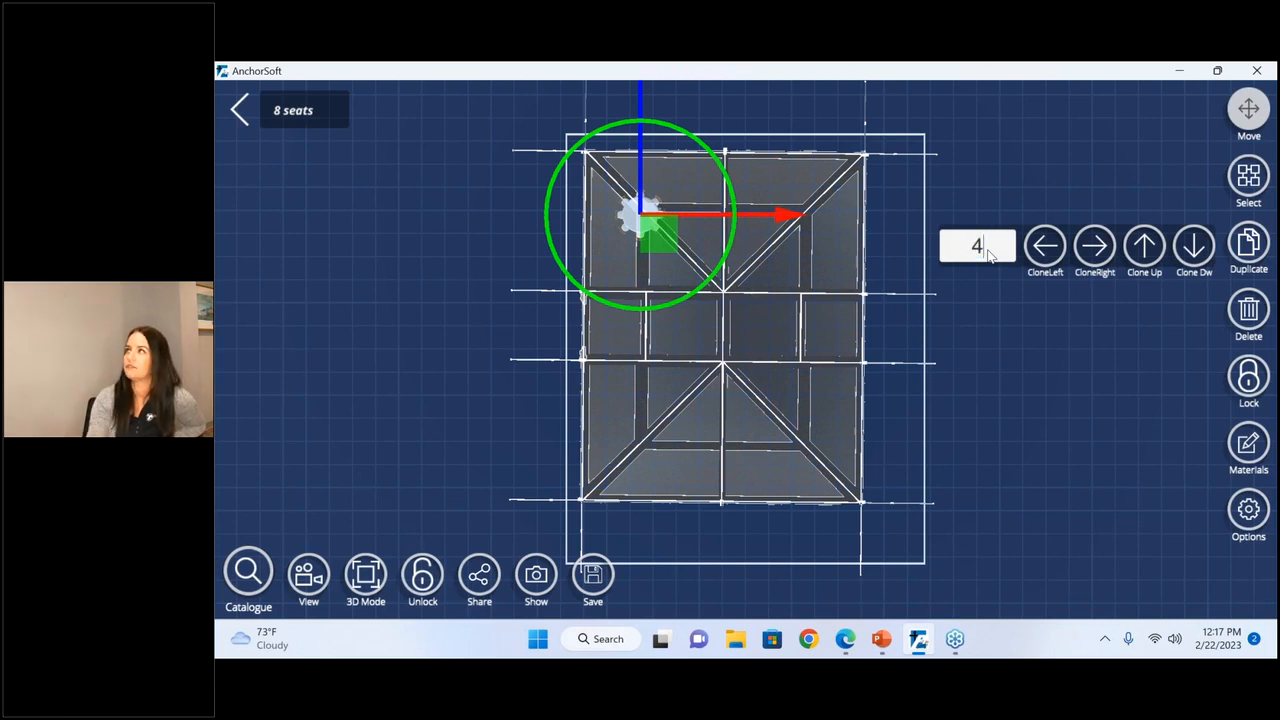
pyautogui.click(1096, 250)
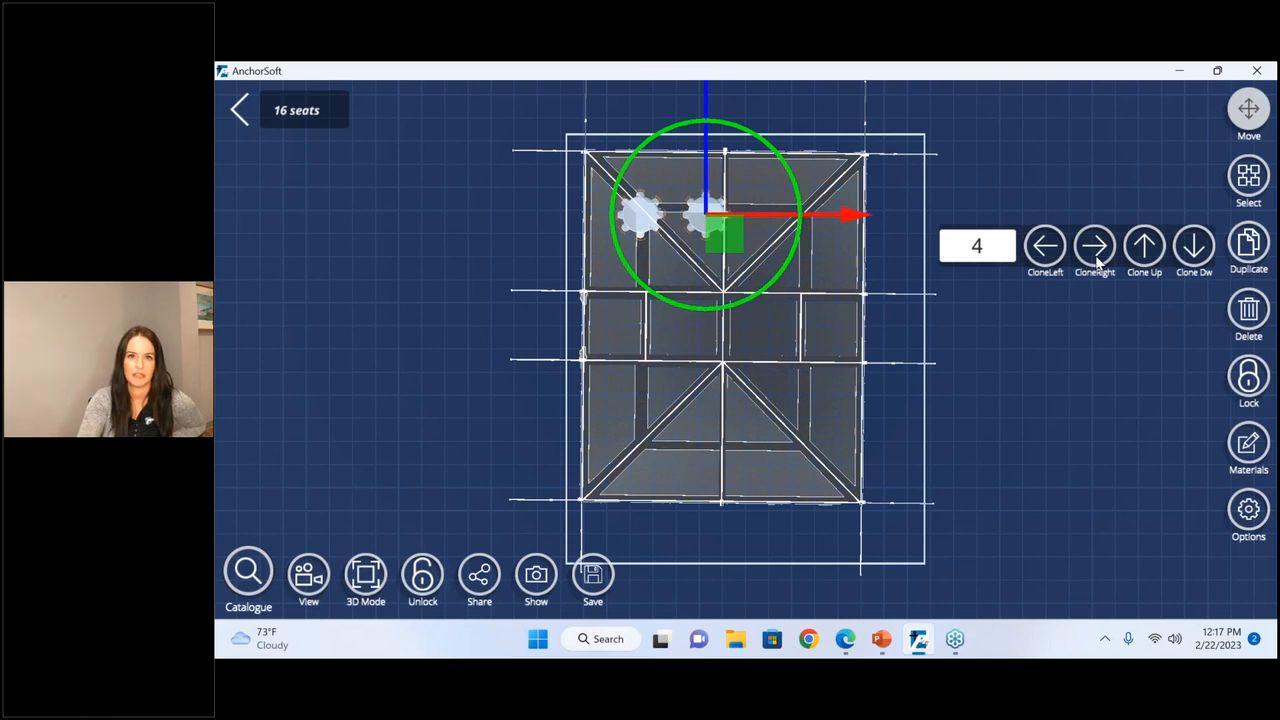
pyautogui.click(1099, 260)
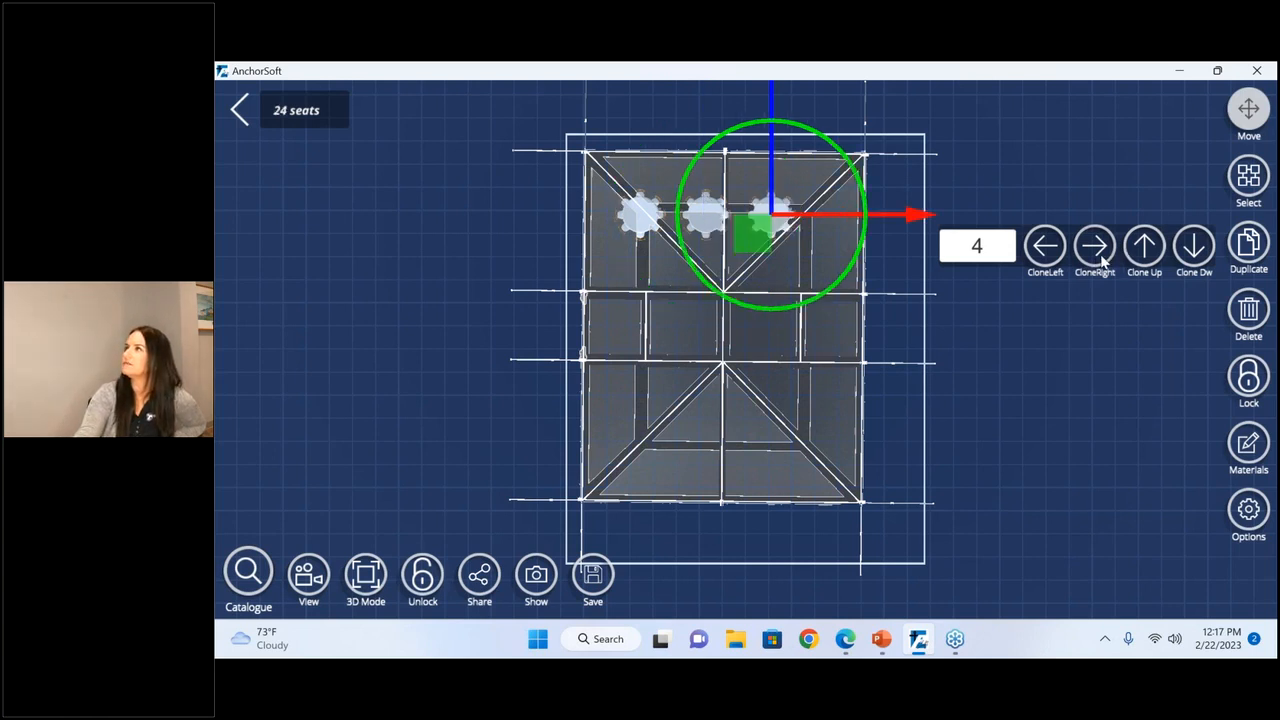
pyautogui.click(1097, 258)
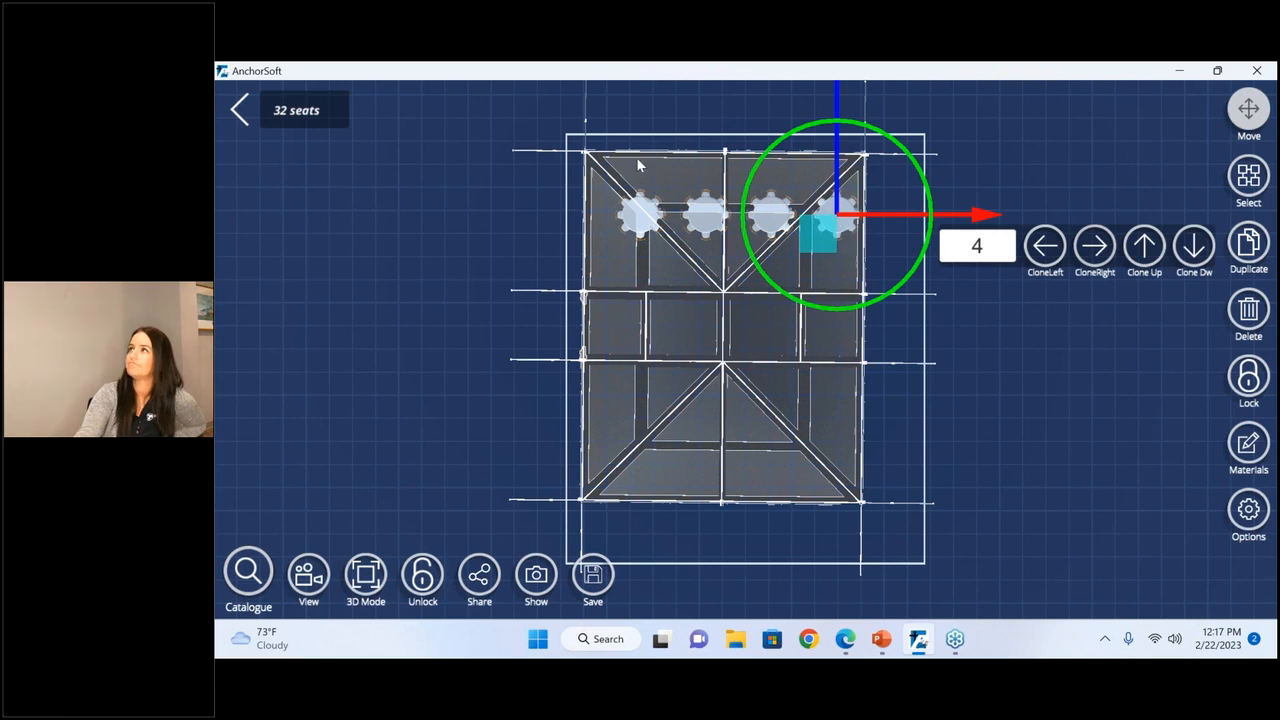
pyautogui.click(1076, 360)
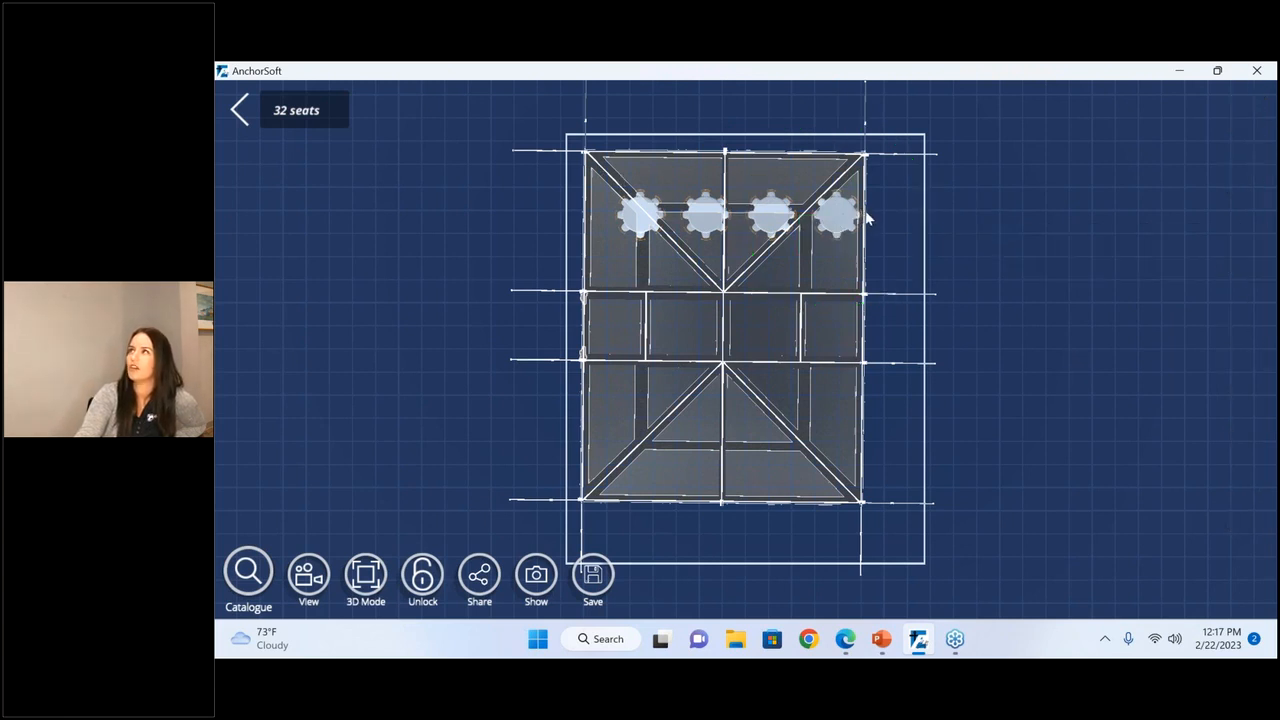
# - Move the rightmost round table below the row, centred between the second and third tables
pyautogui.click(833, 215)
pyautogui.moveTo(820, 238); pyautogui.dragTo(752, 285)
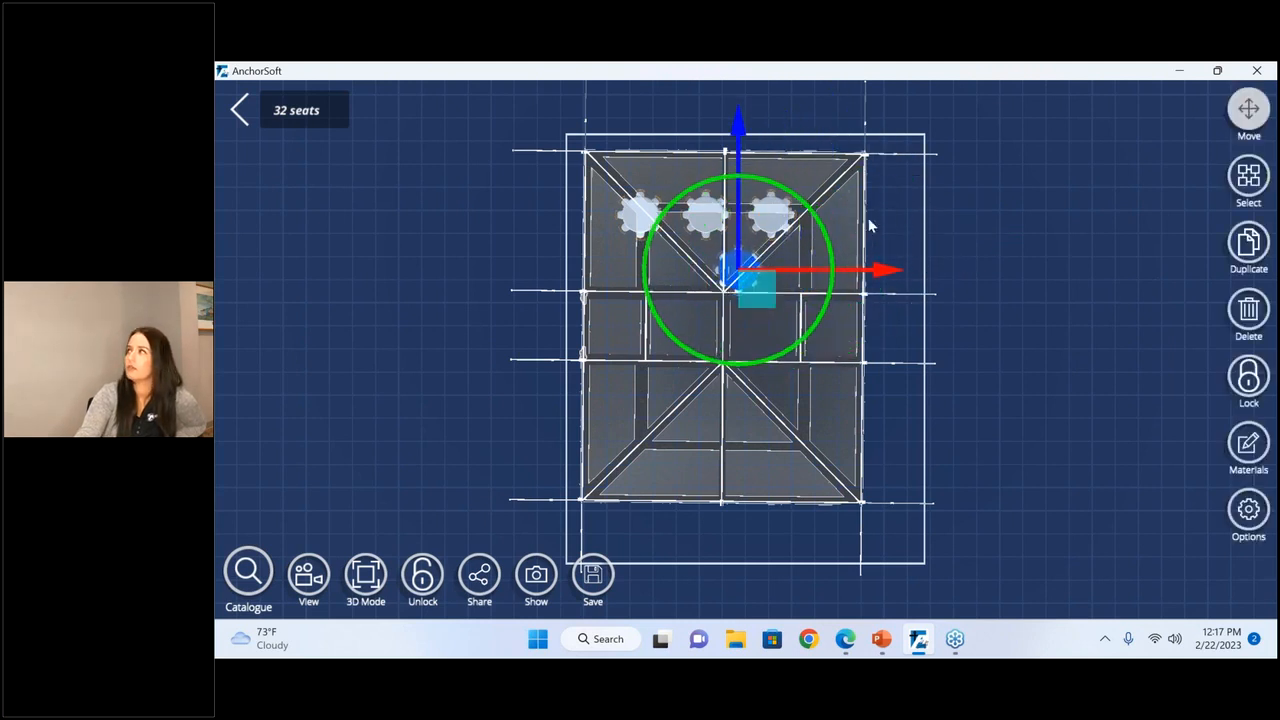
# - Delete the round table positioned below the row of three tables
pyautogui.click(1240, 313)
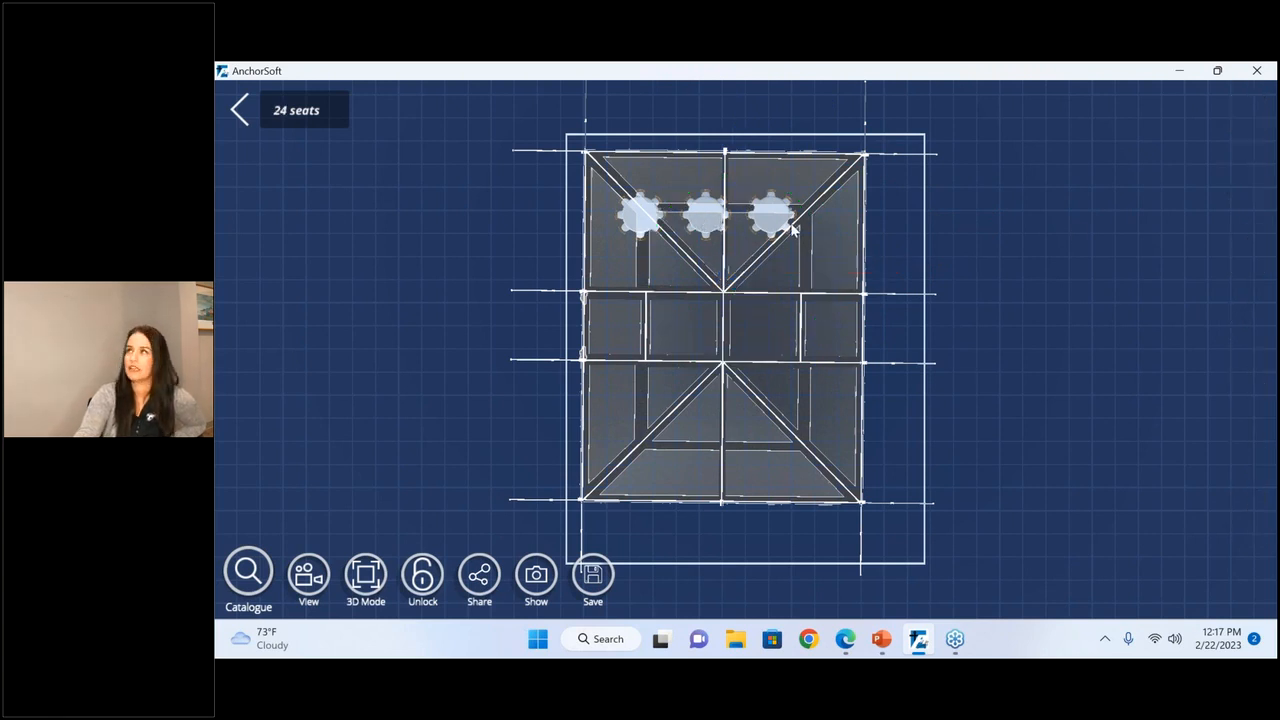
pyautogui.click(759, 212)
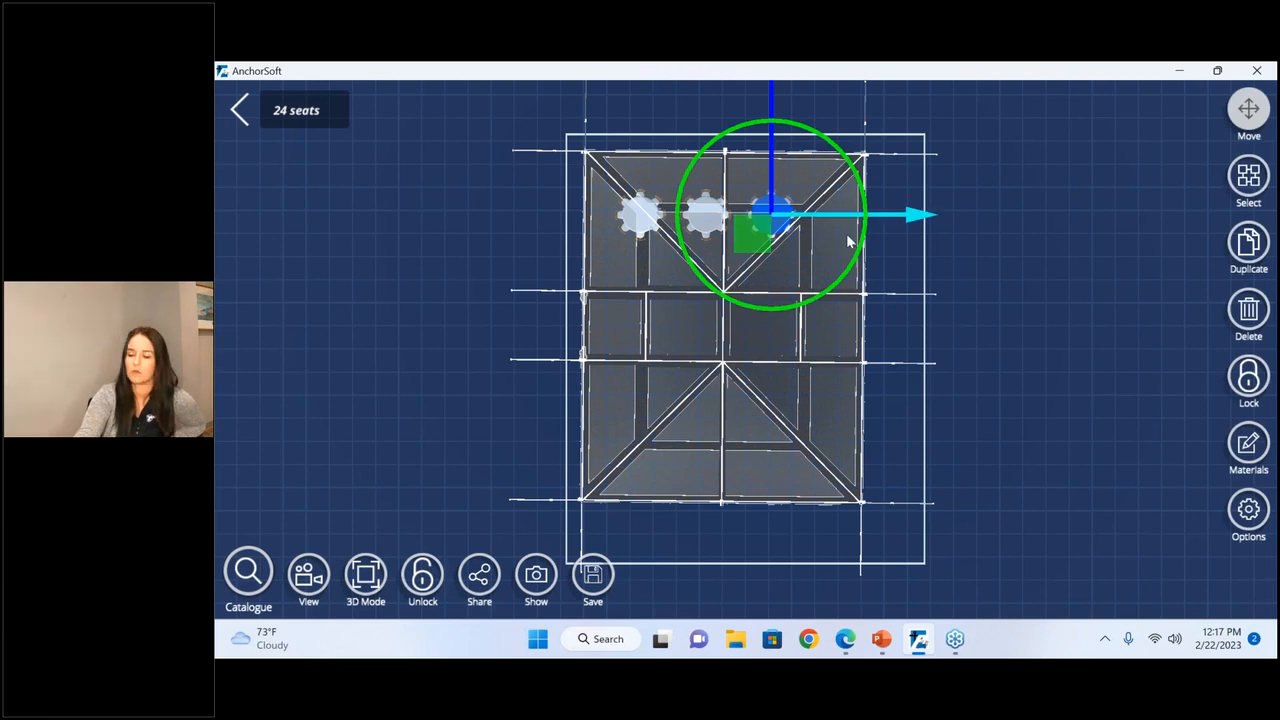
pyautogui.click(963, 270)
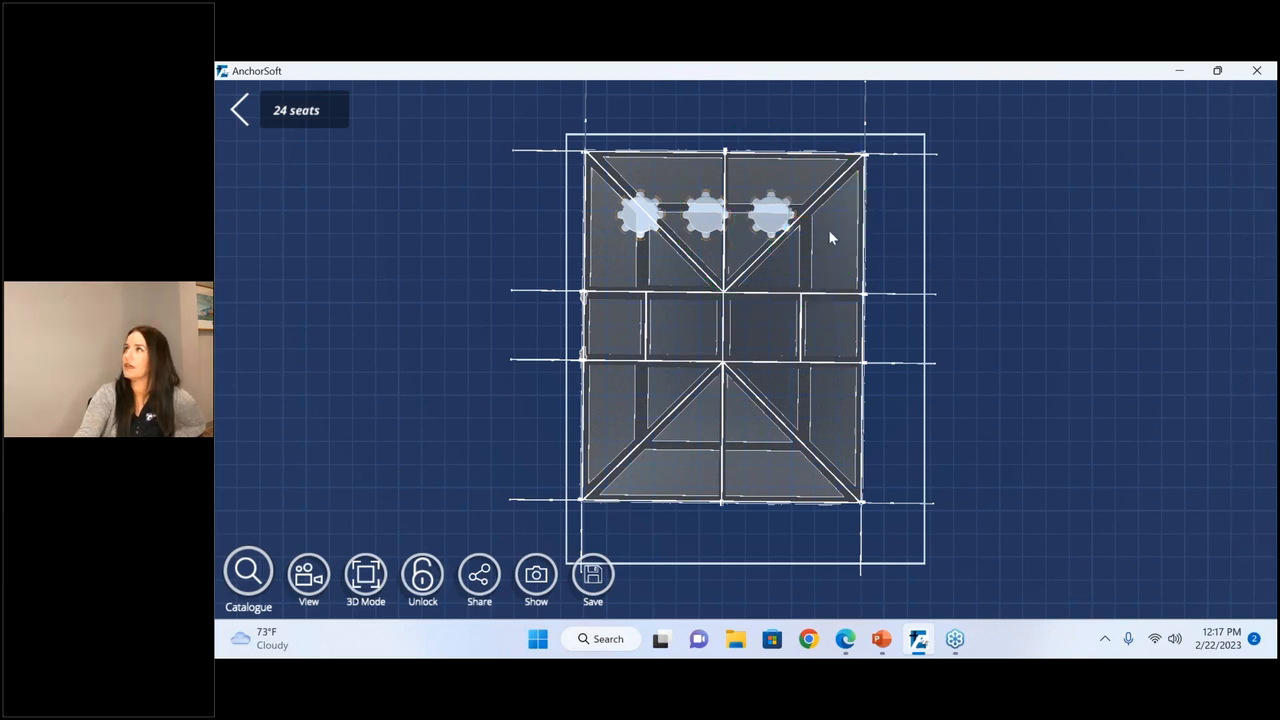
# - Rotate the rightmost round table and shift it slightly to the right along its row
pyautogui.click(769, 216)
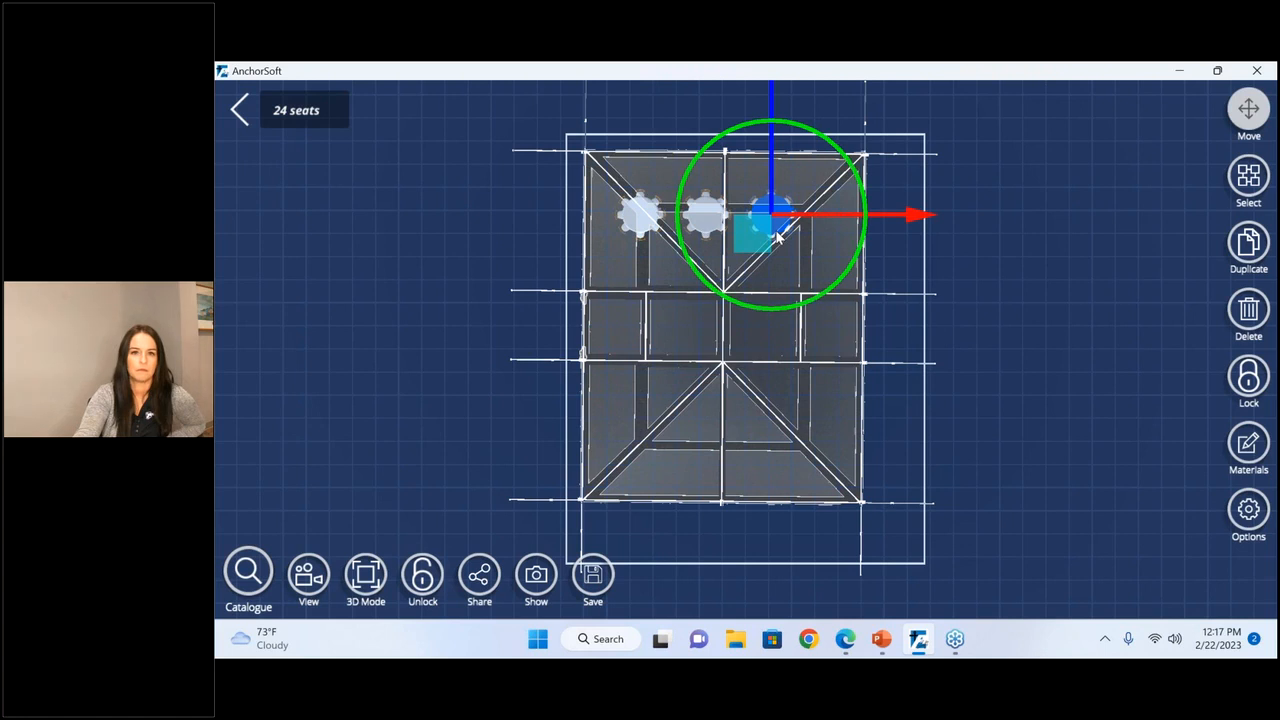
pyautogui.moveTo(838, 150); pyautogui.dragTo(842, 276)
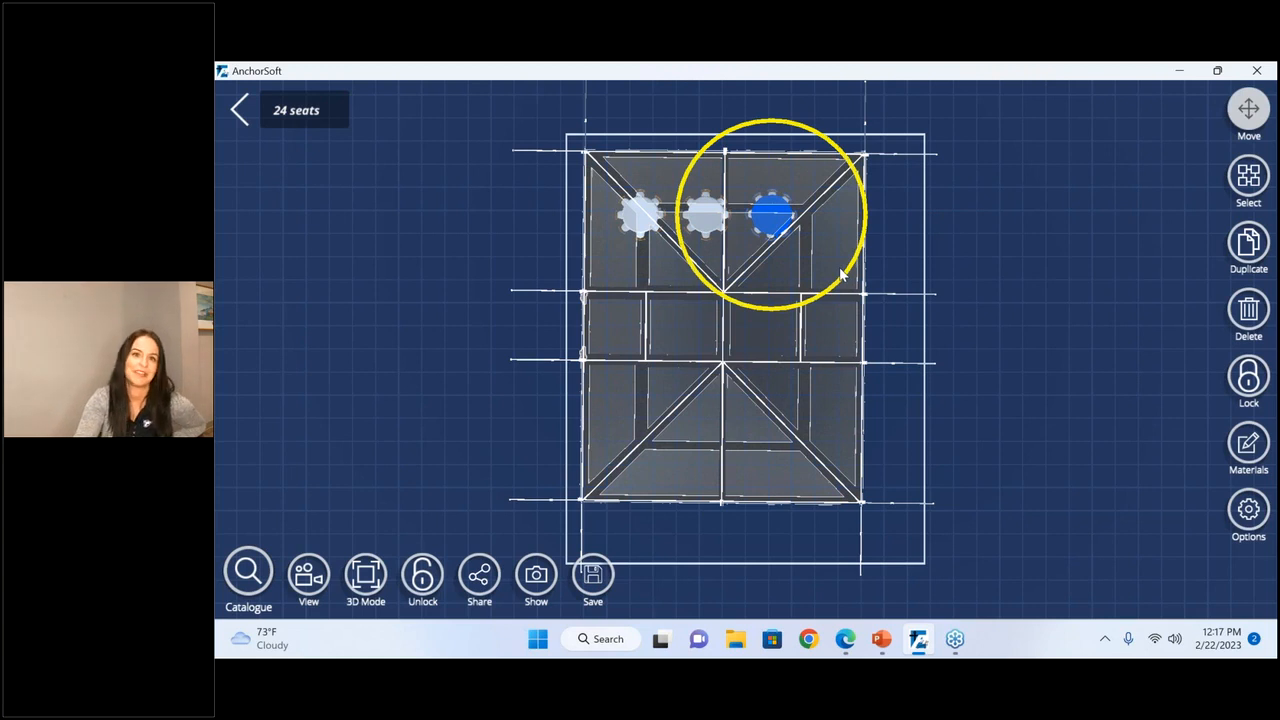
pyautogui.moveTo(842, 280); pyautogui.dragTo(833, 287)
pyautogui.moveTo(826, 224)
pyautogui.mouseDown()
pyautogui.moveTo(861, 222)
pyautogui.moveTo(840, 224)
pyautogui.mouseUp()
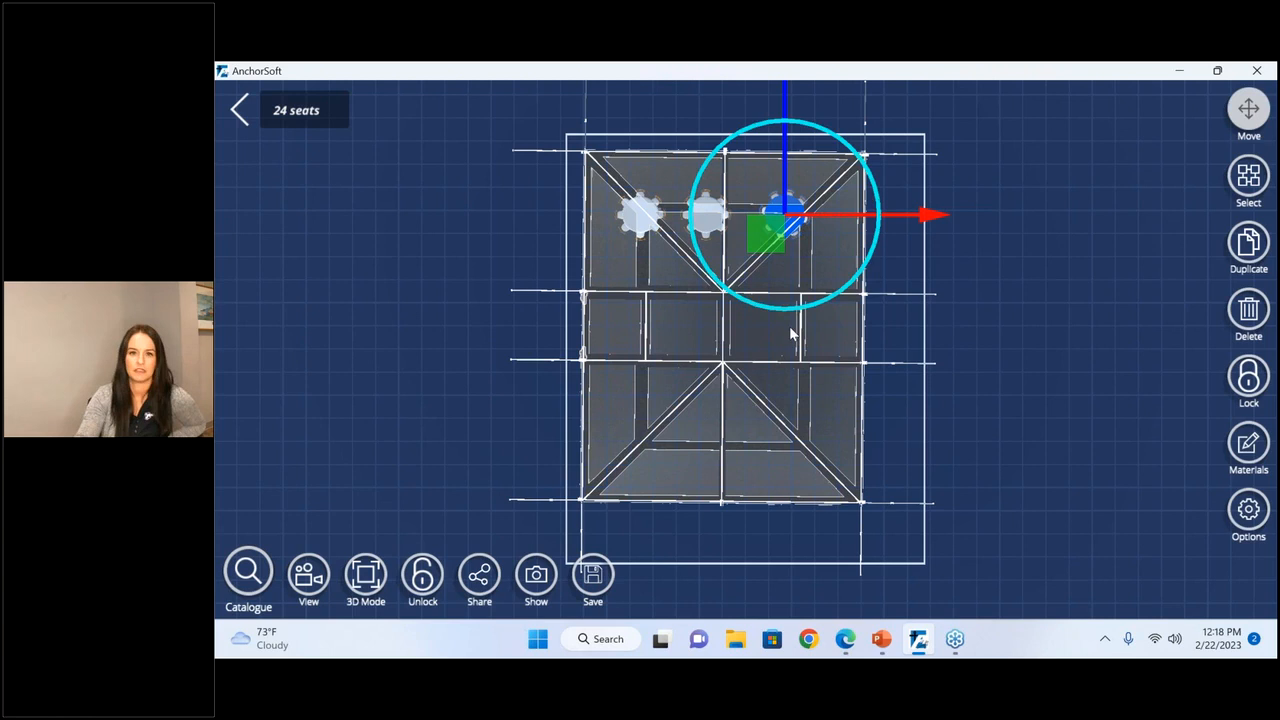
pyautogui.click(1043, 296)
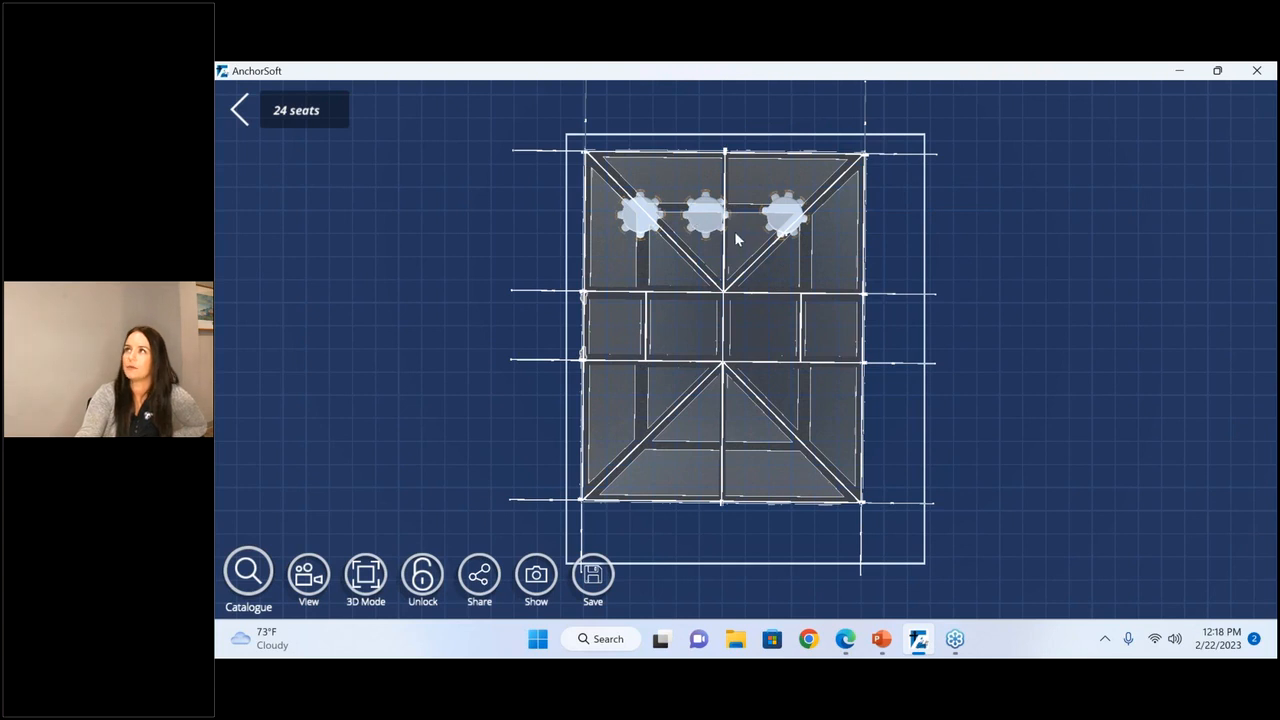
# - Add a Stage 8x4 centred near the tent's lower edge and rotate it so its long side runs horizontally
pyautogui.click(250, 578)
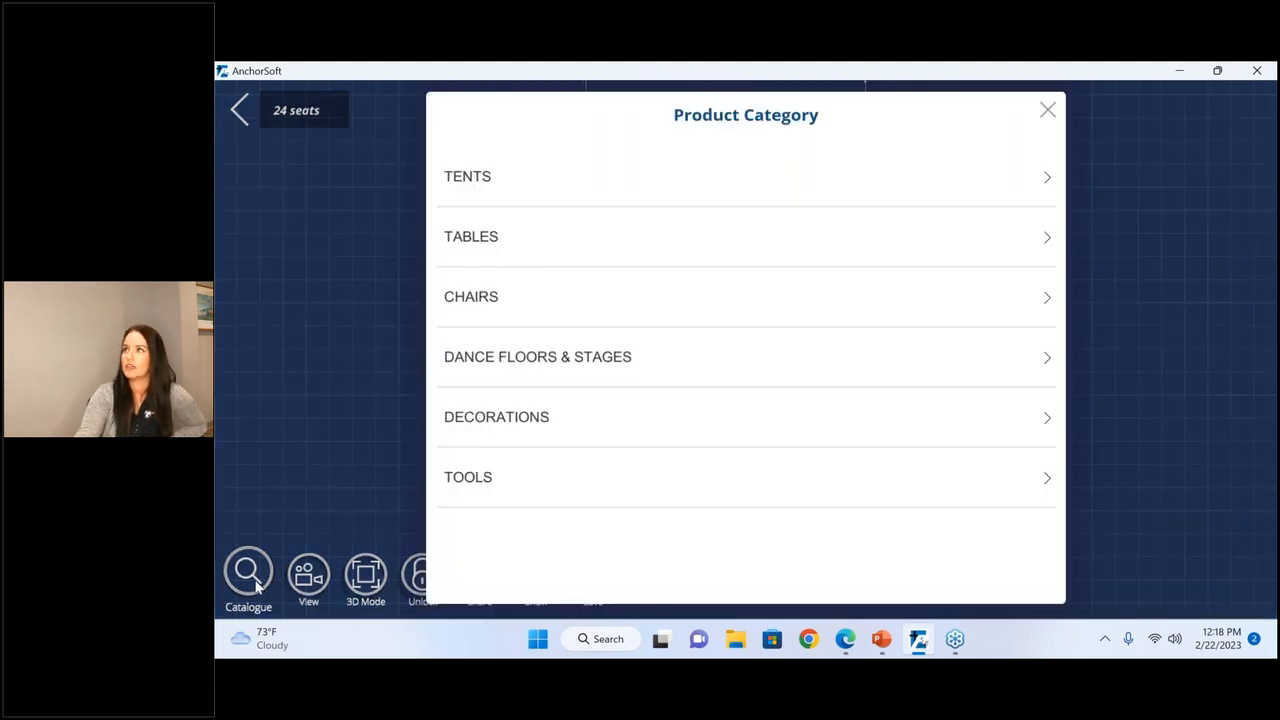
pyautogui.click(504, 352)
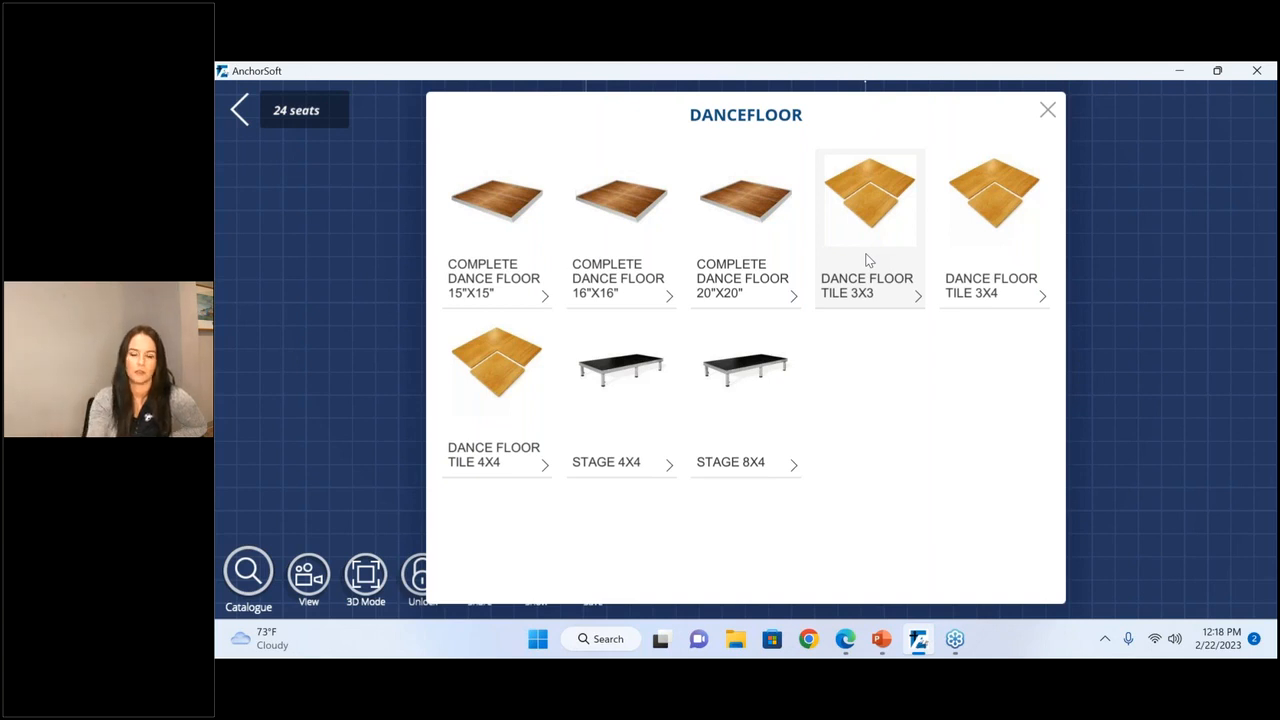
pyautogui.click(724, 413)
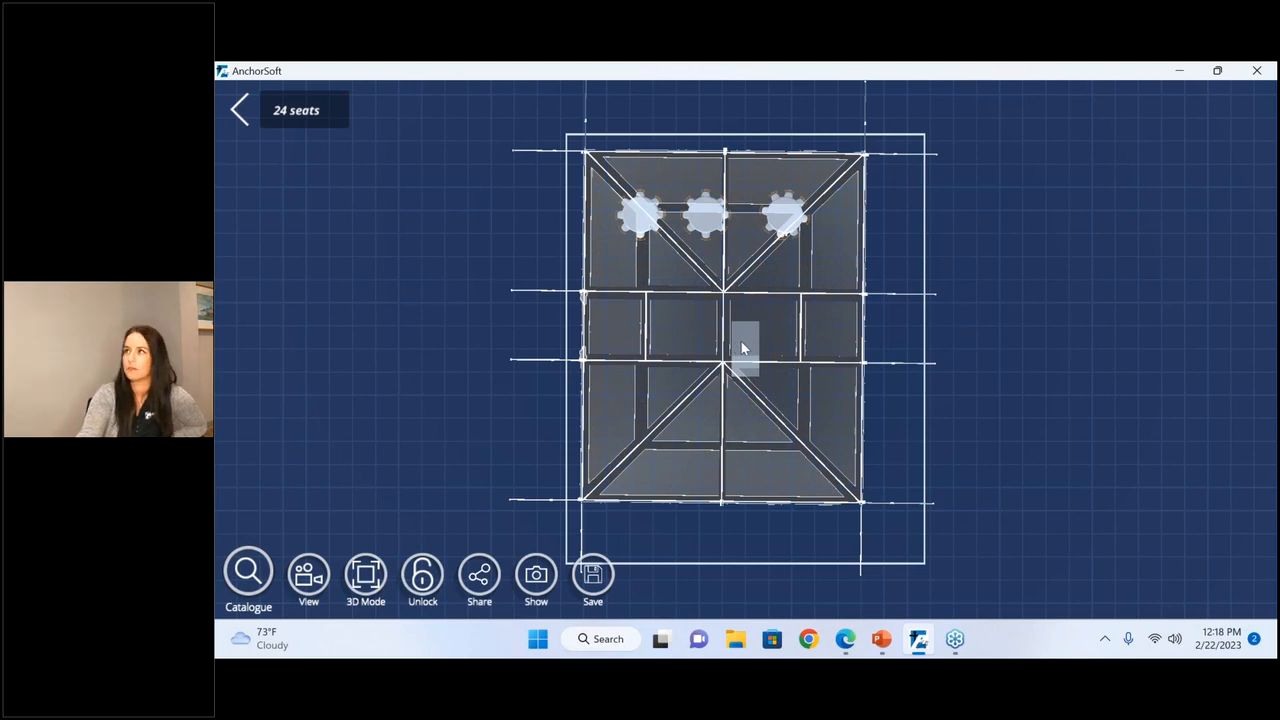
pyautogui.click(741, 341)
pyautogui.moveTo(763, 430); pyautogui.dragTo(756, 481)
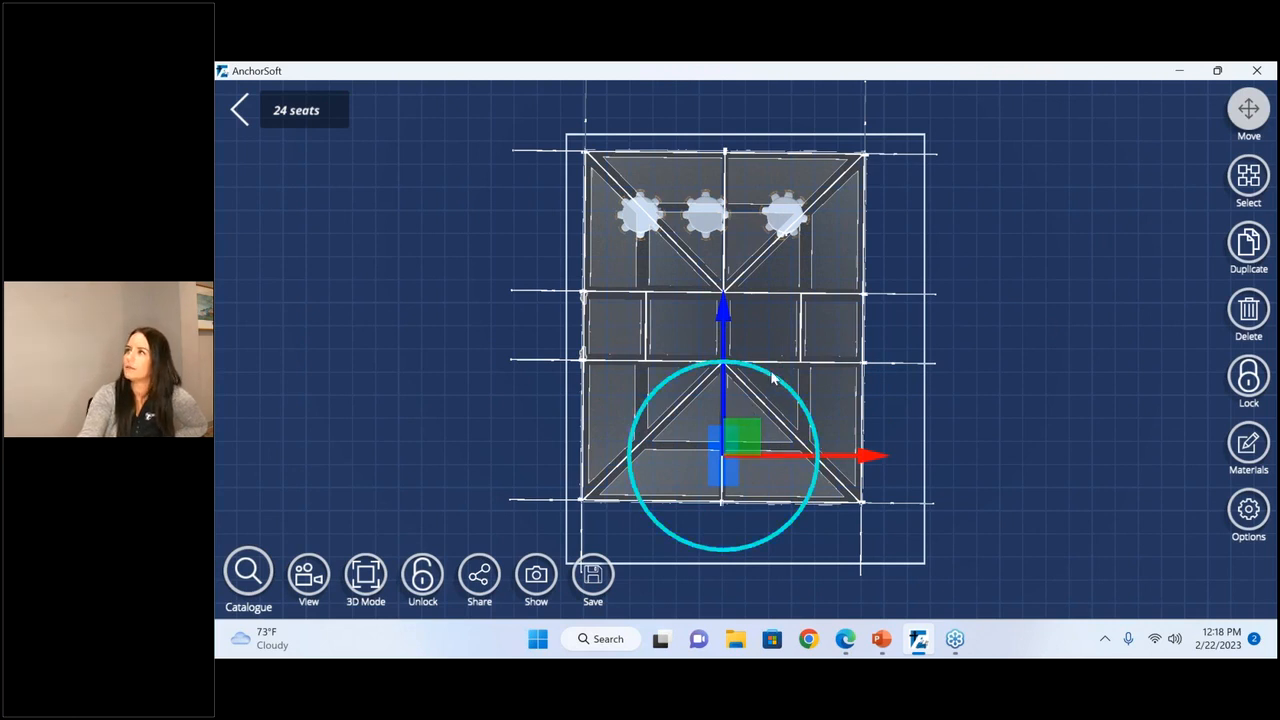
pyautogui.moveTo(771, 378); pyautogui.dragTo(668, 434)
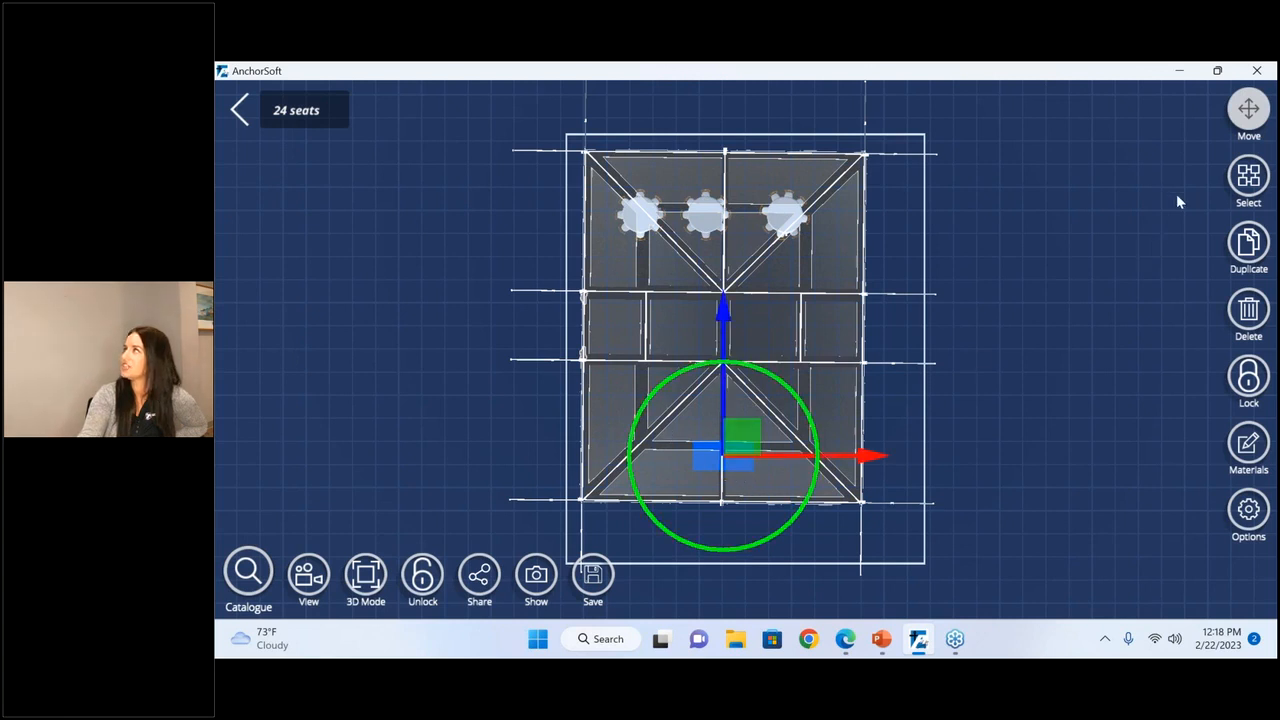
# - Scale the stage up in both depth and width, to about 11 ft wide
pyautogui.click(1240, 110)
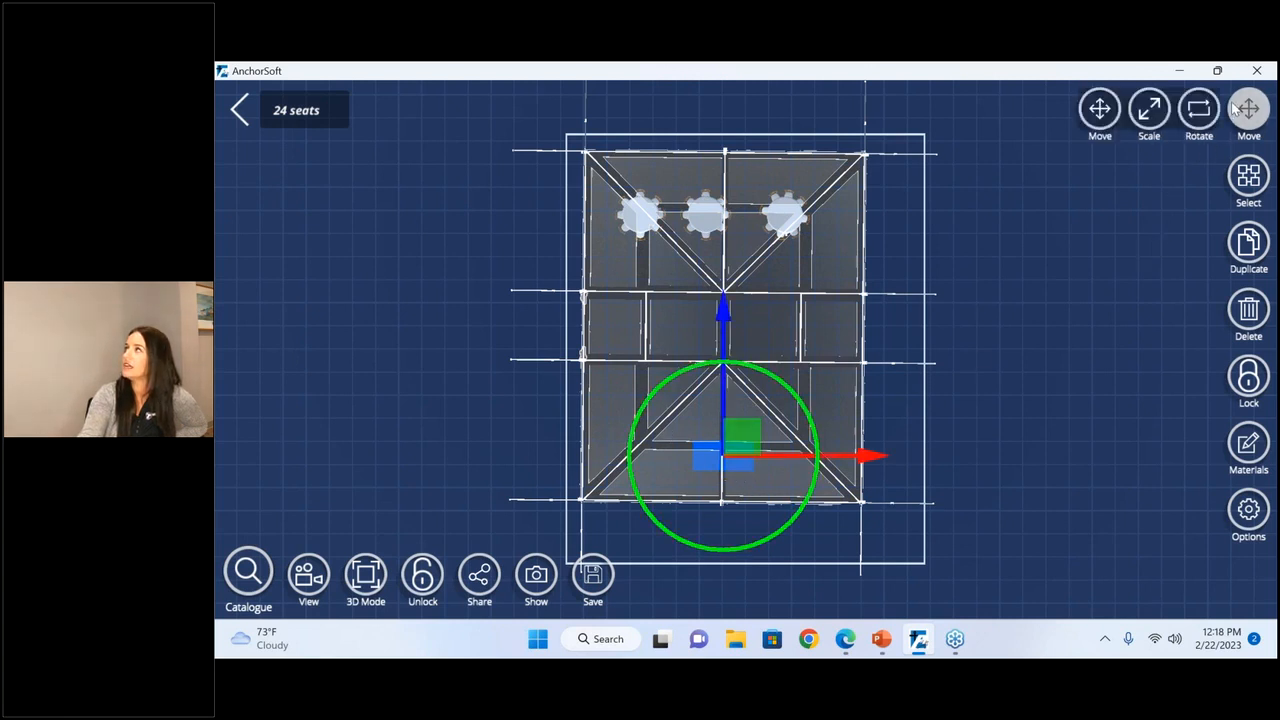
pyautogui.click(1149, 108)
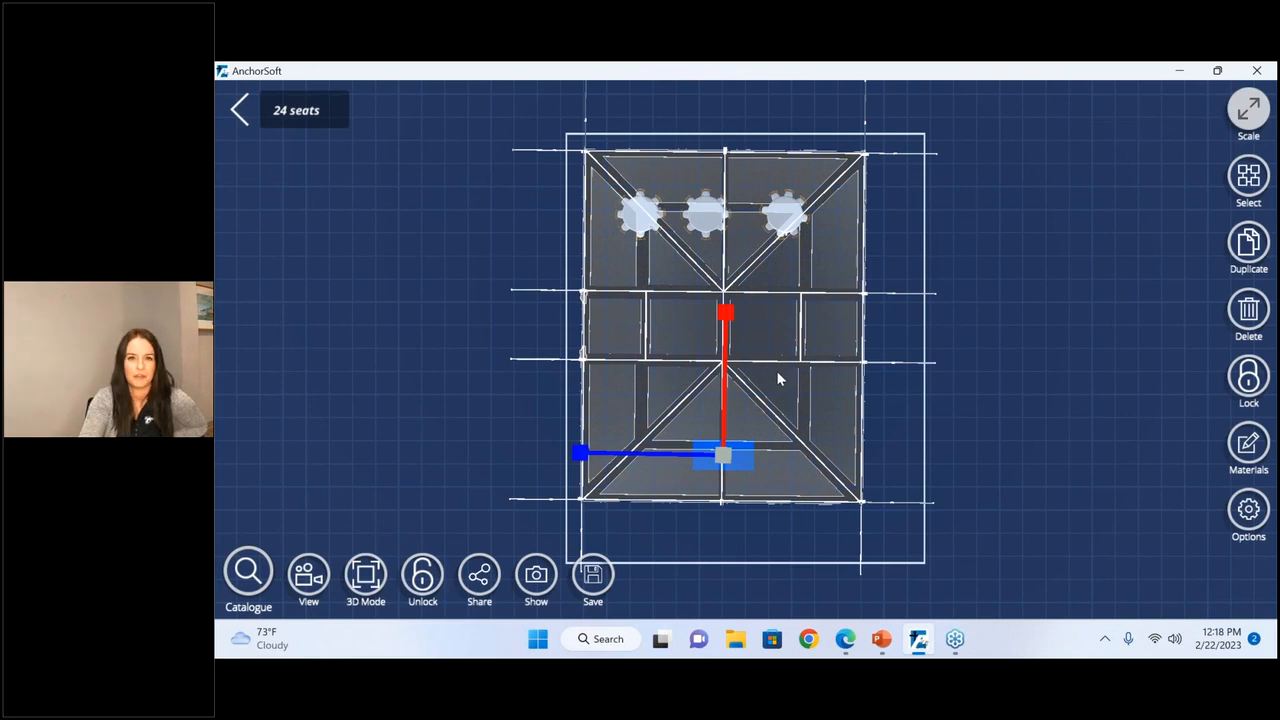
pyautogui.click(1242, 118)
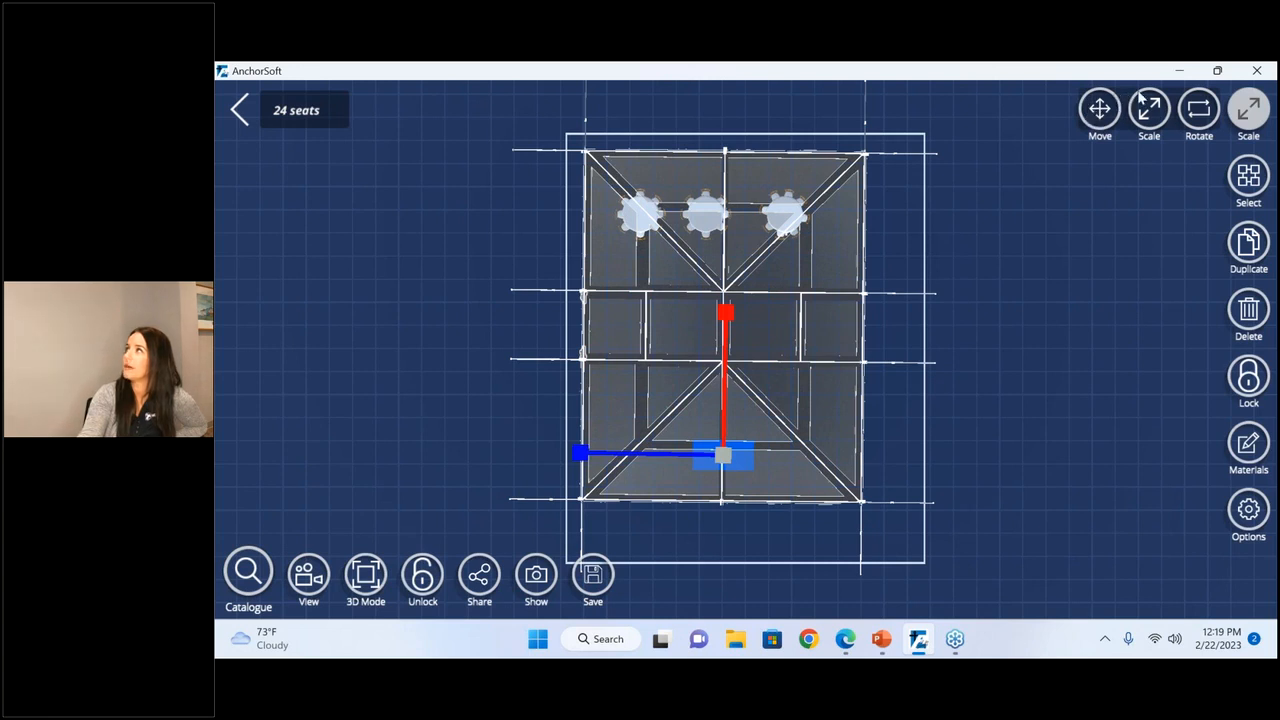
pyautogui.click(1152, 116)
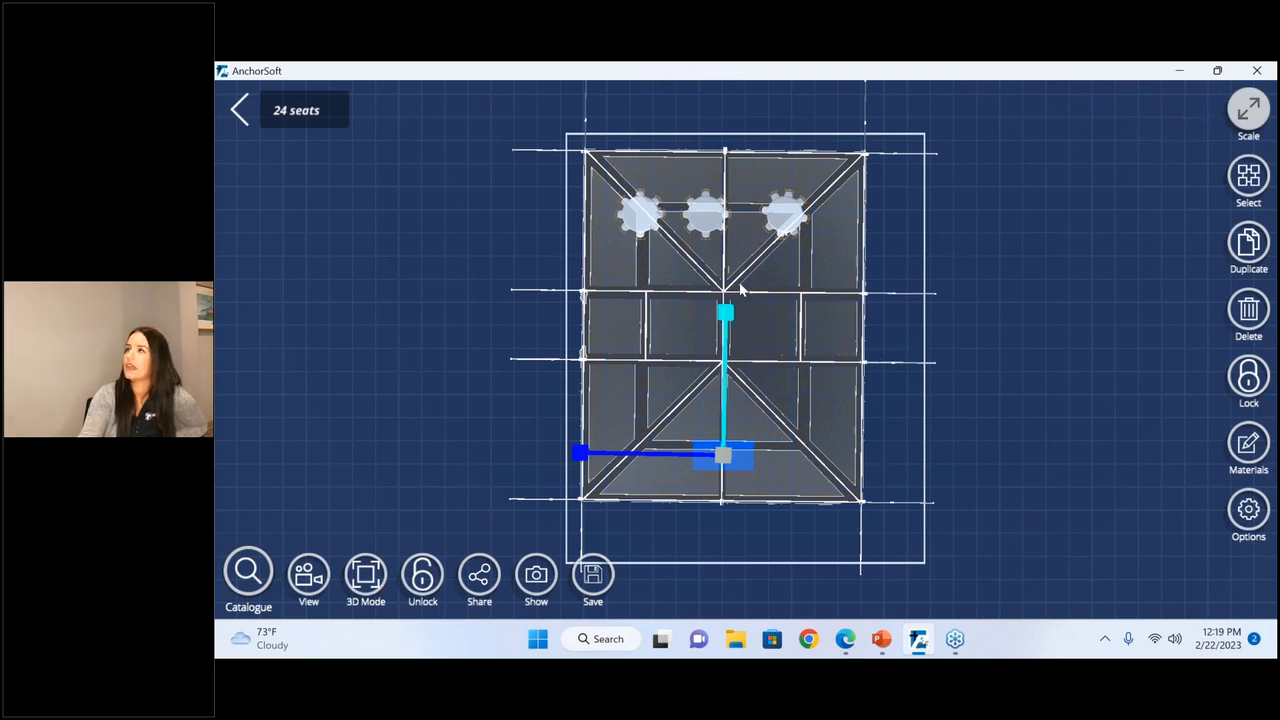
pyautogui.moveTo(730, 316); pyautogui.dragTo(728, 299)
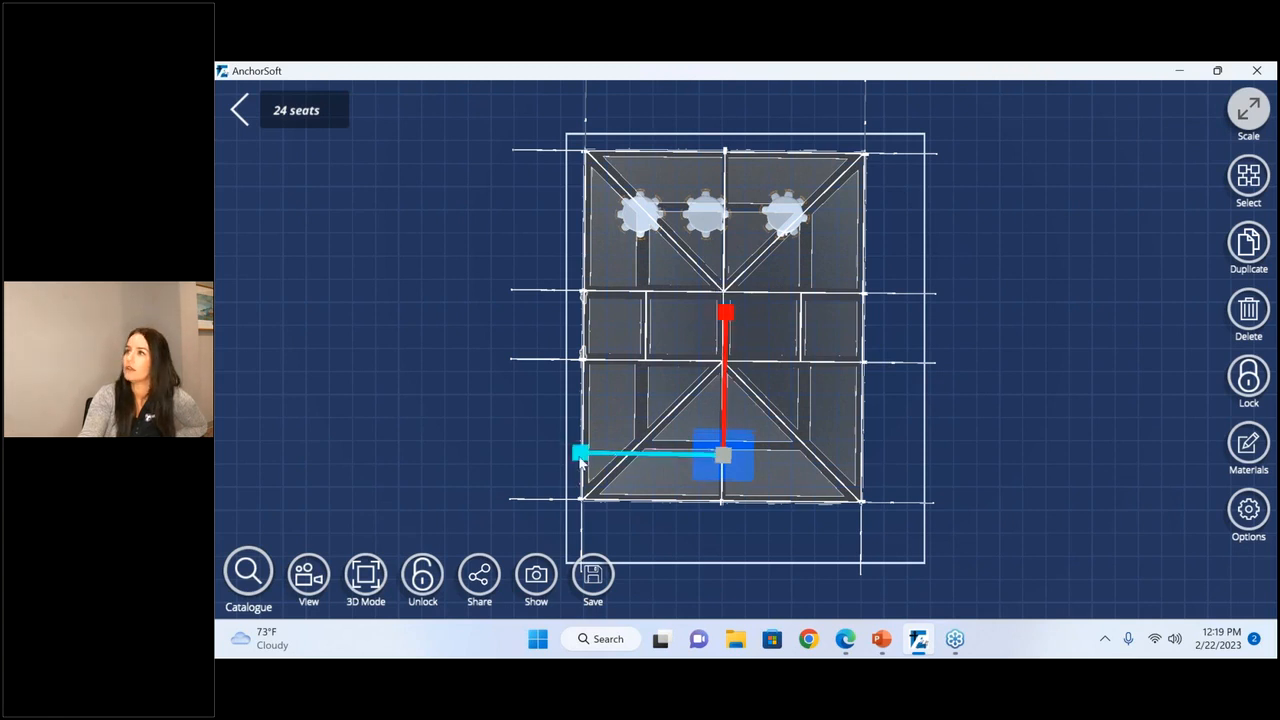
pyautogui.moveTo(580, 455); pyautogui.dragTo(568, 455)
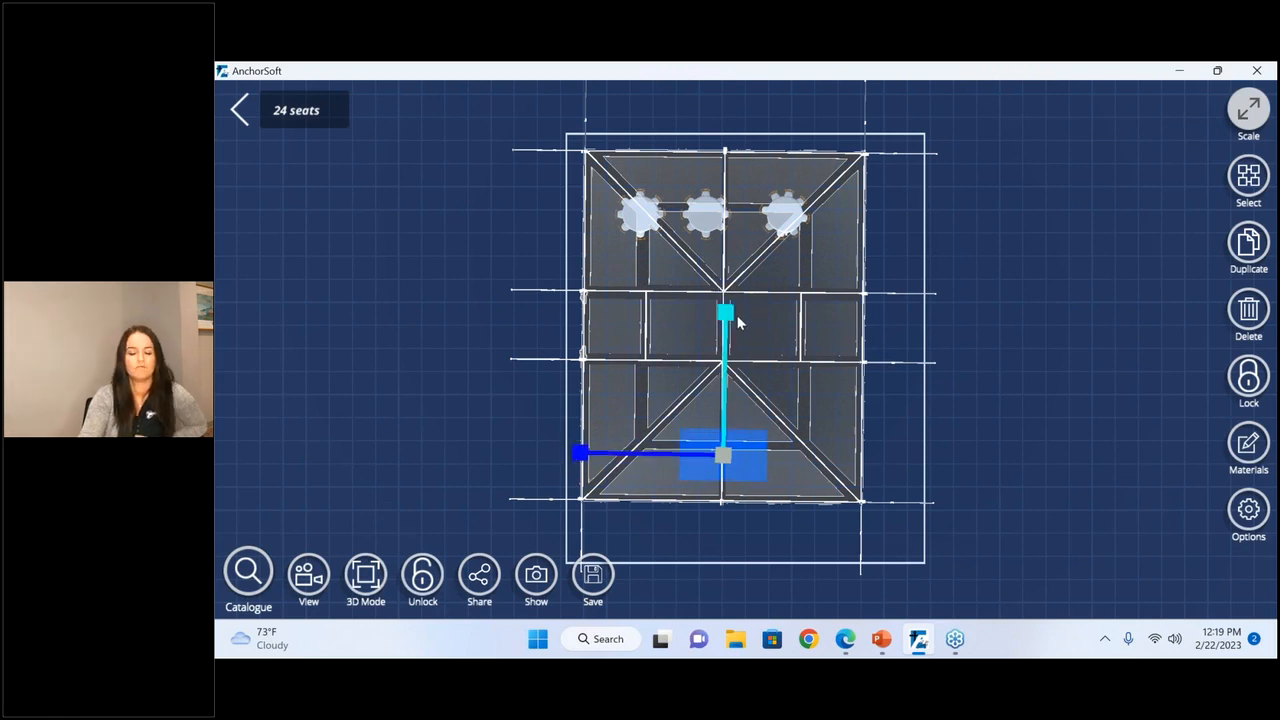
pyautogui.click(980, 443)
pyautogui.click(753, 455)
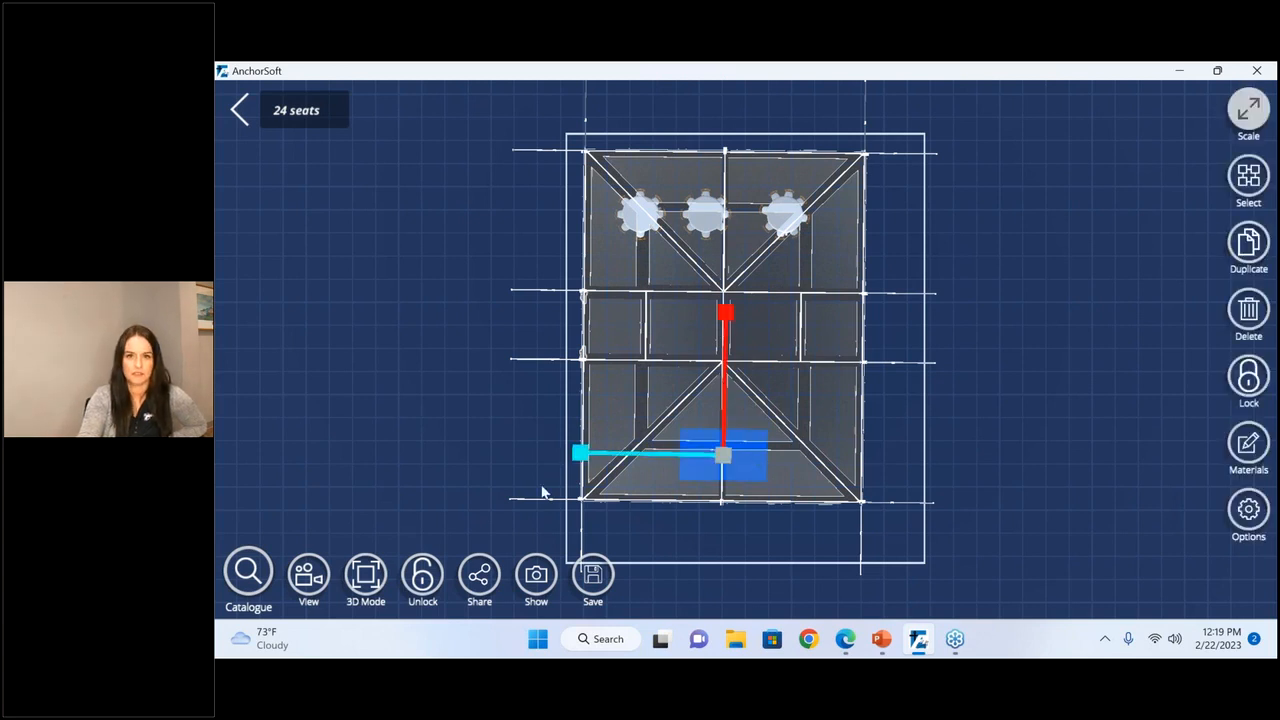
# - Add a measure tape near the middle of the tent and deselect the stage
pyautogui.click(245, 576)
pyautogui.click(495, 505)
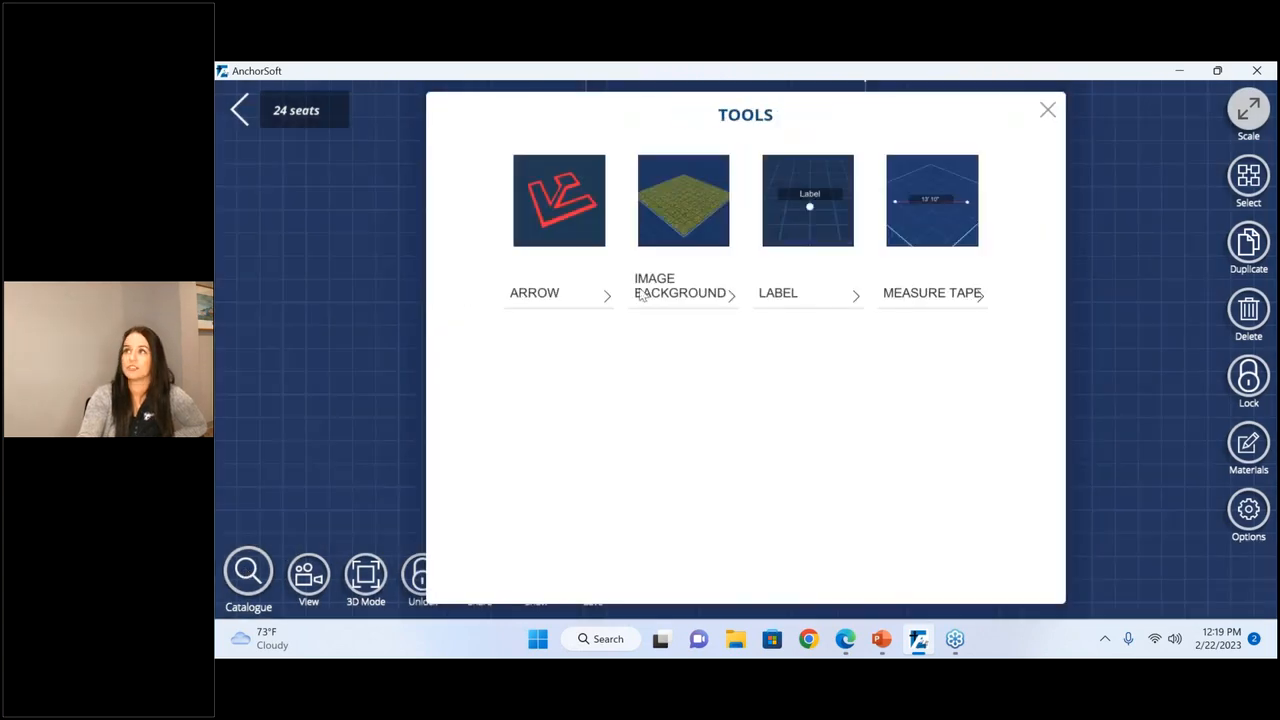
pyautogui.click(897, 249)
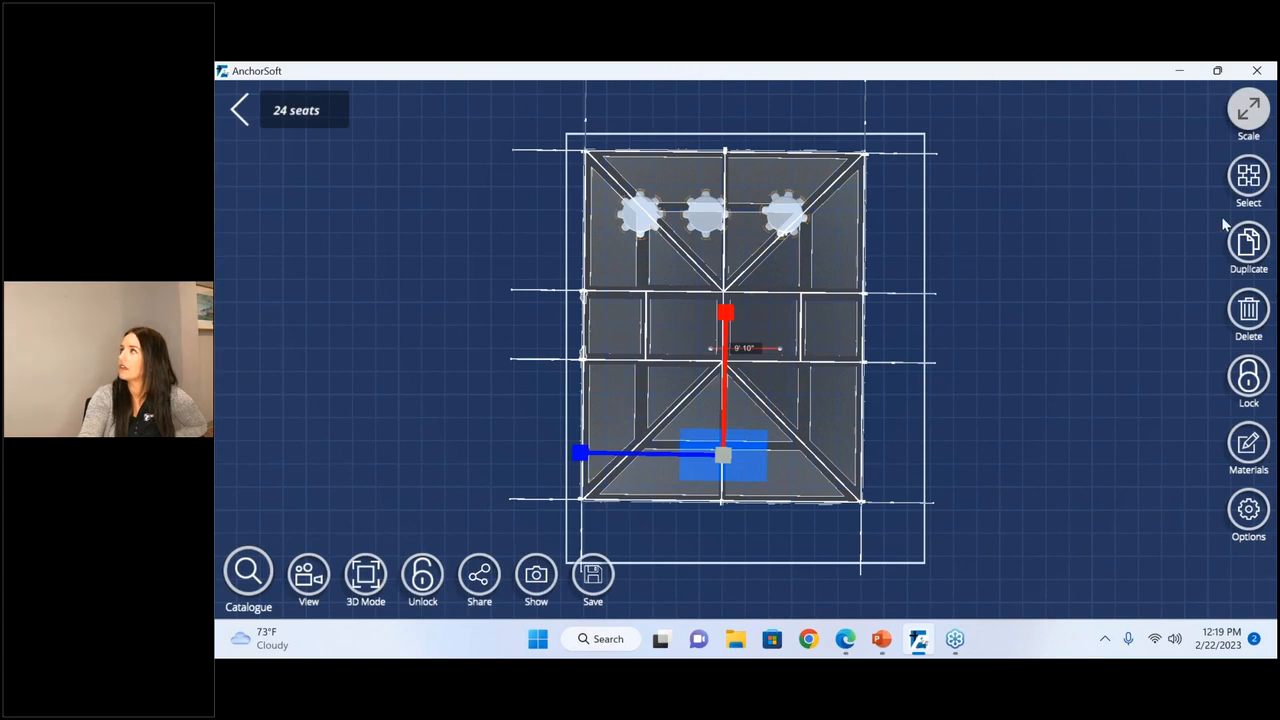
pyautogui.click(745, 428)
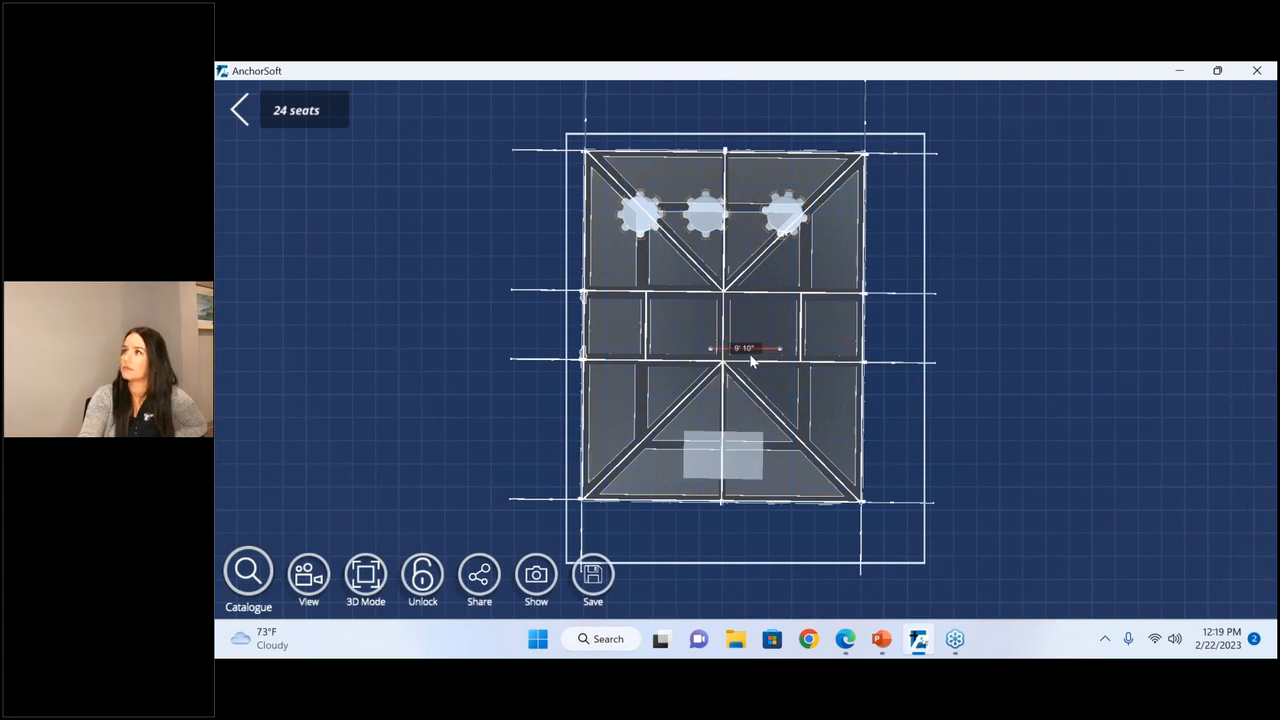
# - Measure the stage's width by moving the tape's right and left endpoints to the stage's upper corners
pyautogui.click(780, 352)
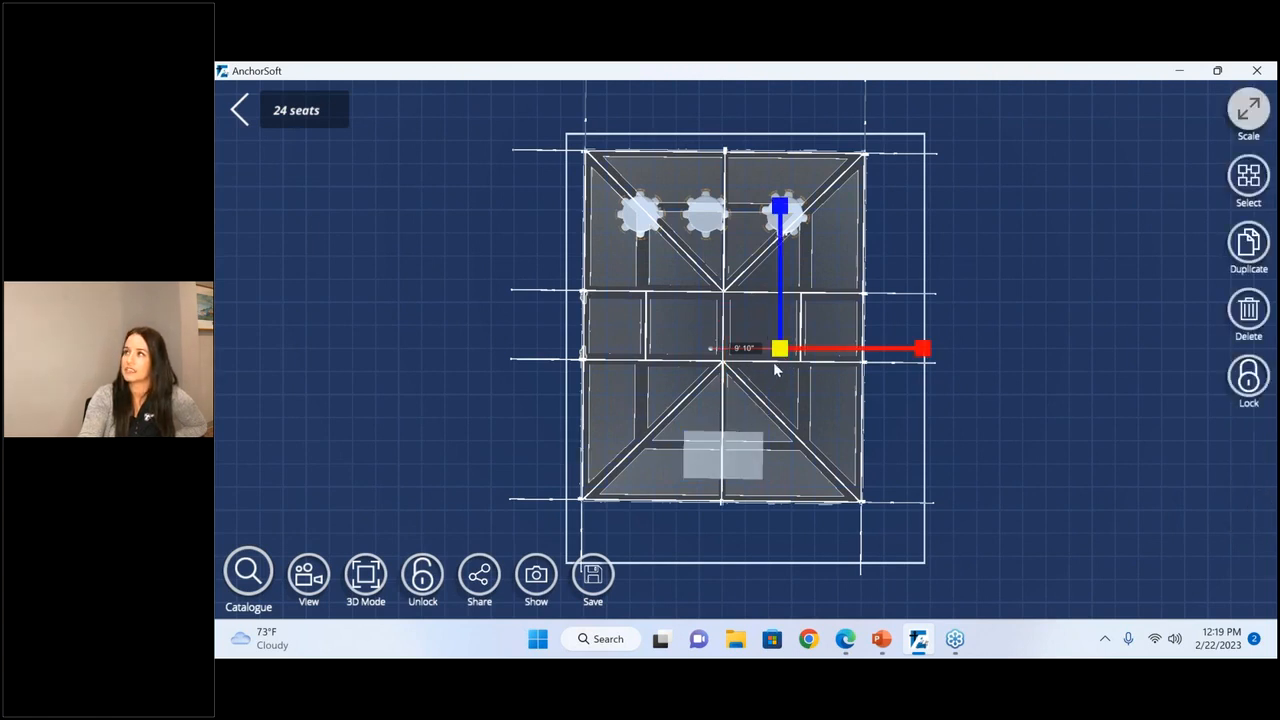
pyautogui.click(1238, 100)
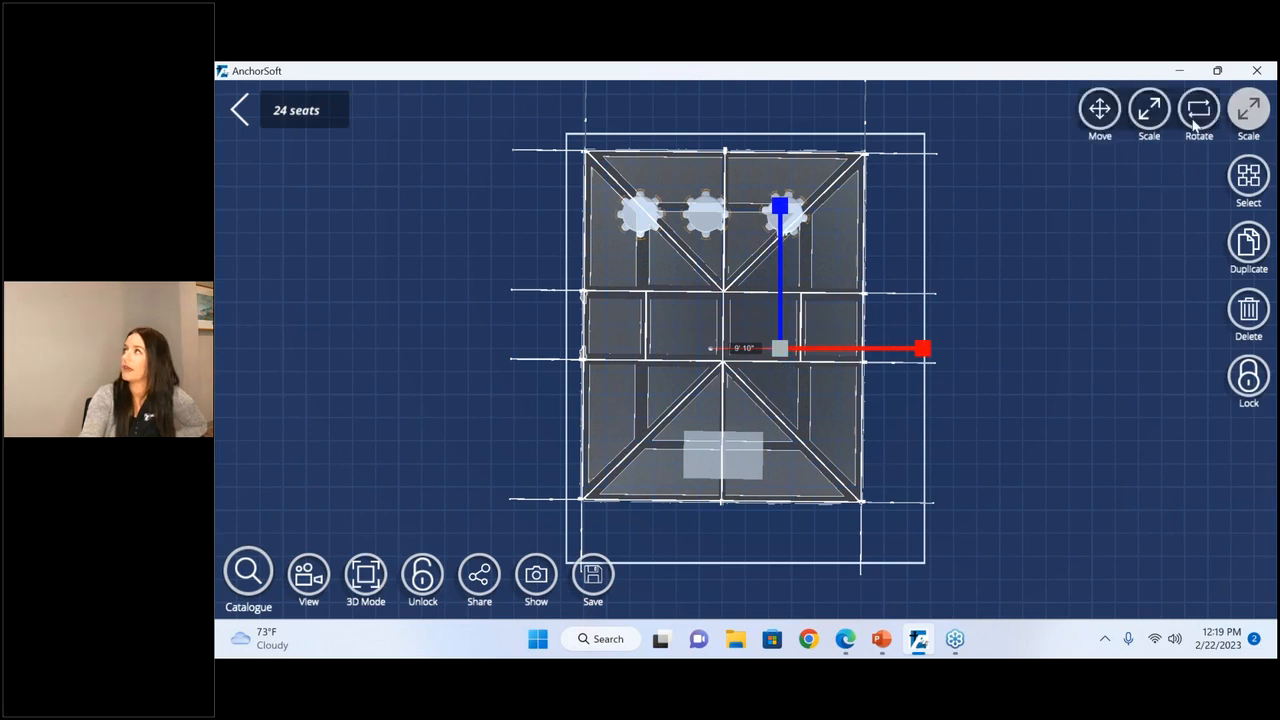
pyautogui.click(1090, 111)
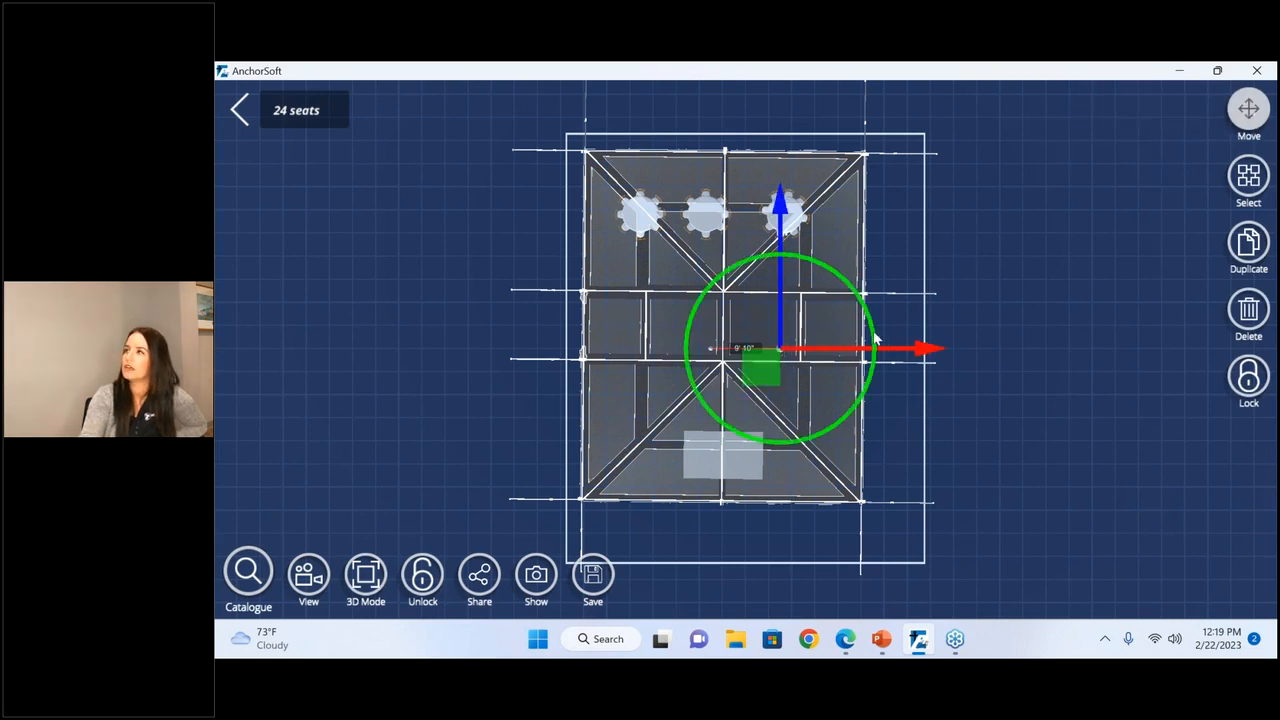
pyautogui.moveTo(769, 374); pyautogui.dragTo(749, 452)
pyautogui.click(1049, 386)
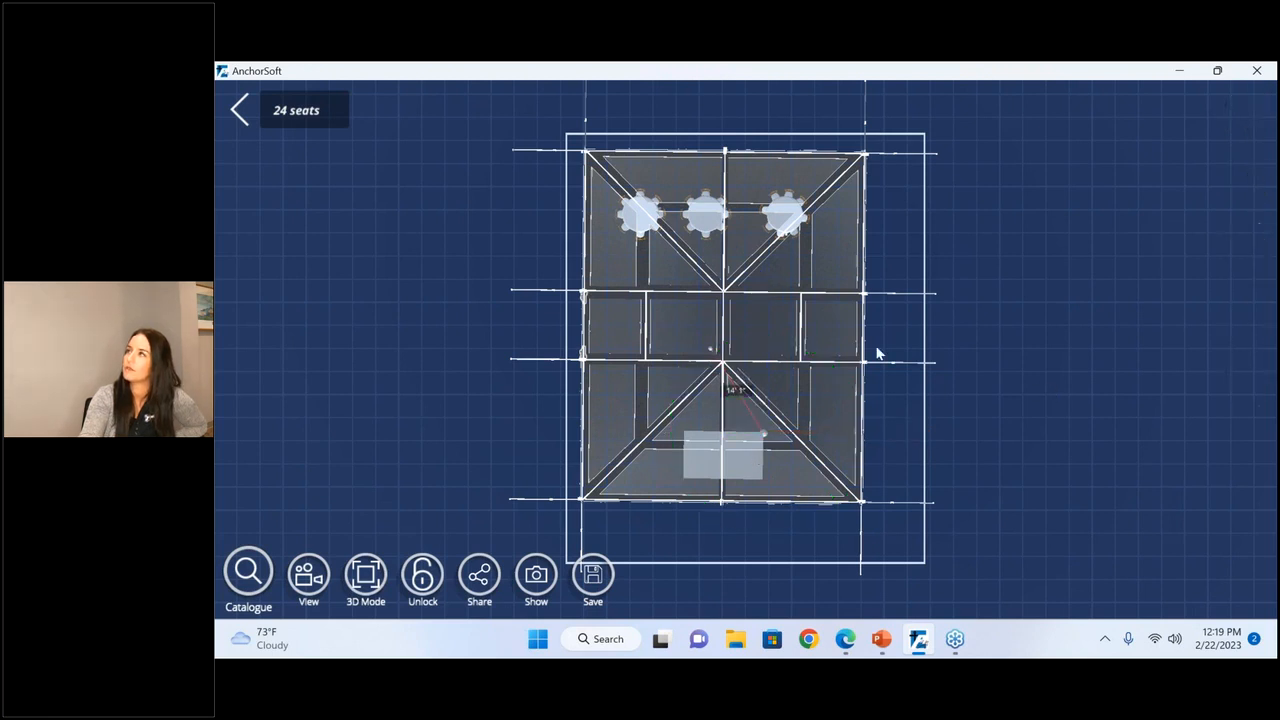
pyautogui.click(712, 352)
pyautogui.moveTo(709, 350); pyautogui.dragTo(686, 438)
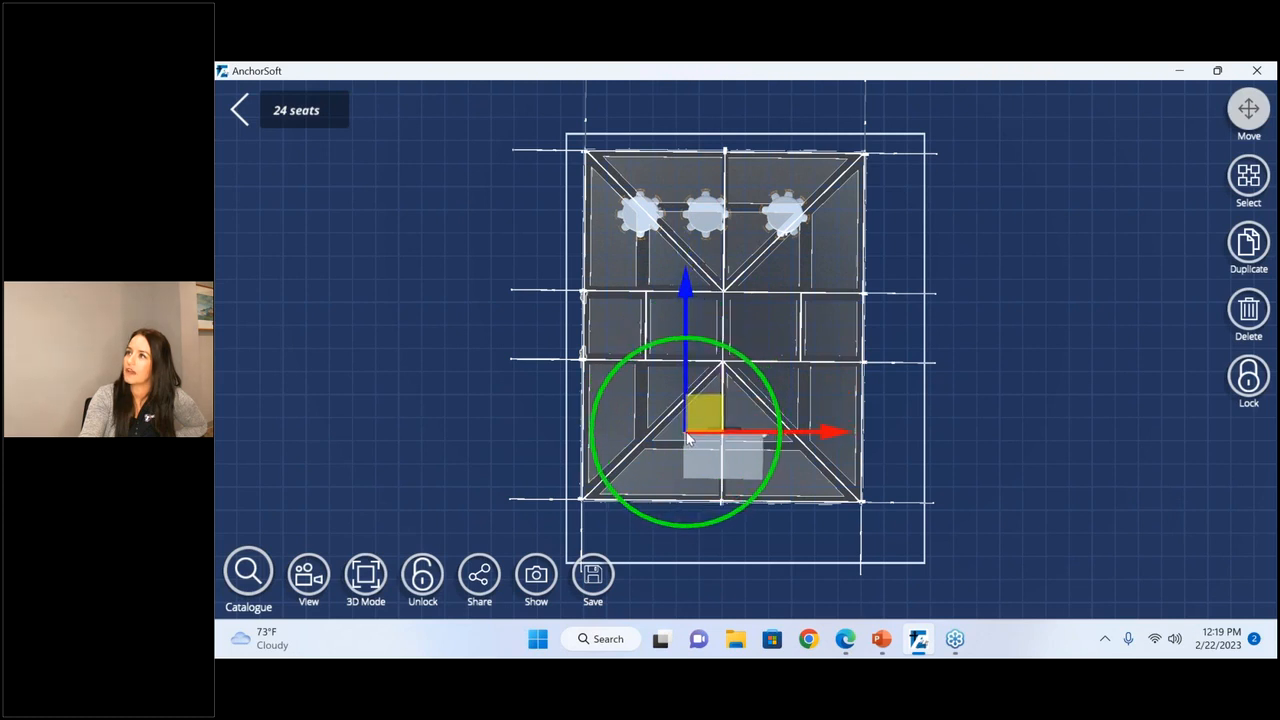
pyautogui.click(1008, 465)
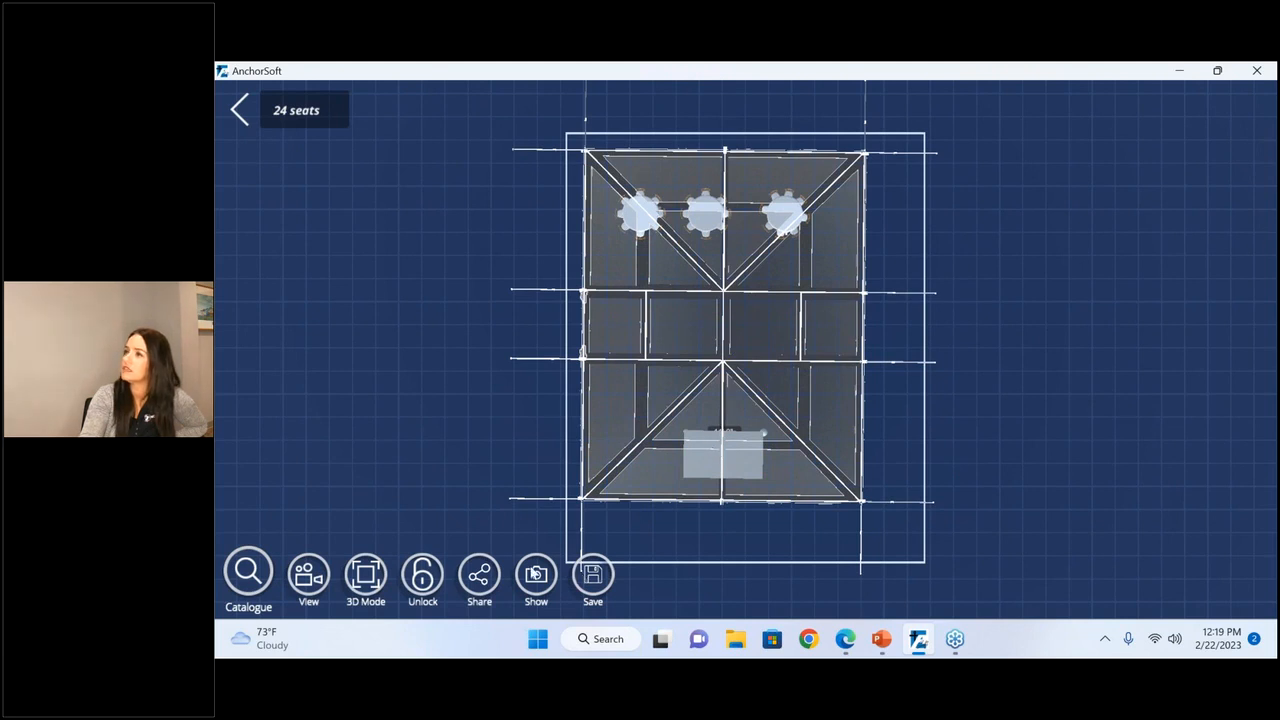
# - Lock the tent in place and move the stage slightly down, clear of the measure tape
pyautogui.click(793, 285)
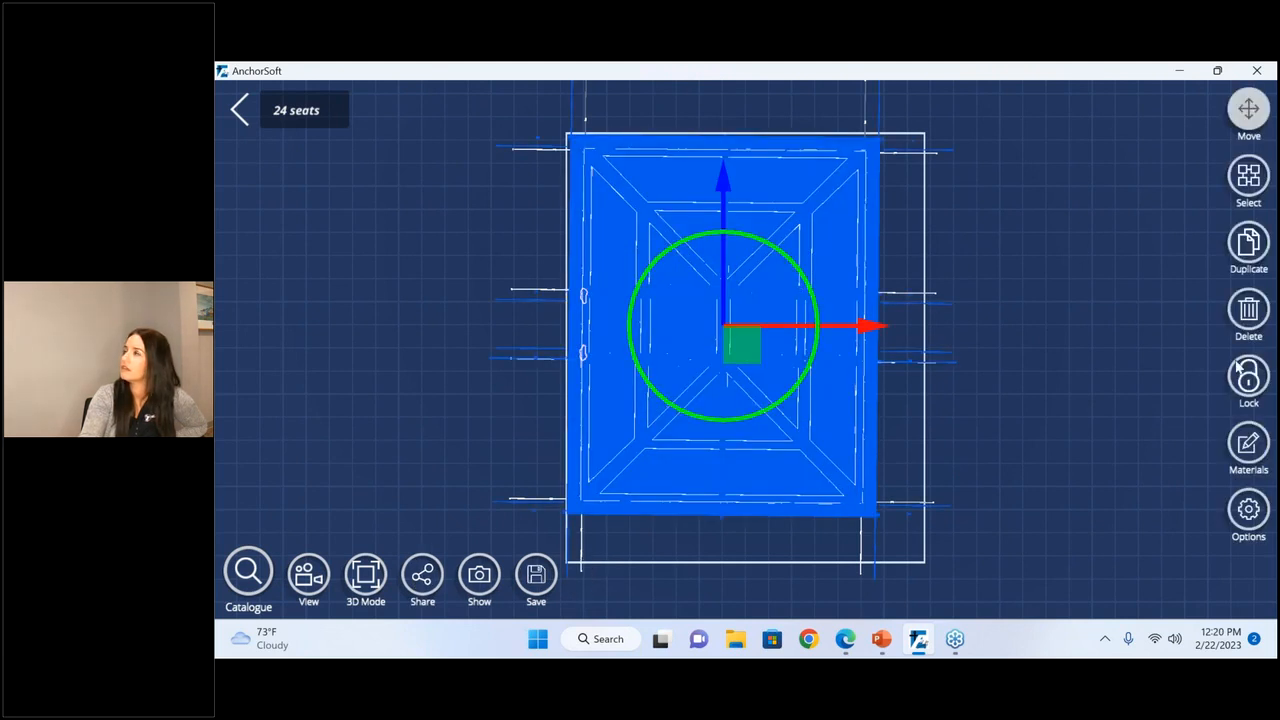
pyautogui.click(1240, 385)
pyautogui.click(716, 474)
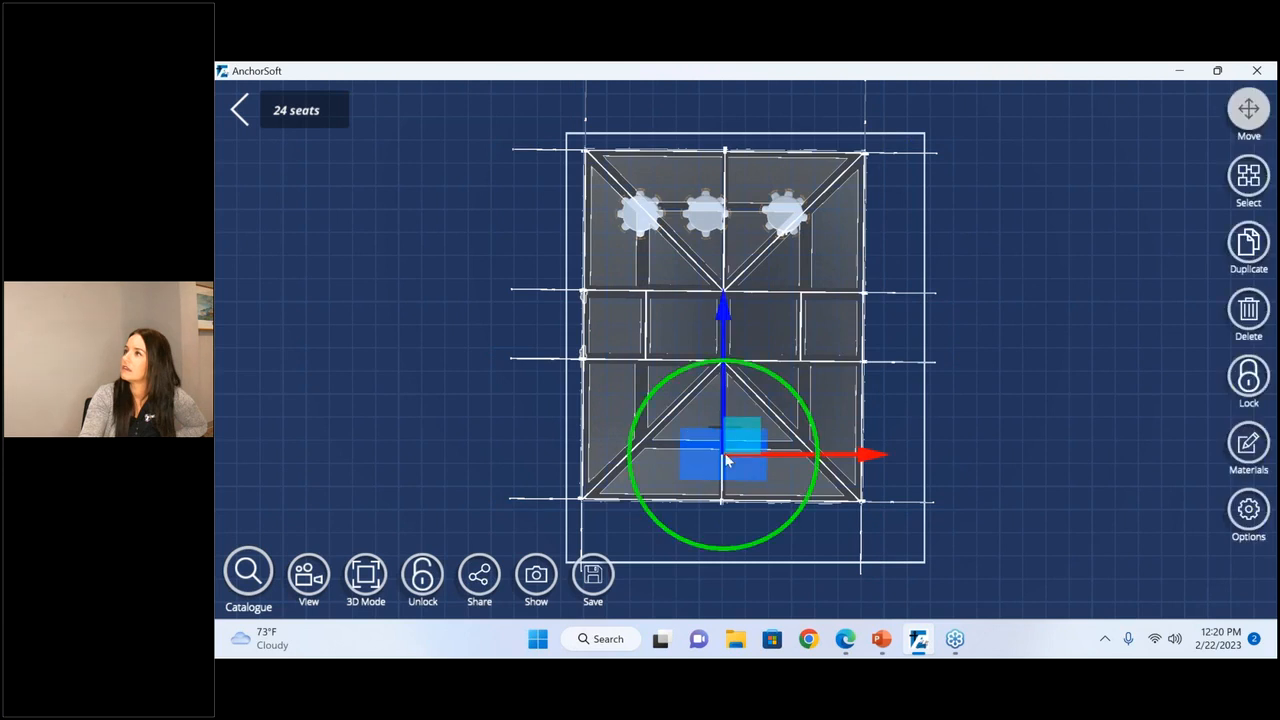
pyautogui.click(974, 437)
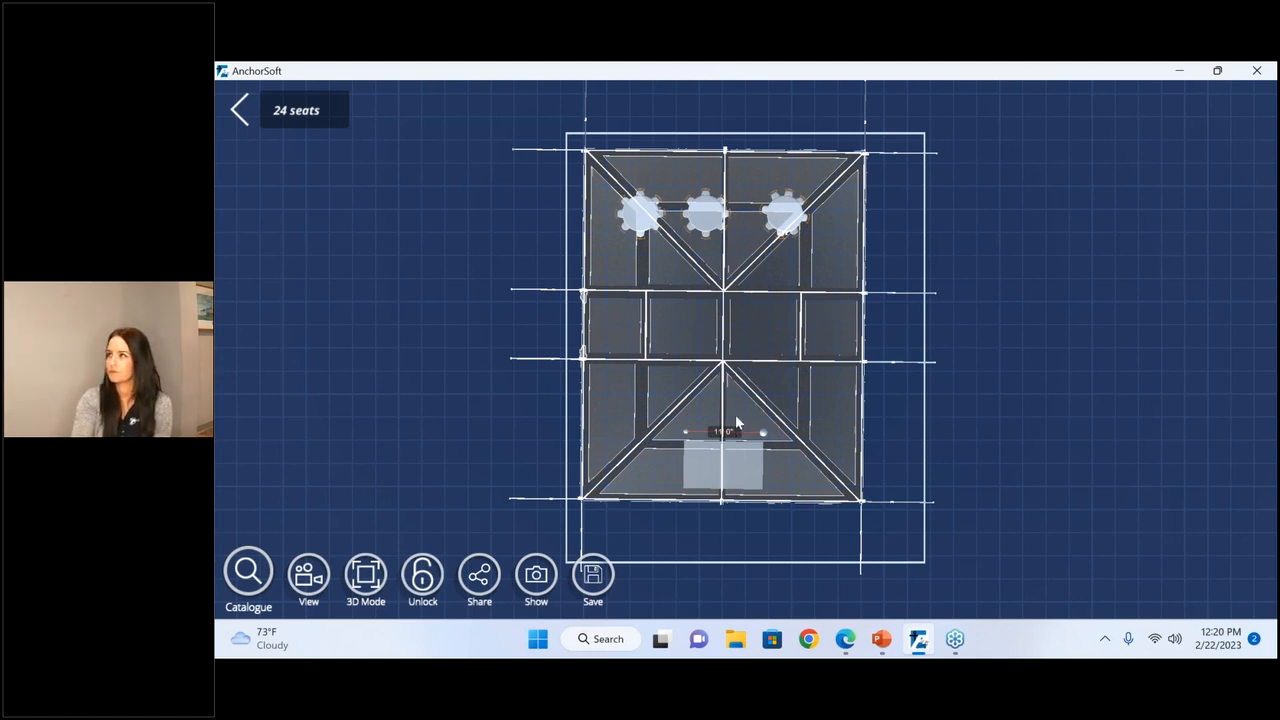
# - Delete the measure tape above the stage and select the stage
pyautogui.click(681, 435)
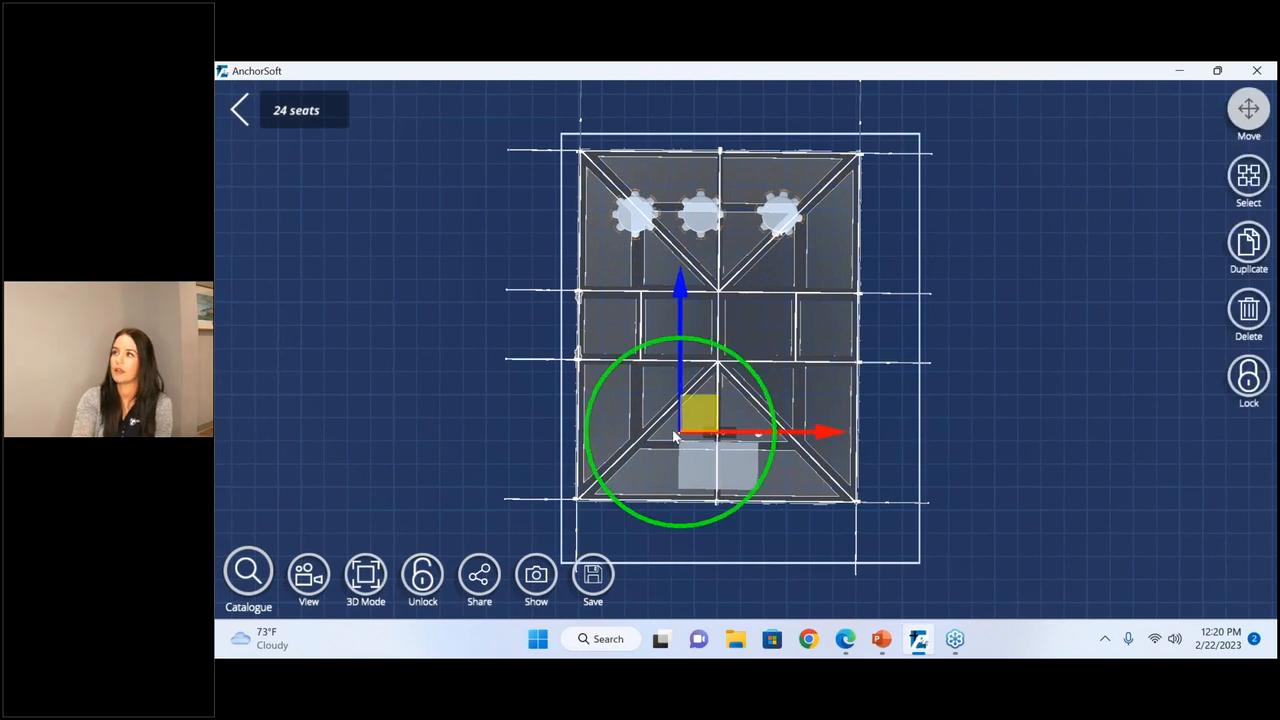
pyautogui.moveTo(668, 435); pyautogui.dragTo(658, 436)
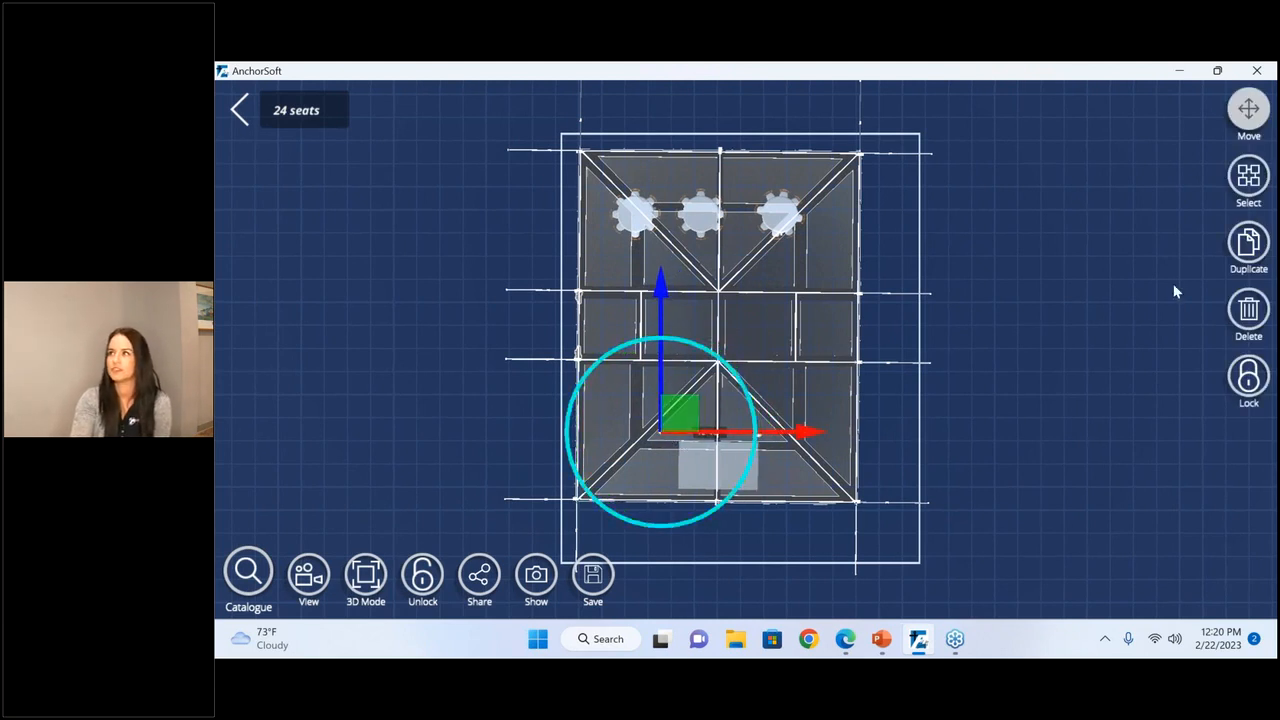
pyautogui.click(1246, 312)
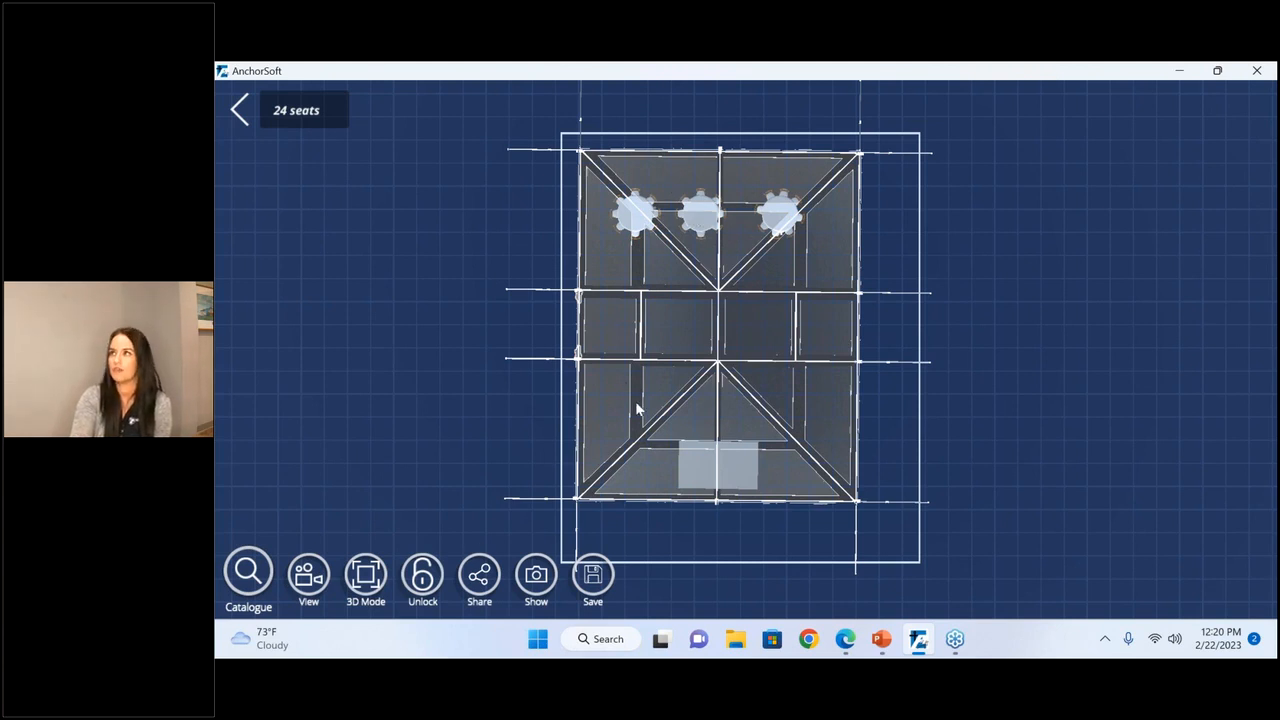
pyautogui.click(693, 462)
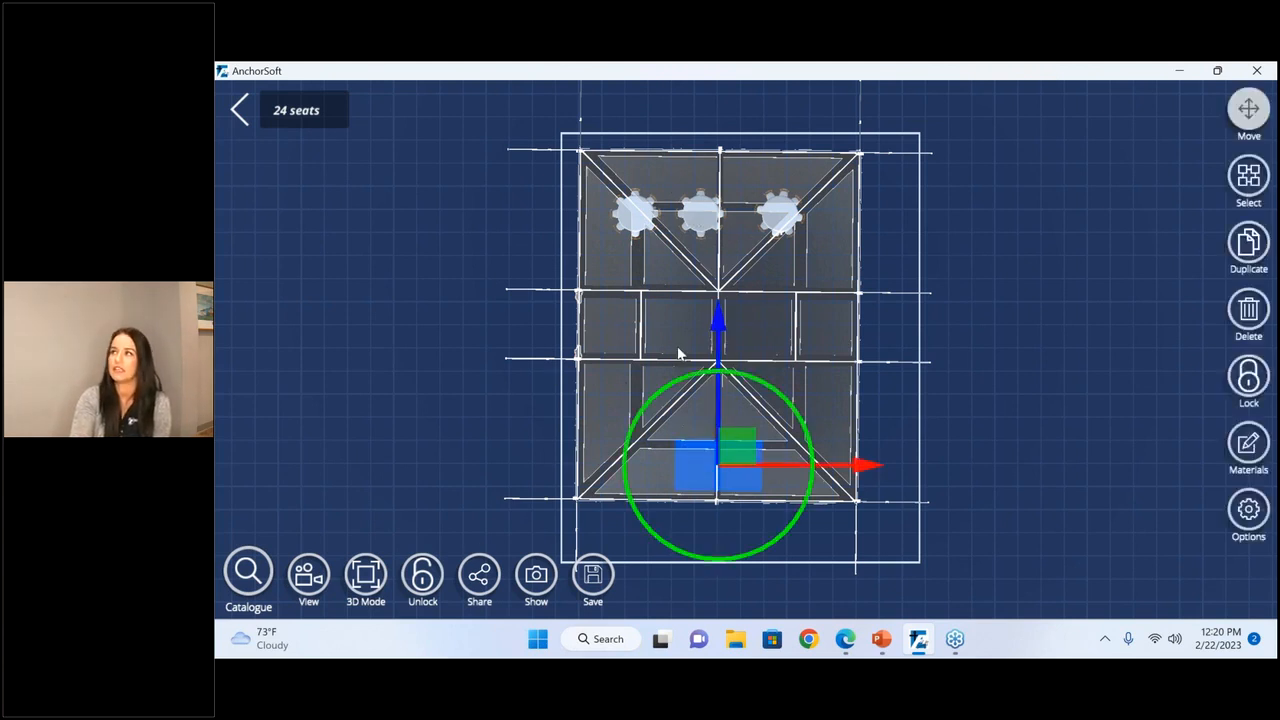
# - Deselect the stage and save a screenshot of the tent in perspective, seen from above the stage end
pyautogui.click(945, 366)
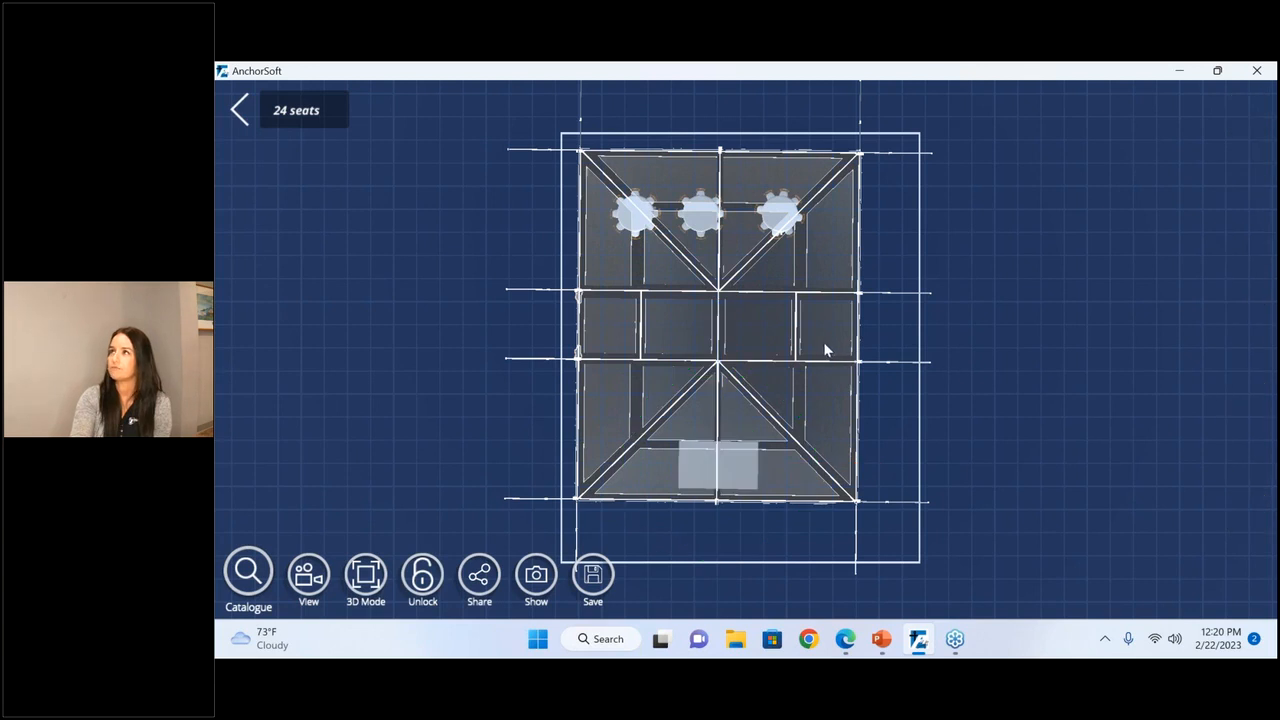
pyautogui.click(305, 578)
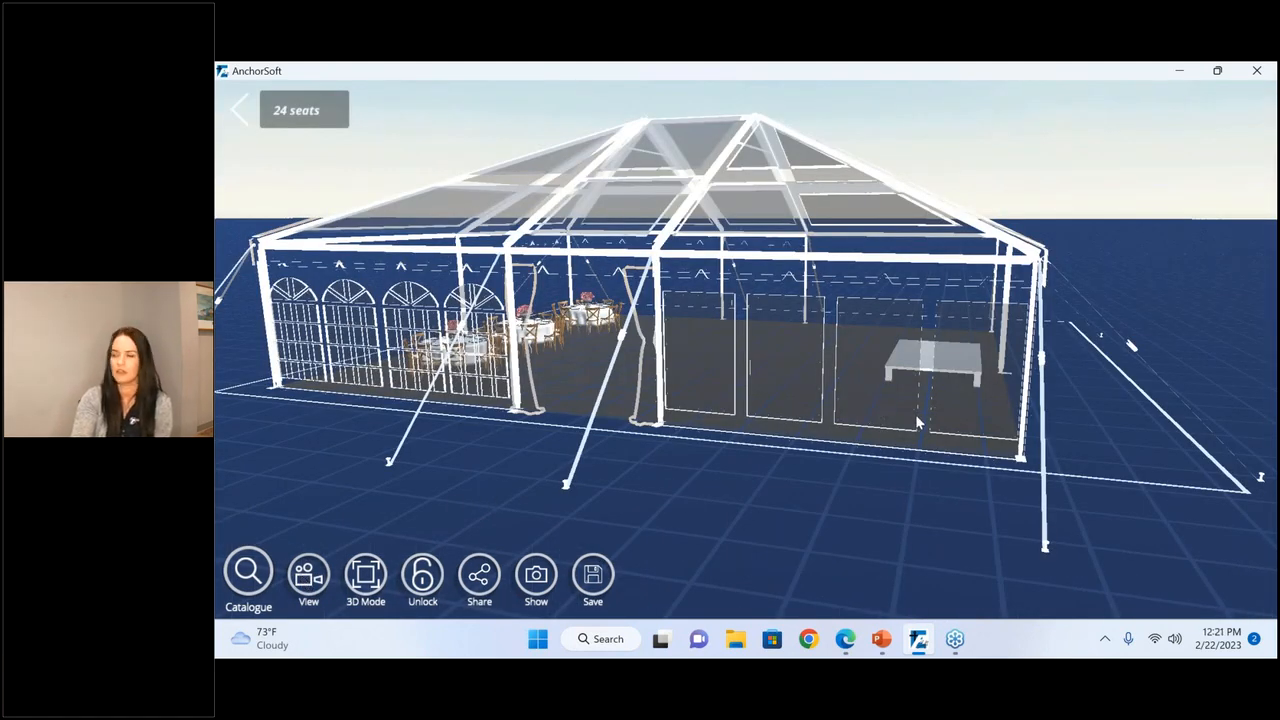
pyautogui.moveTo(884, 411); pyautogui.dragTo(813, 410)
pyautogui.moveTo(999, 427); pyautogui.dragTo(641, 312)
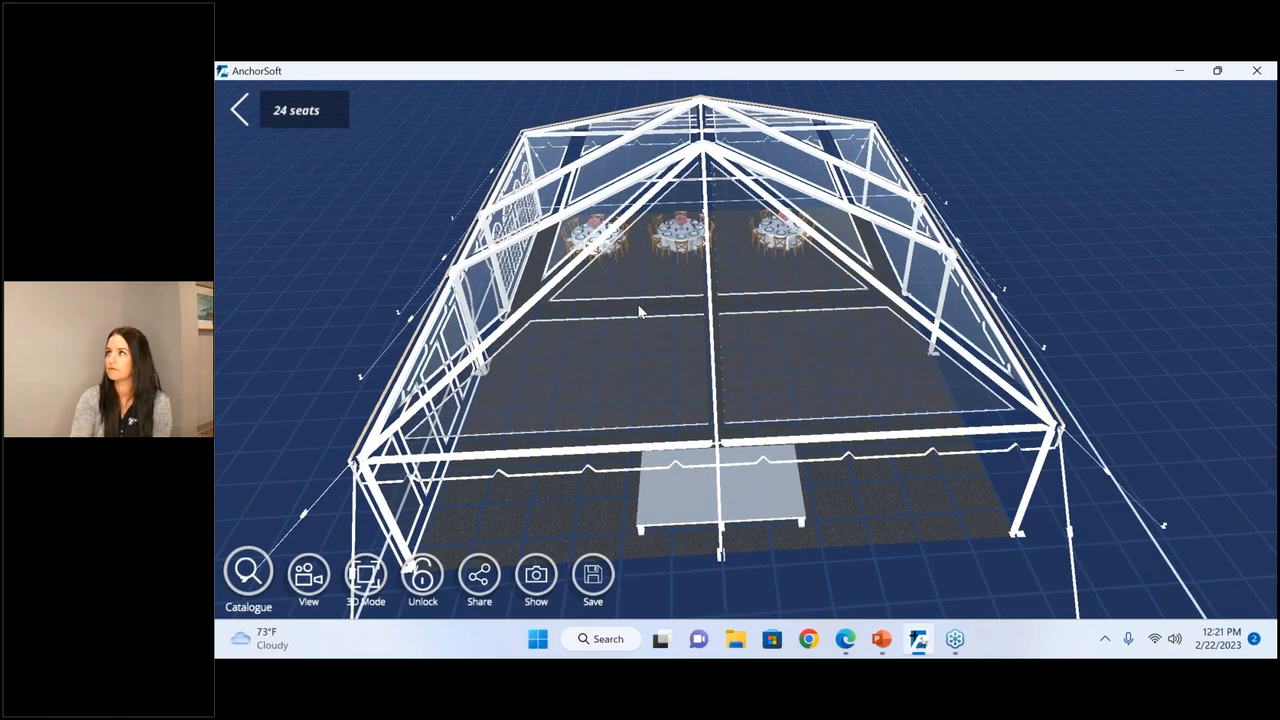
pyautogui.click(536, 588)
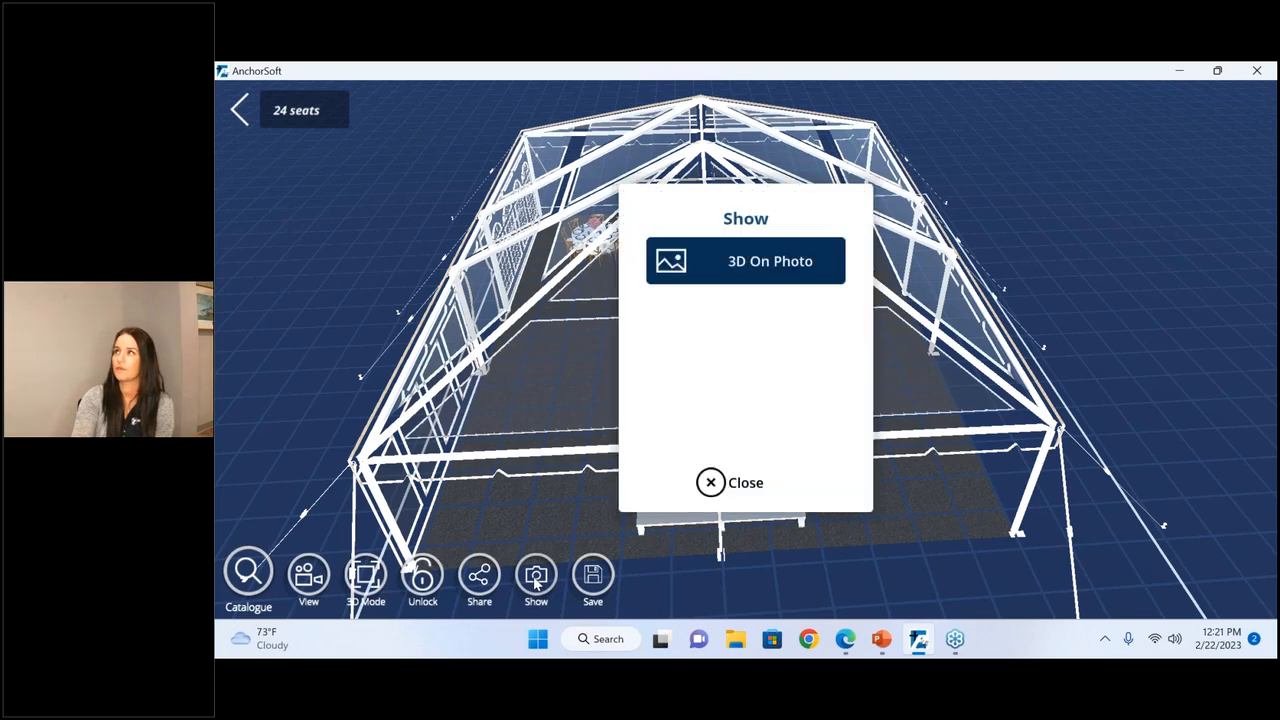
pyautogui.click(758, 488)
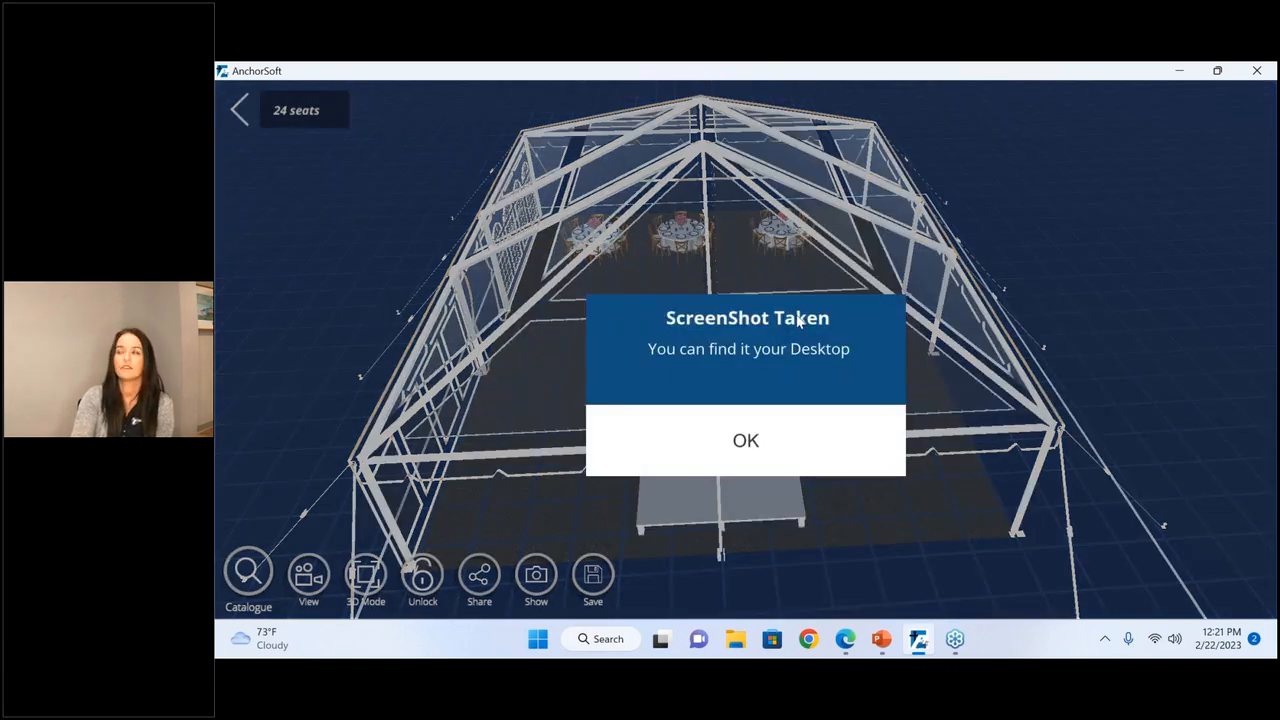
pyautogui.click(757, 450)
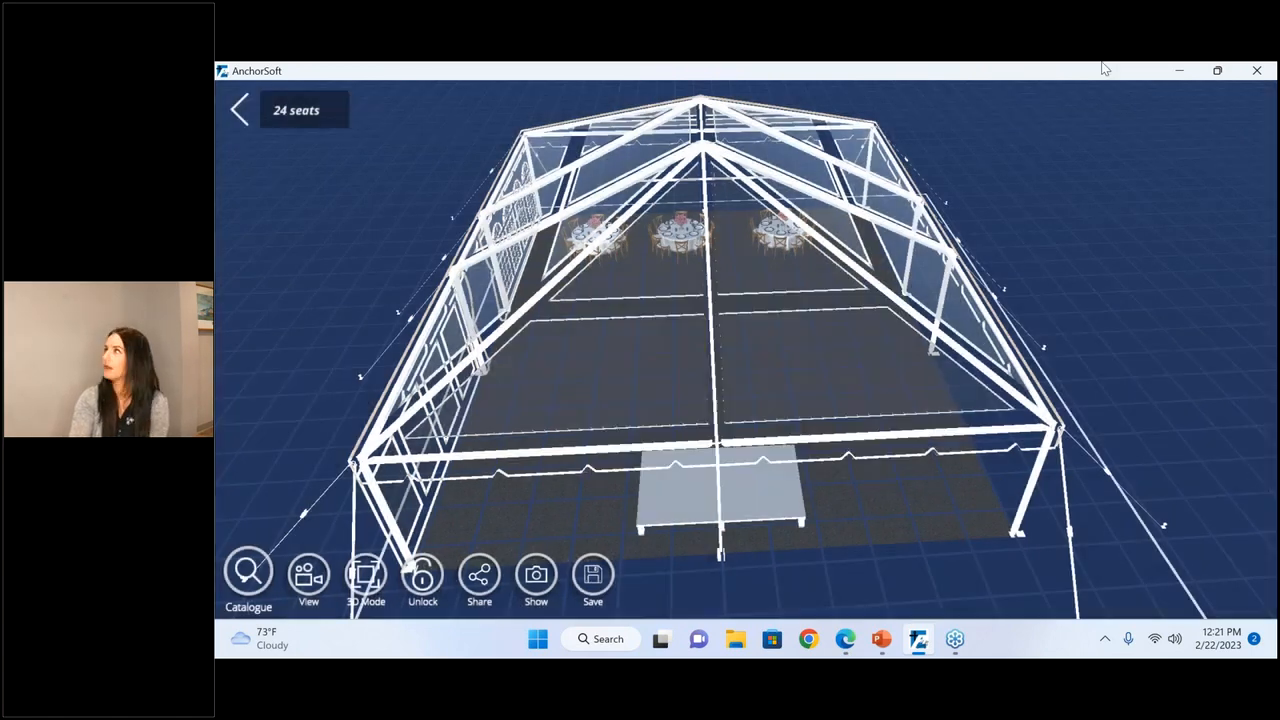
# - Minimise the open windows to check the saved screenshot from the desktop, close it and return to AnchorSoft
pyautogui.click(1178, 72)
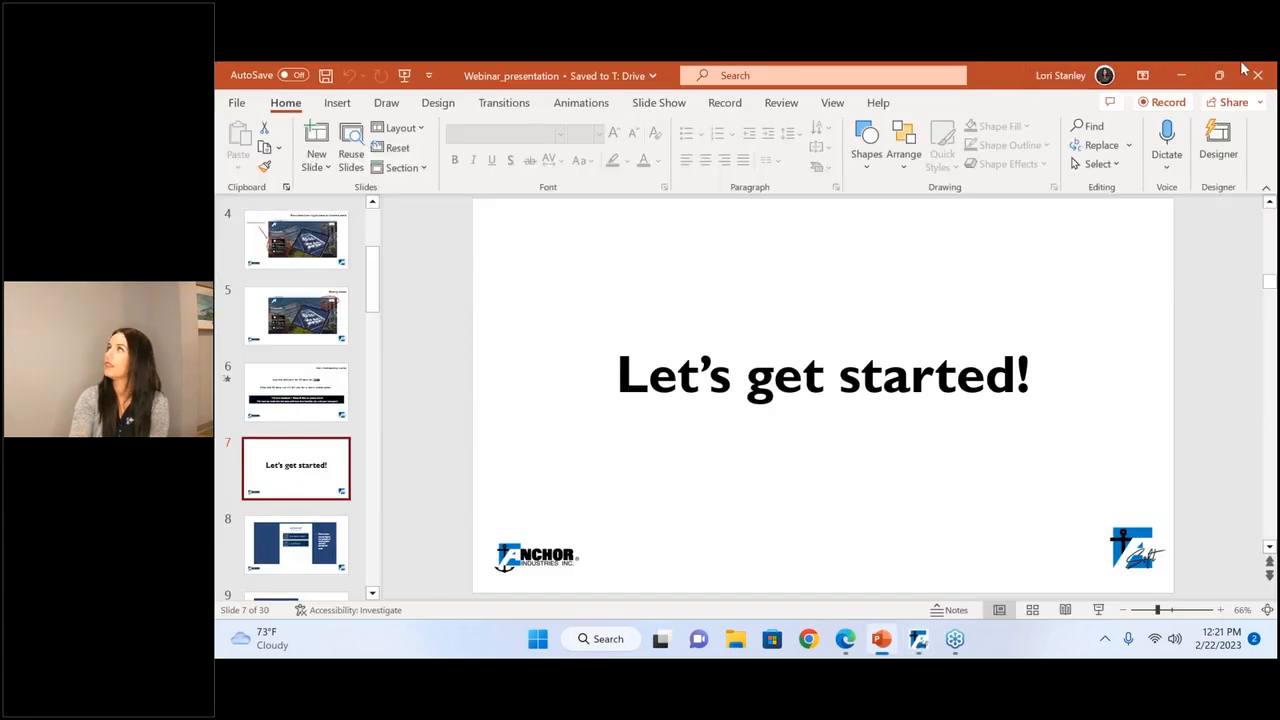
pyautogui.click(1170, 62)
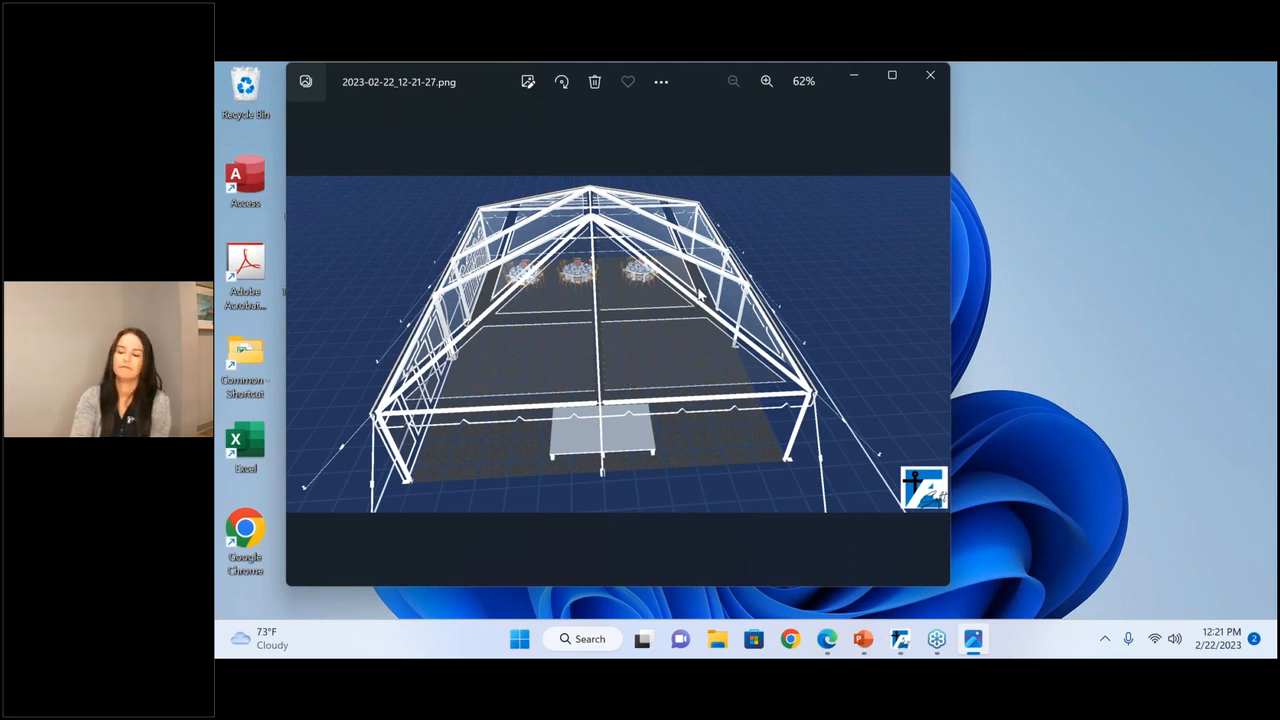
pyautogui.click(931, 76)
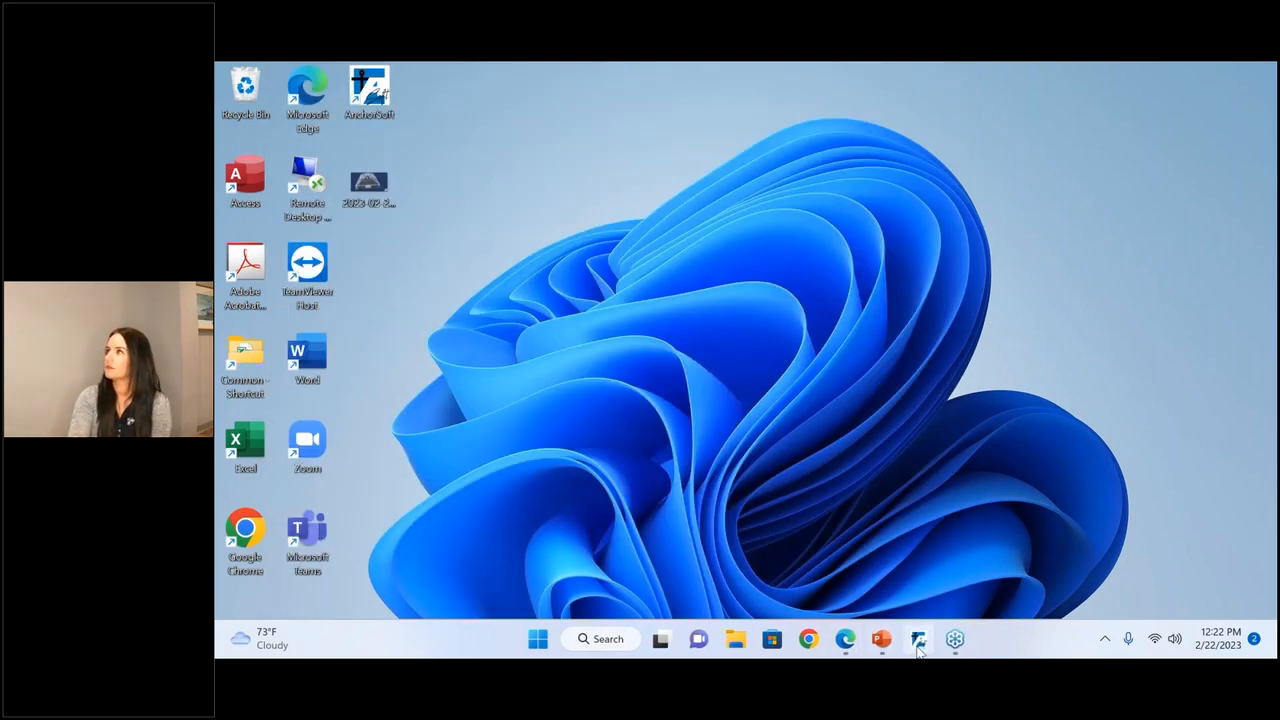
pyautogui.click(918, 643)
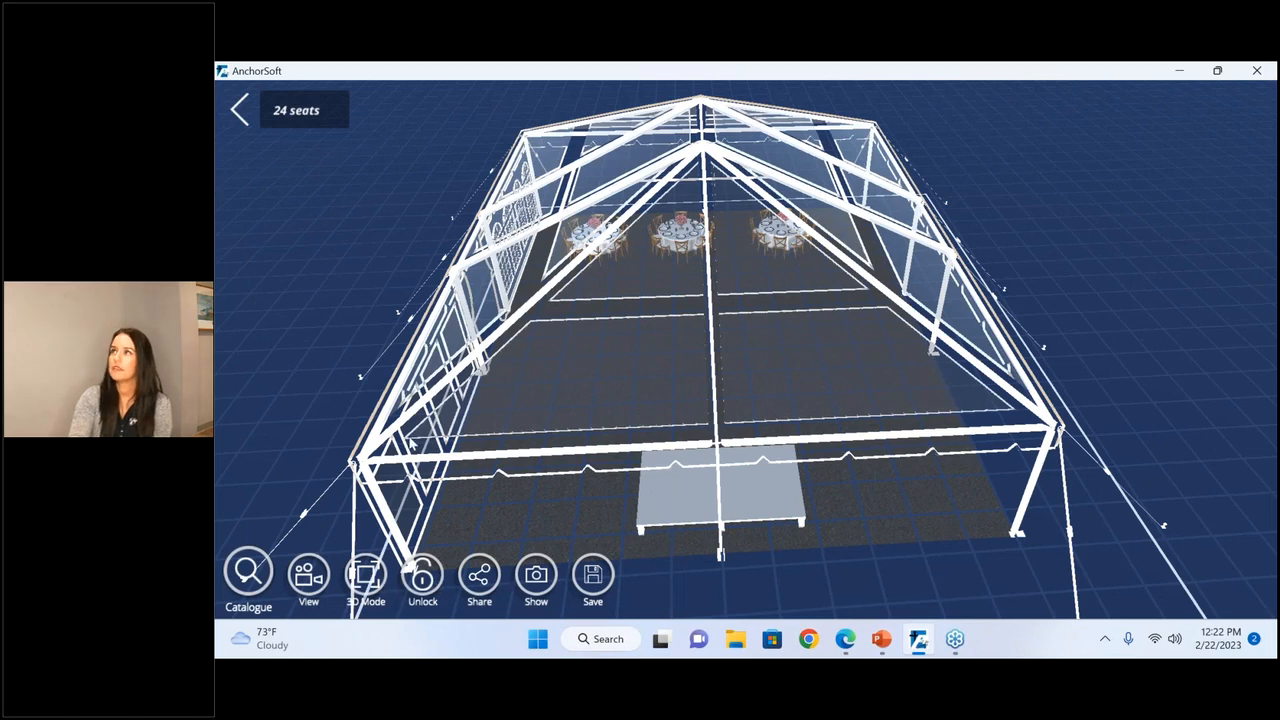
# - Switch the layout to the rendered 3D mode and inspect the tent from the stage end up close to the round tables
pyautogui.click(368, 578)
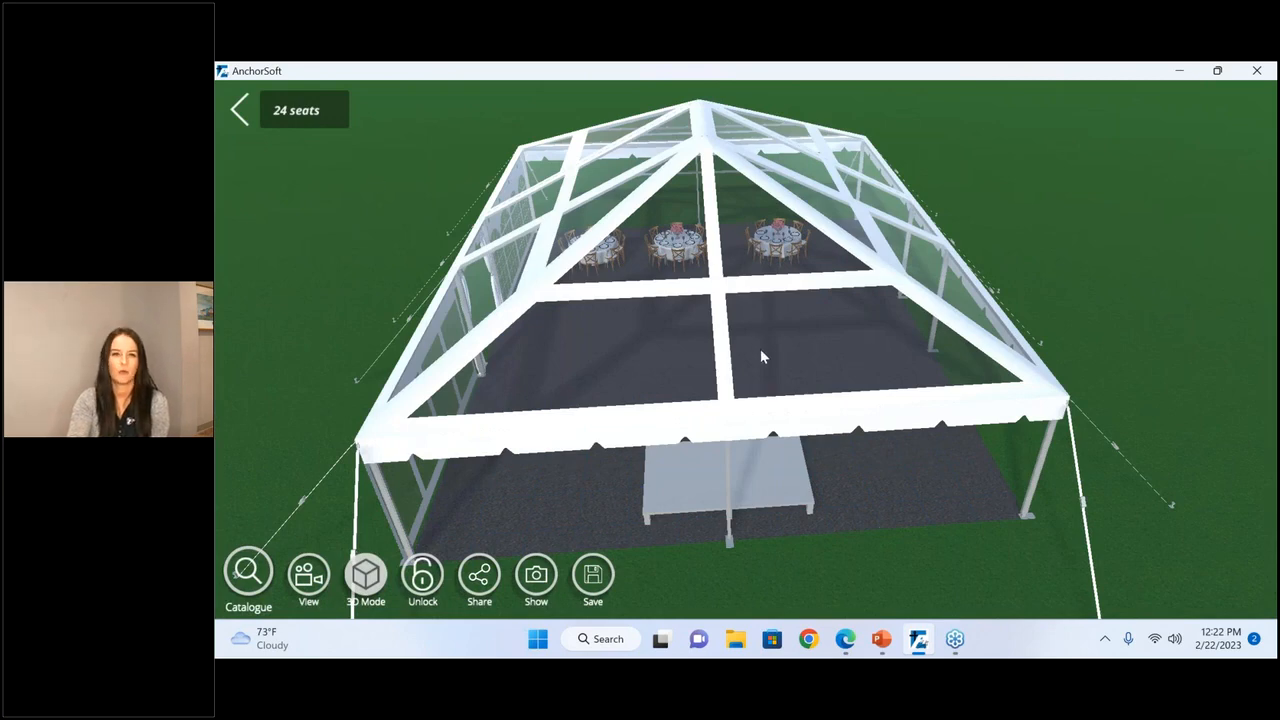
pyautogui.moveTo(742, 403); pyautogui.dragTo(763, 282)
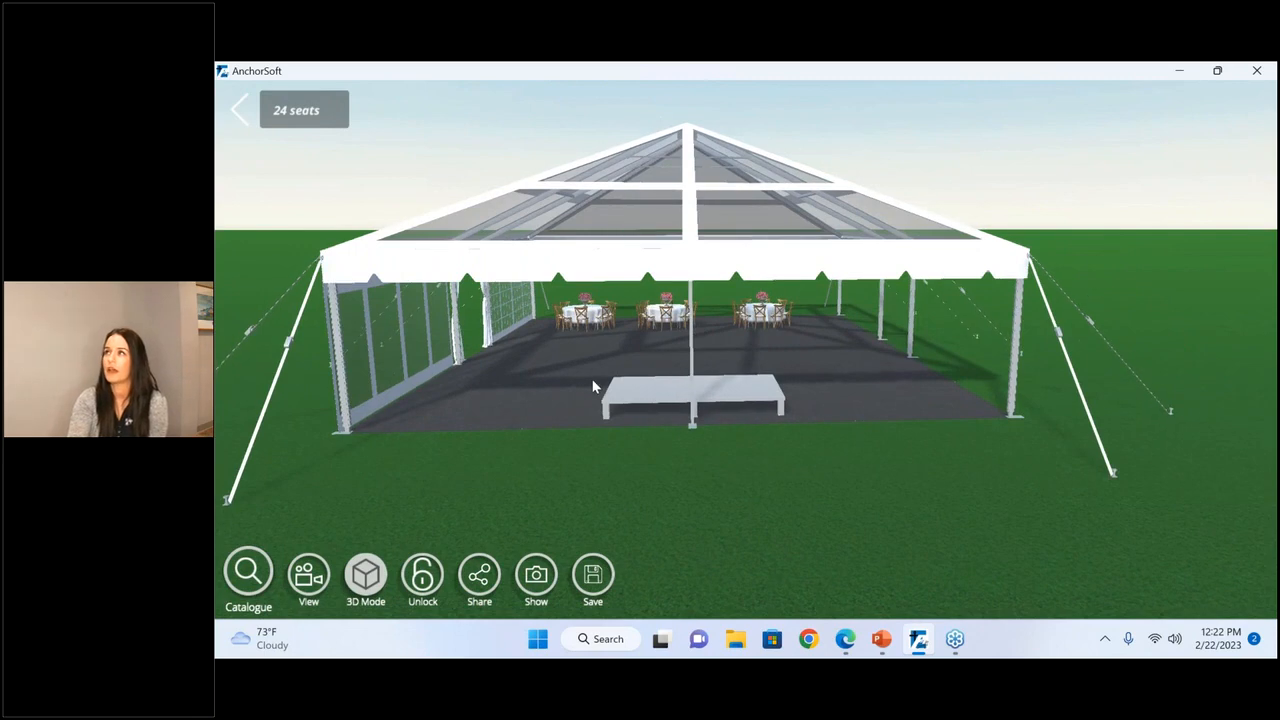
pyautogui.scroll(-5, 778, 374)
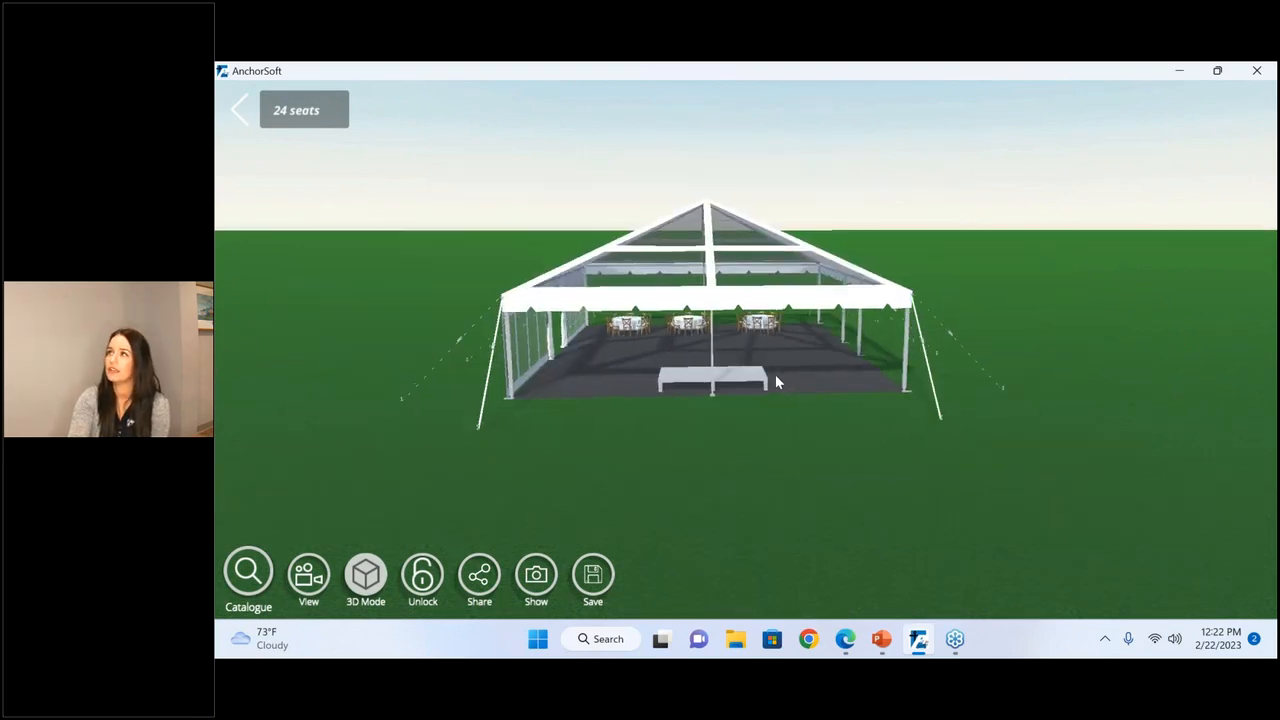
pyautogui.scroll(3, 775, 373)
pyautogui.scroll(5, 775, 375)
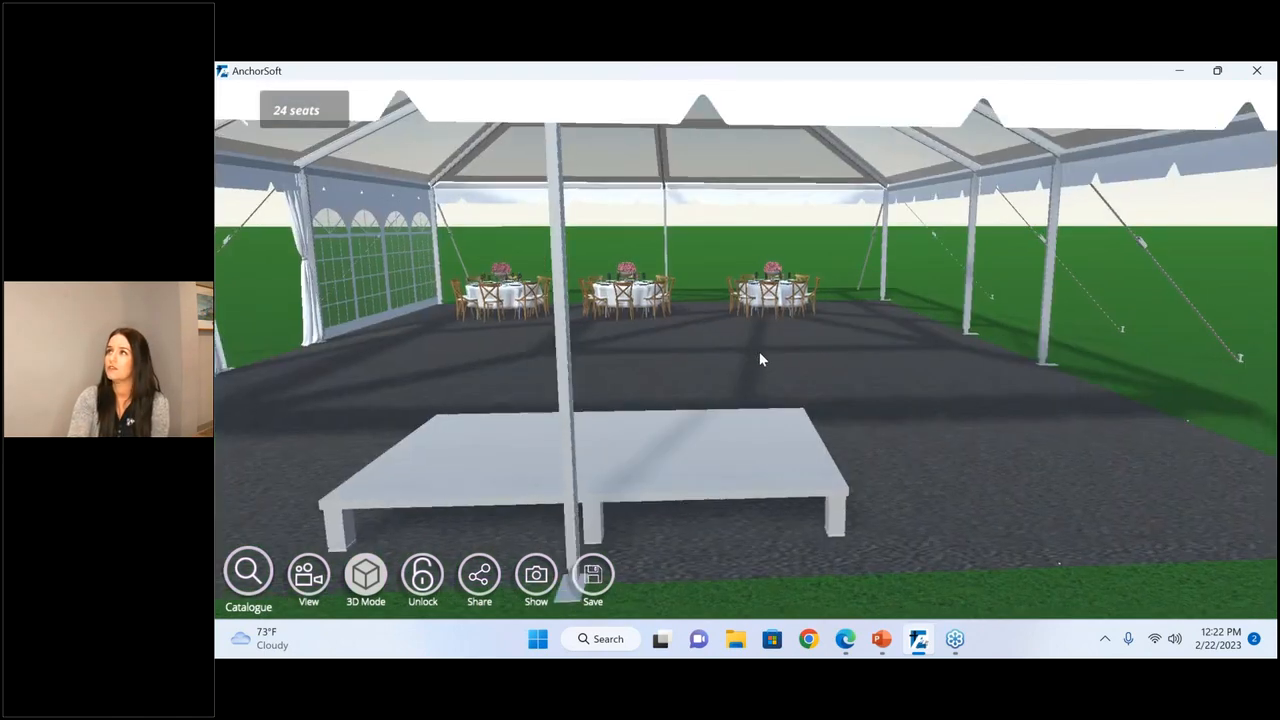
pyautogui.scroll(5, 768, 370)
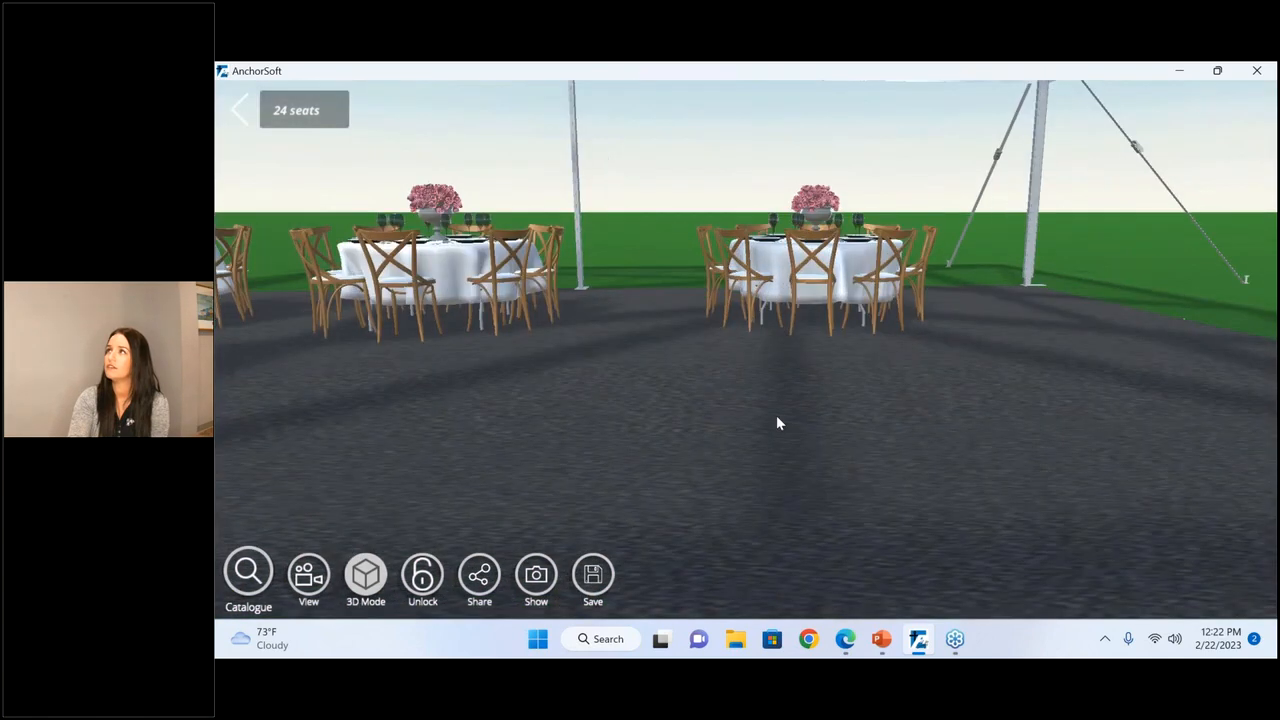
pyautogui.moveTo(755, 455); pyautogui.dragTo(805, 587)
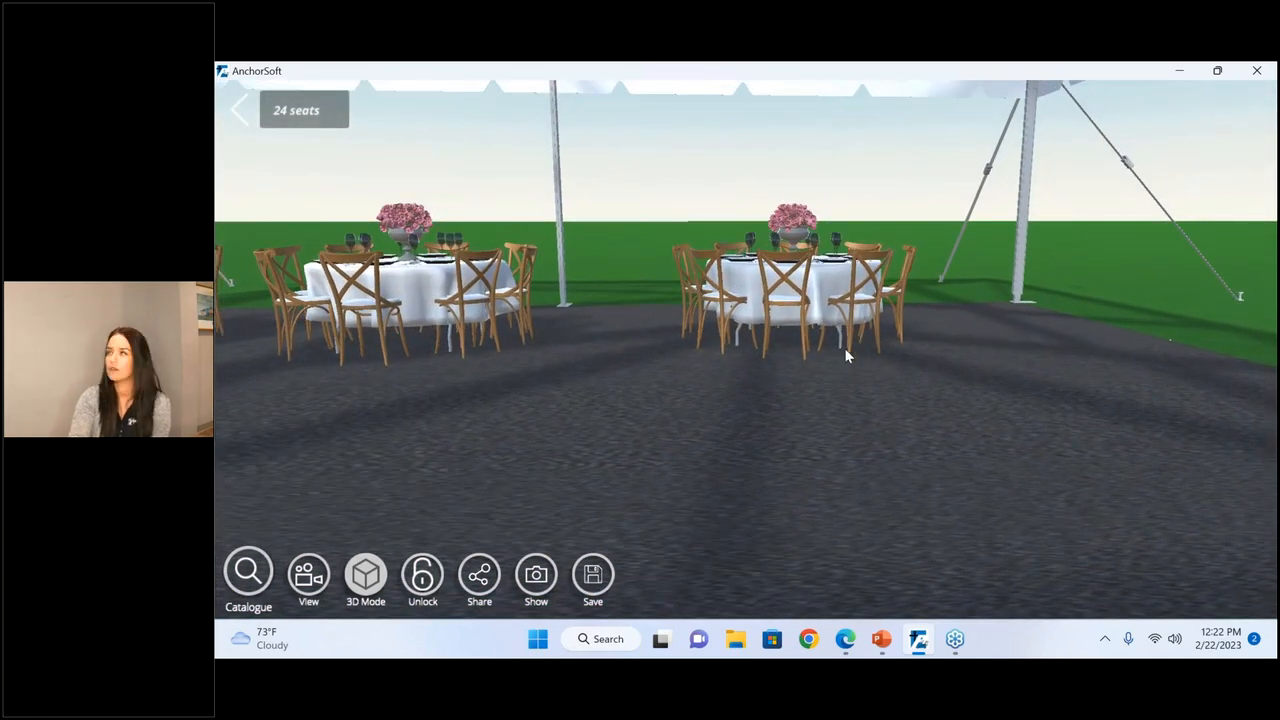
# - Return to the blueprint top view and show the tent as 3D On Photo, cancelling the background image selection
pyautogui.click(383, 585)
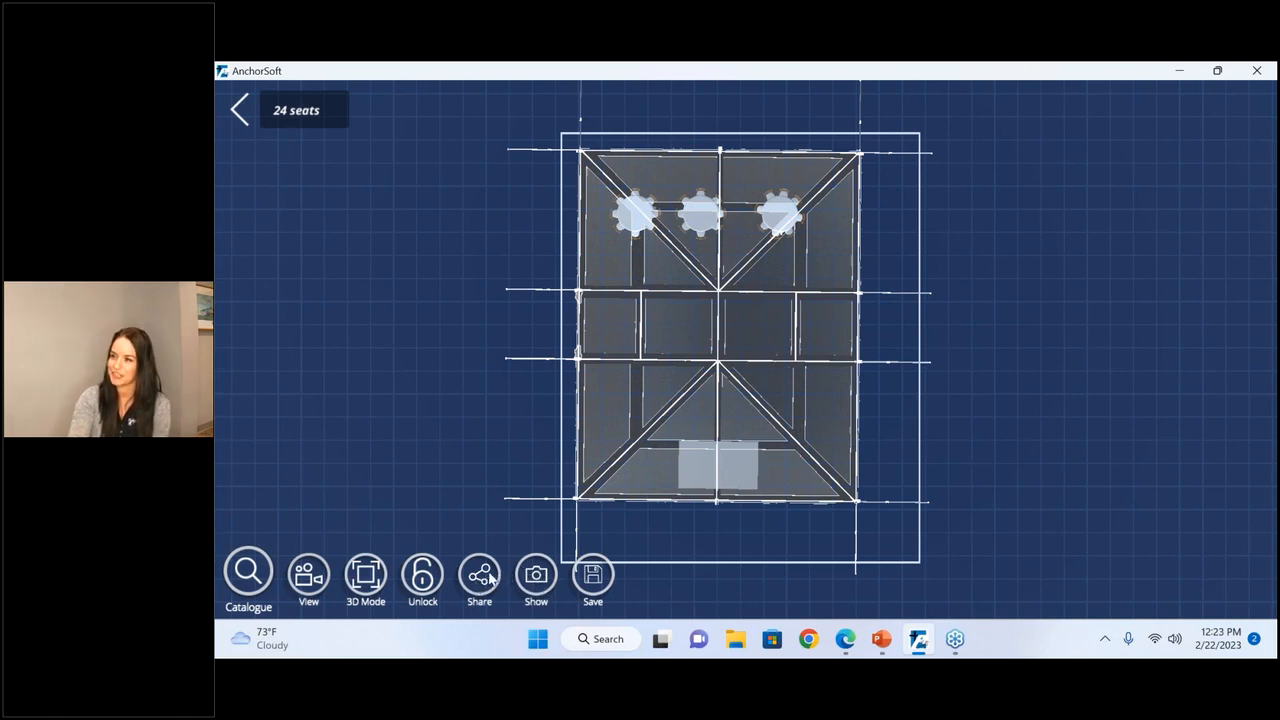
pyautogui.click(535, 585)
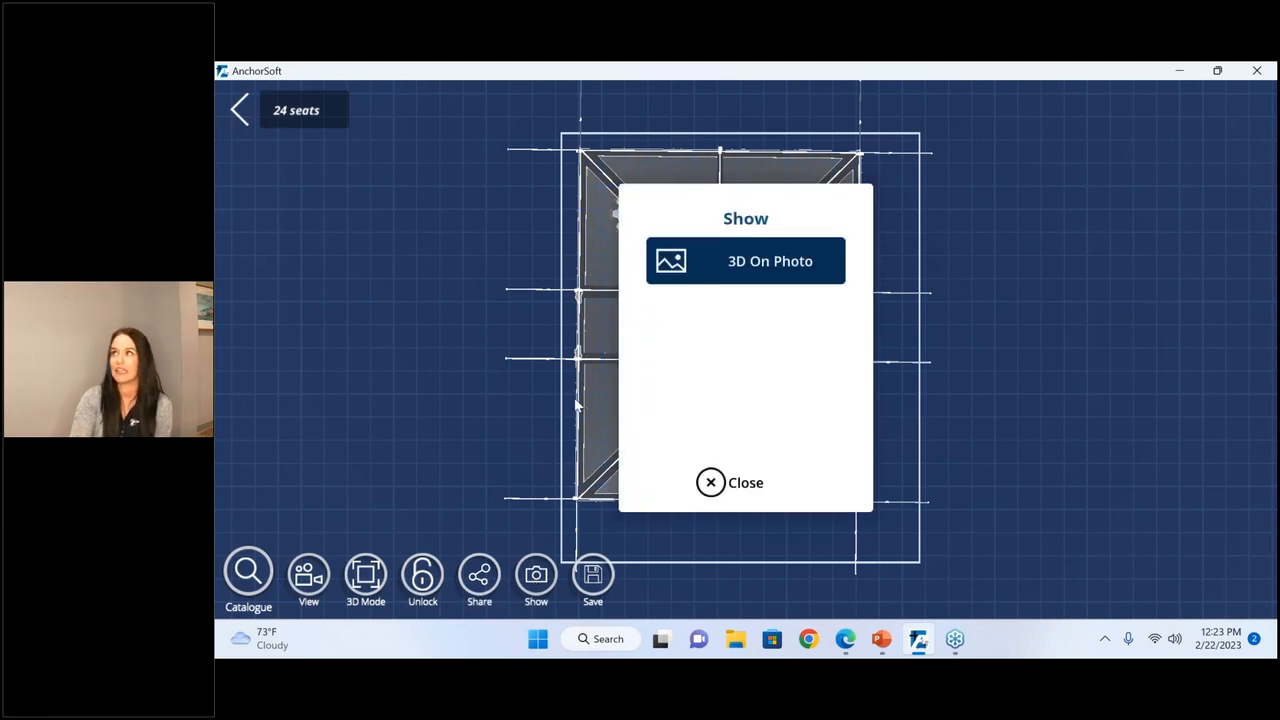
pyautogui.click(720, 276)
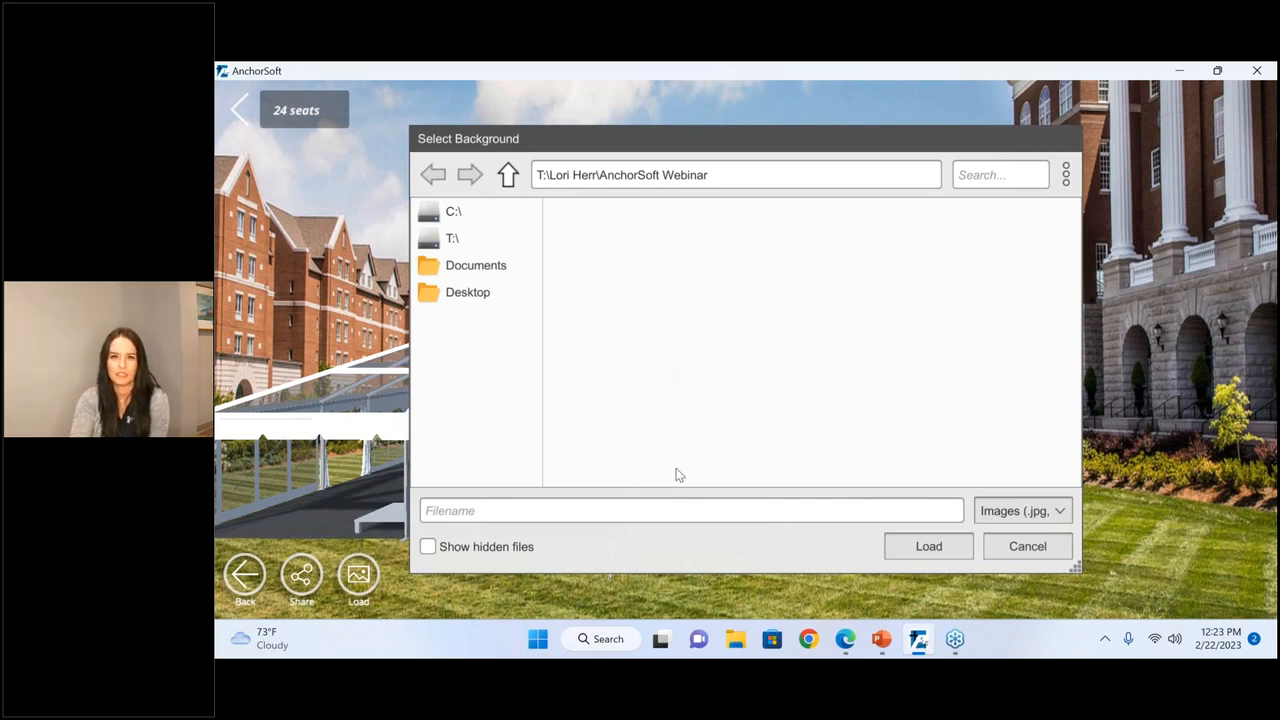
pyautogui.click(1028, 546)
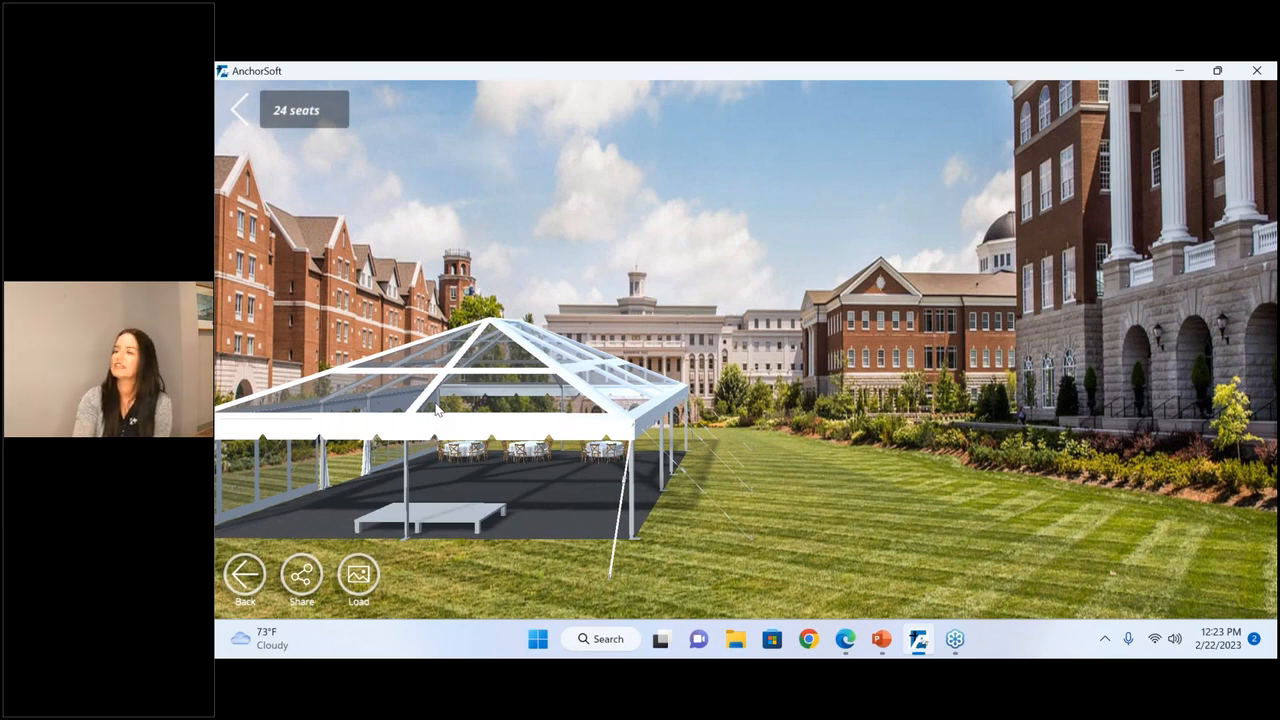
# - Position, angle and scale the tent on the campus photo so it stands on the lawn between the brick buildings
pyautogui.moveTo(437, 403); pyautogui.dragTo(1124, 423)
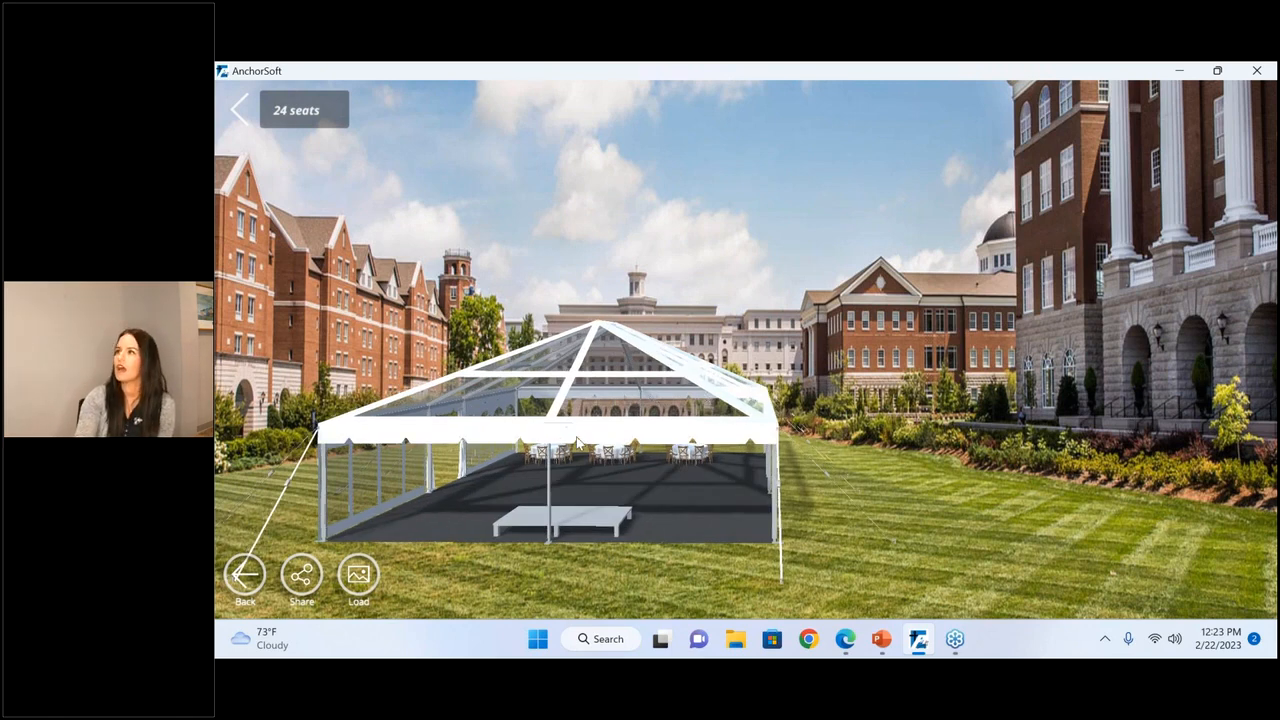
pyautogui.moveTo(641, 437); pyautogui.dragTo(584, 500)
pyautogui.scroll(3, 586, 500)
pyautogui.scroll(-3, 584, 498)
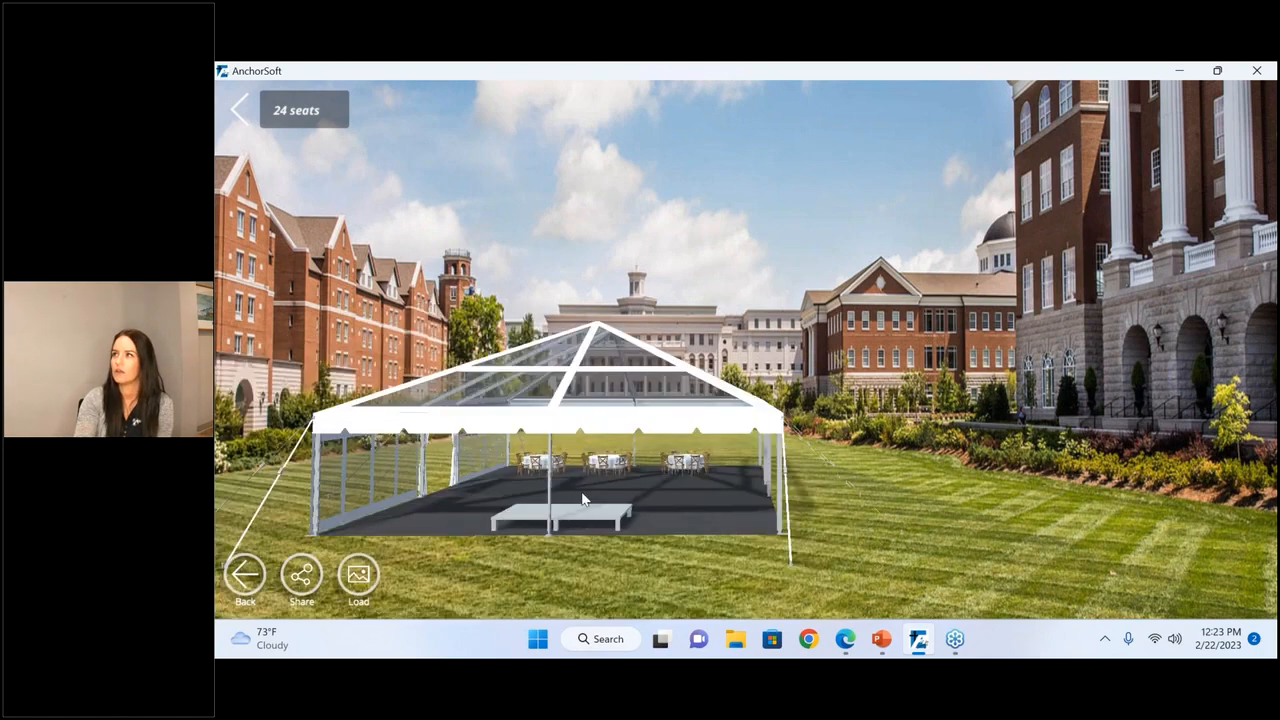
pyautogui.scroll(-3, 585, 500)
pyautogui.moveTo(567, 458); pyautogui.dragTo(527, 414)
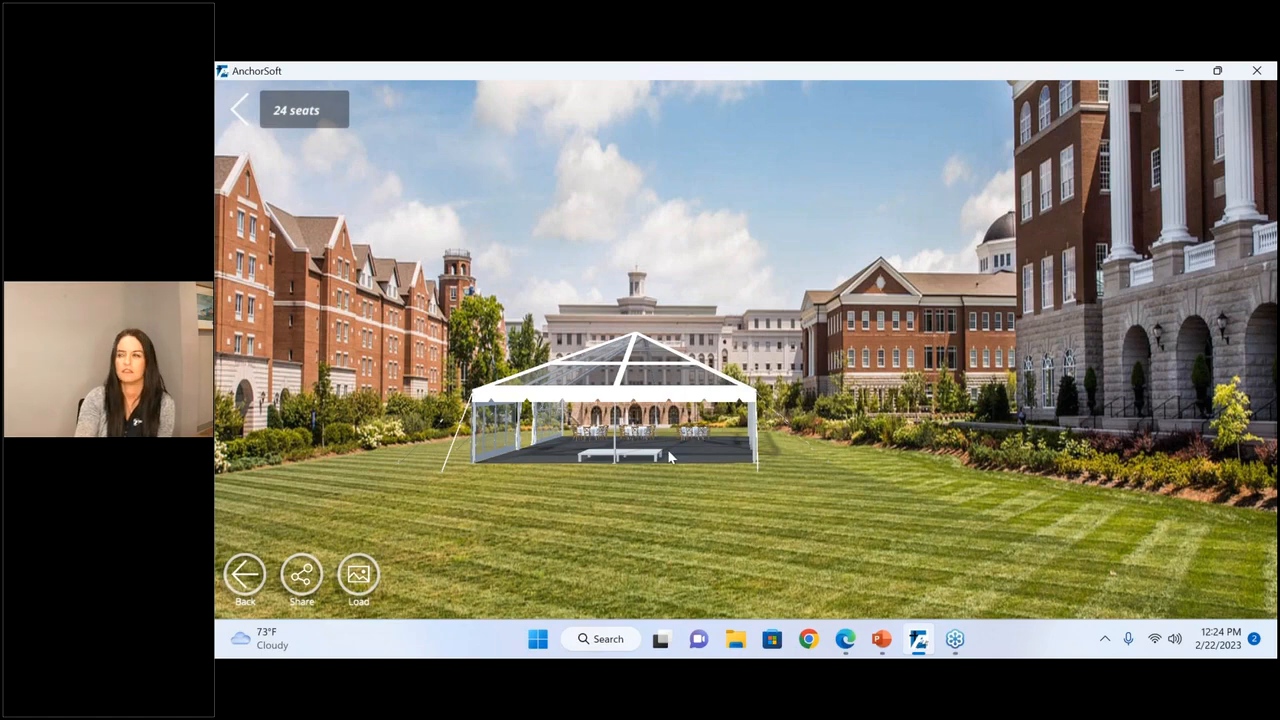
pyautogui.scroll(-2, 668, 451)
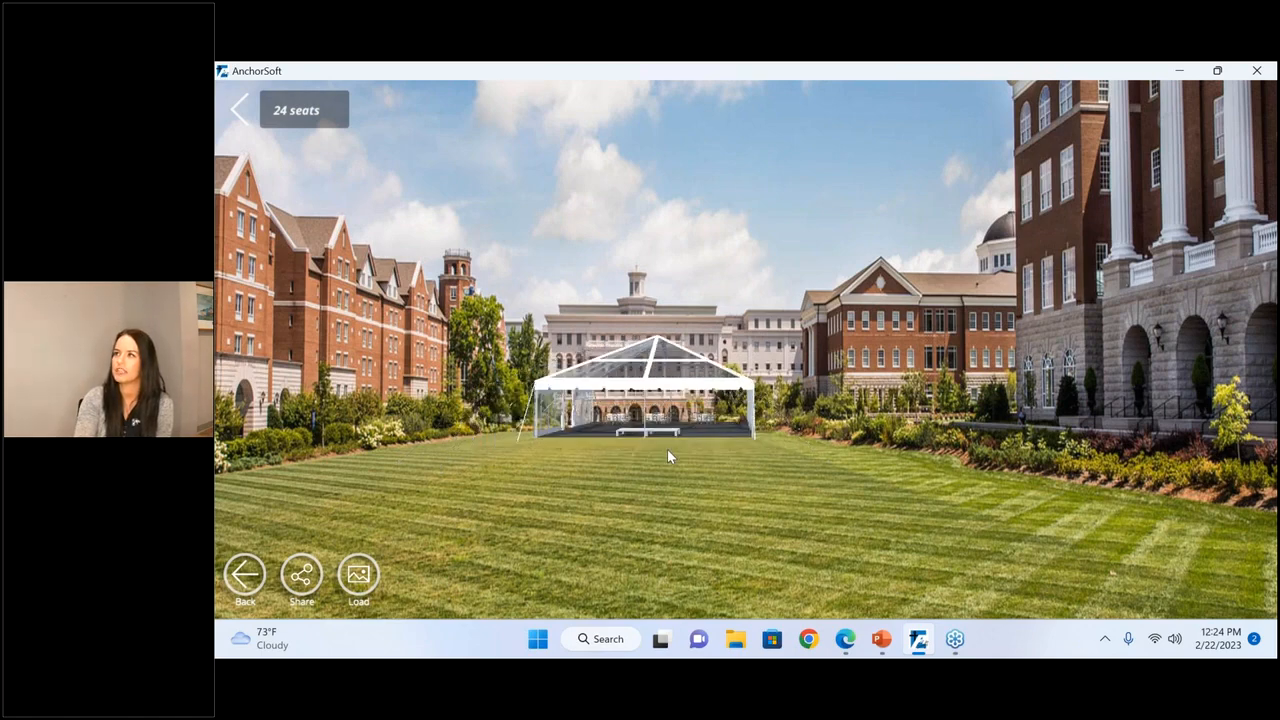
pyautogui.scroll(6, 668, 451)
pyautogui.moveTo(562, 458); pyautogui.dragTo(690, 325, button='middle')
pyautogui.scroll(-3, 560, 520)
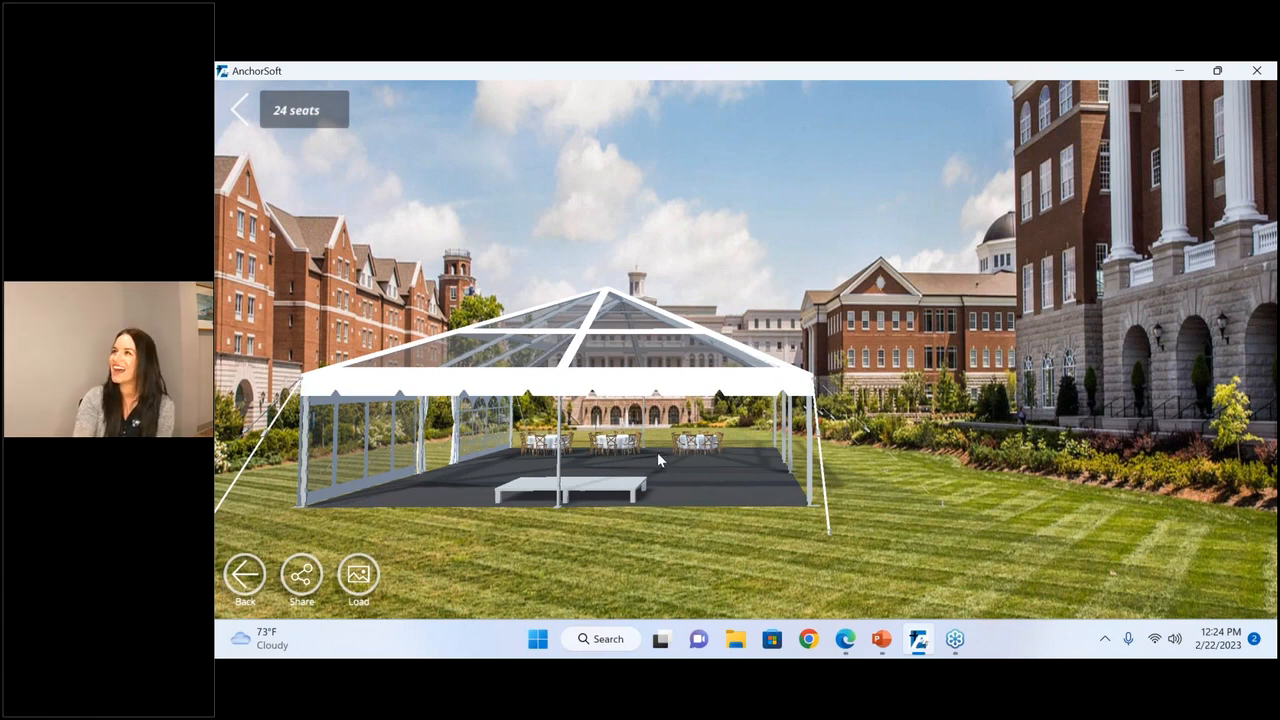
# - Save a screenshot of the tent on the campus photo, and open the background image selection and cancel it
pyautogui.click(301, 575)
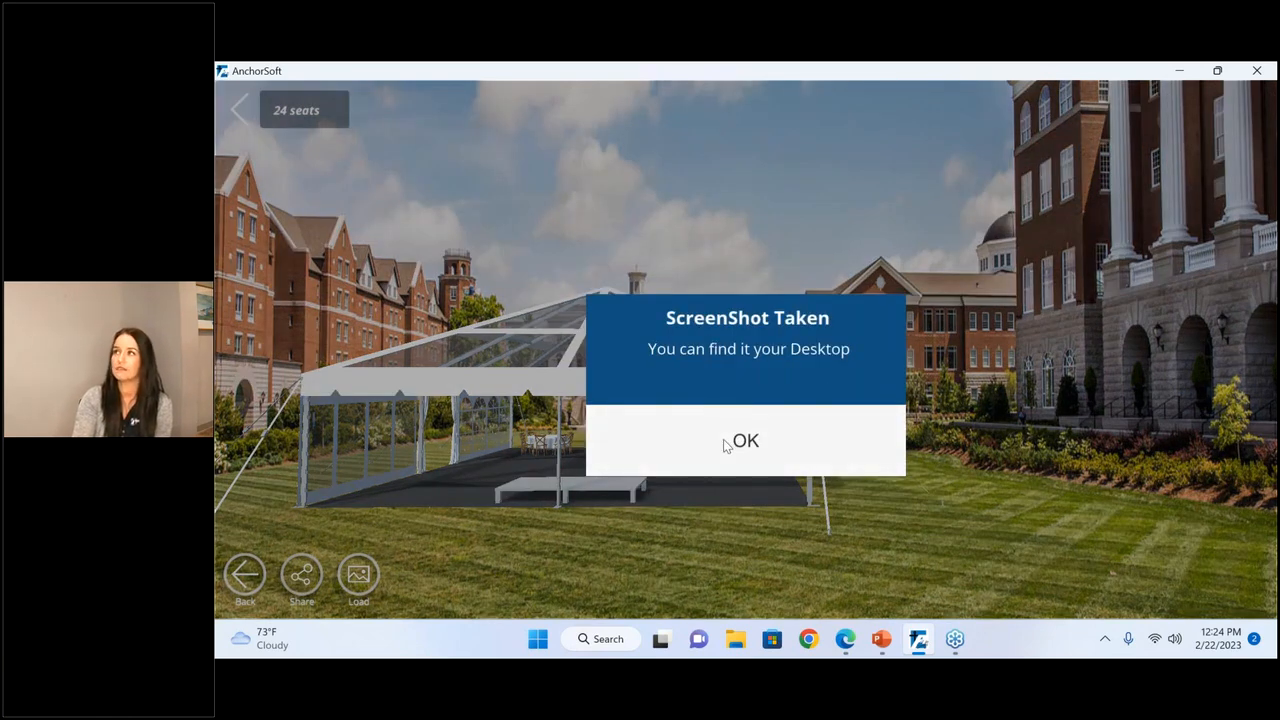
pyautogui.click(724, 441)
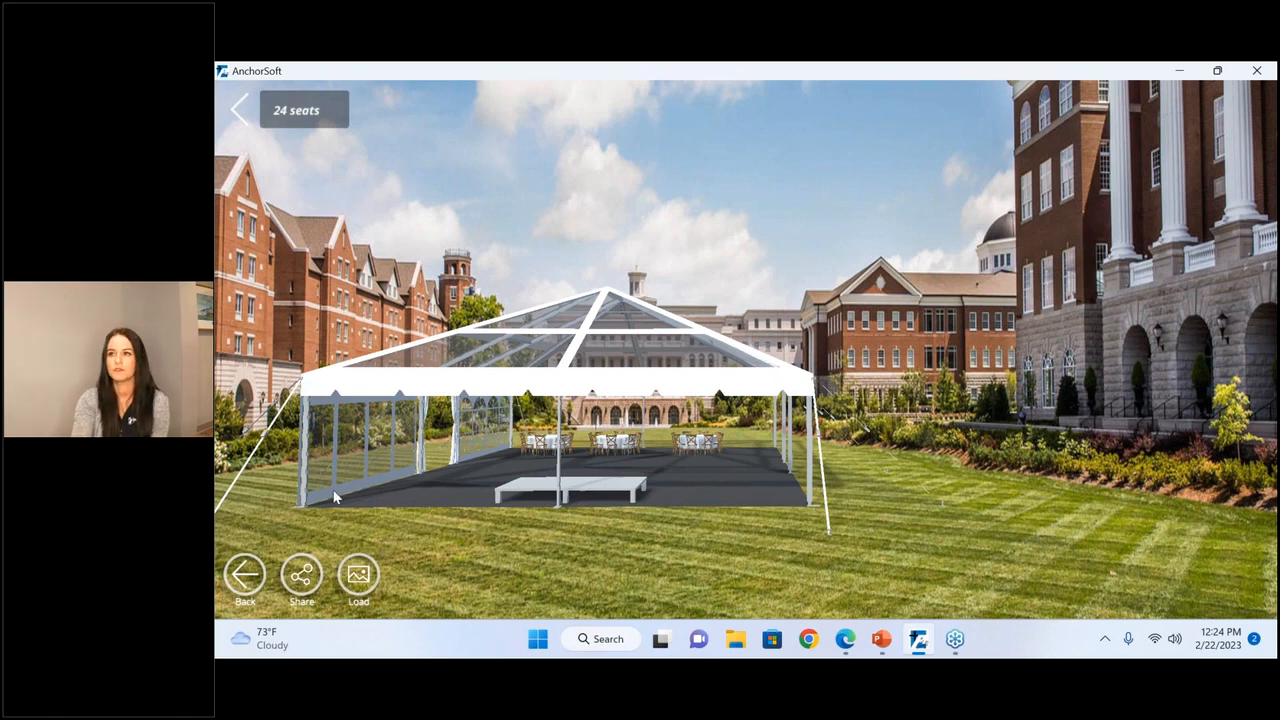
pyautogui.click(374, 583)
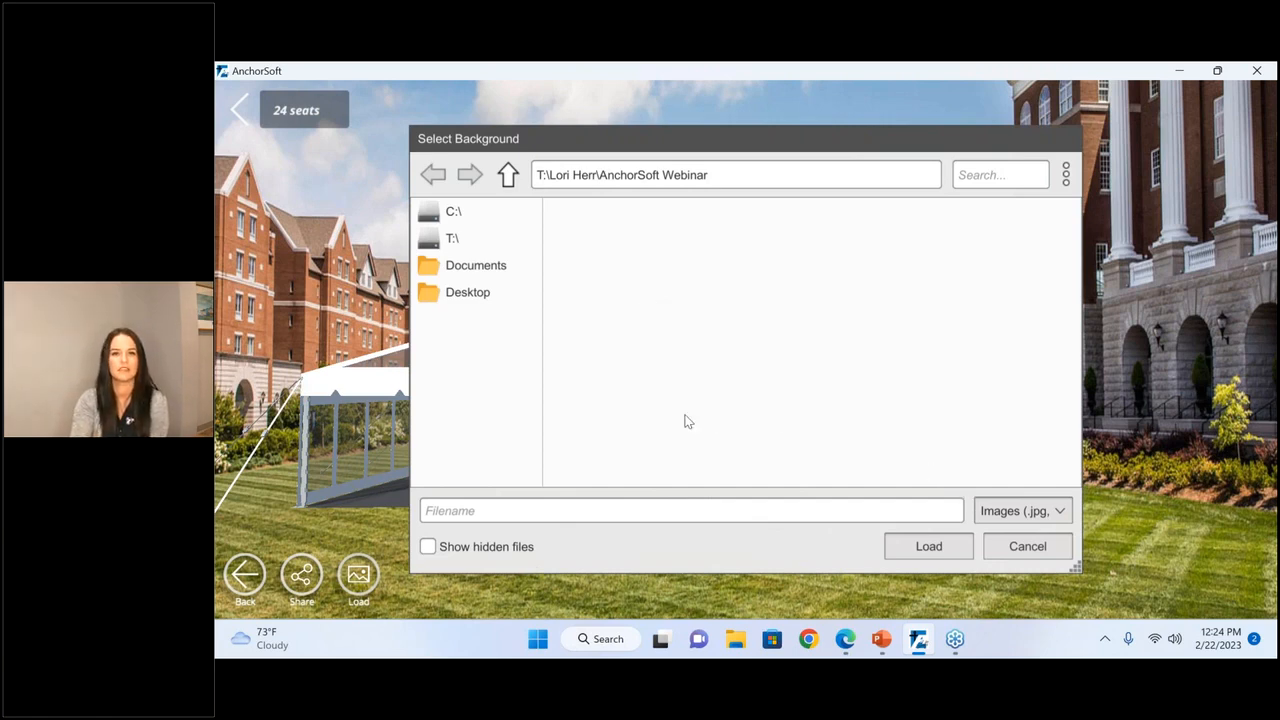
pyautogui.click(1045, 552)
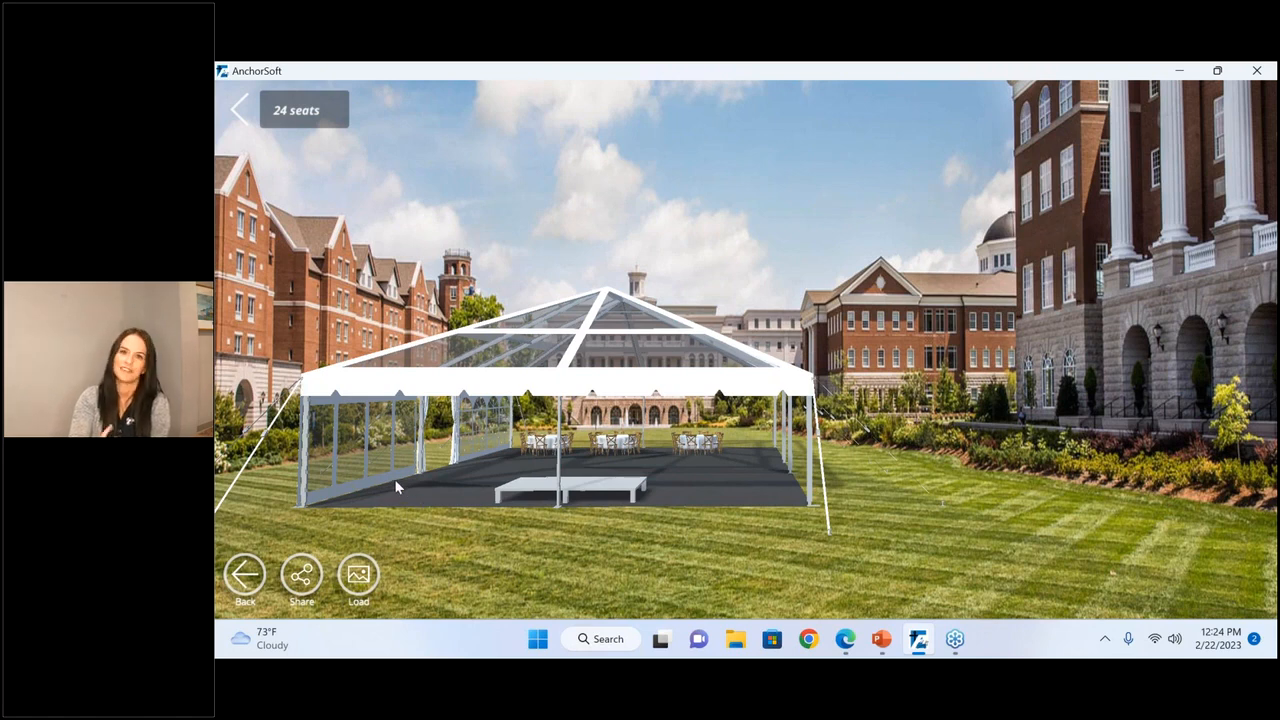
# - Leave the photo presentation and bring the layout back to the blueprint top view
pyautogui.click(262, 580)
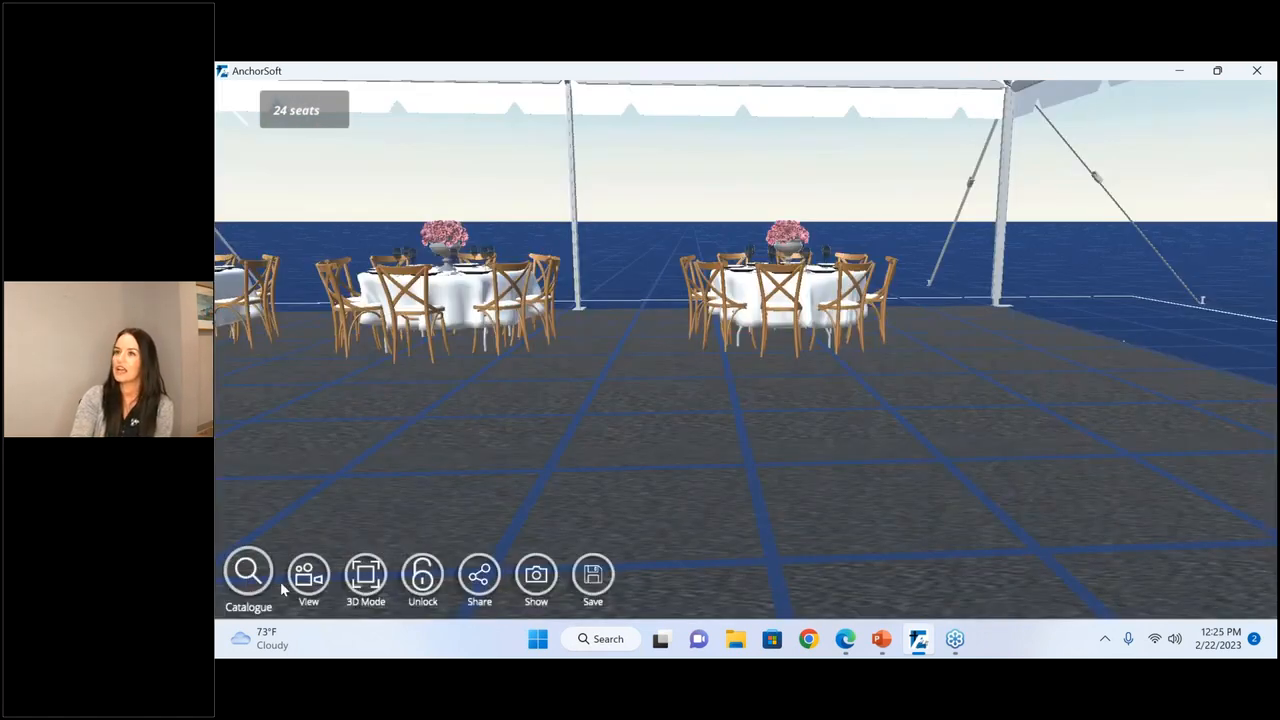
pyautogui.click(366, 586)
pyautogui.click(366, 586)
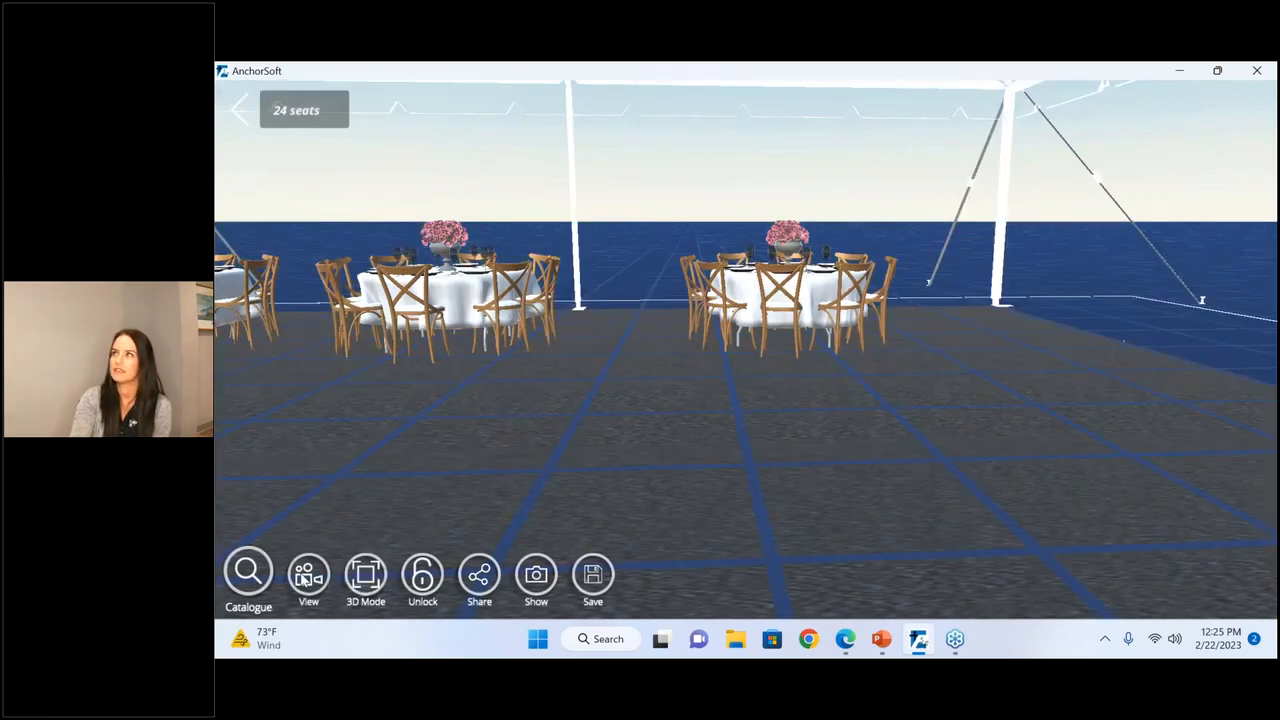
pyautogui.click(306, 578)
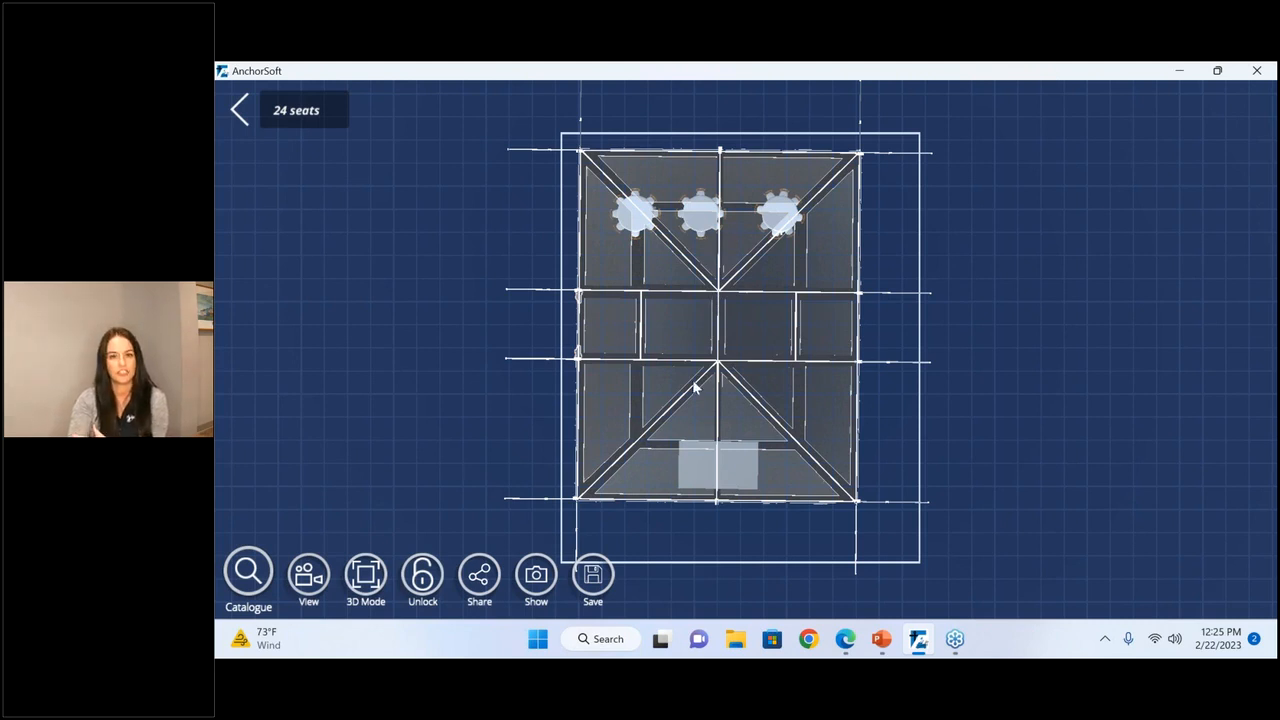
# - Open the project save and load window, close it without saving, and minimise the program to show the desktop
pyautogui.click(594, 580)
pyautogui.click(558, 137)
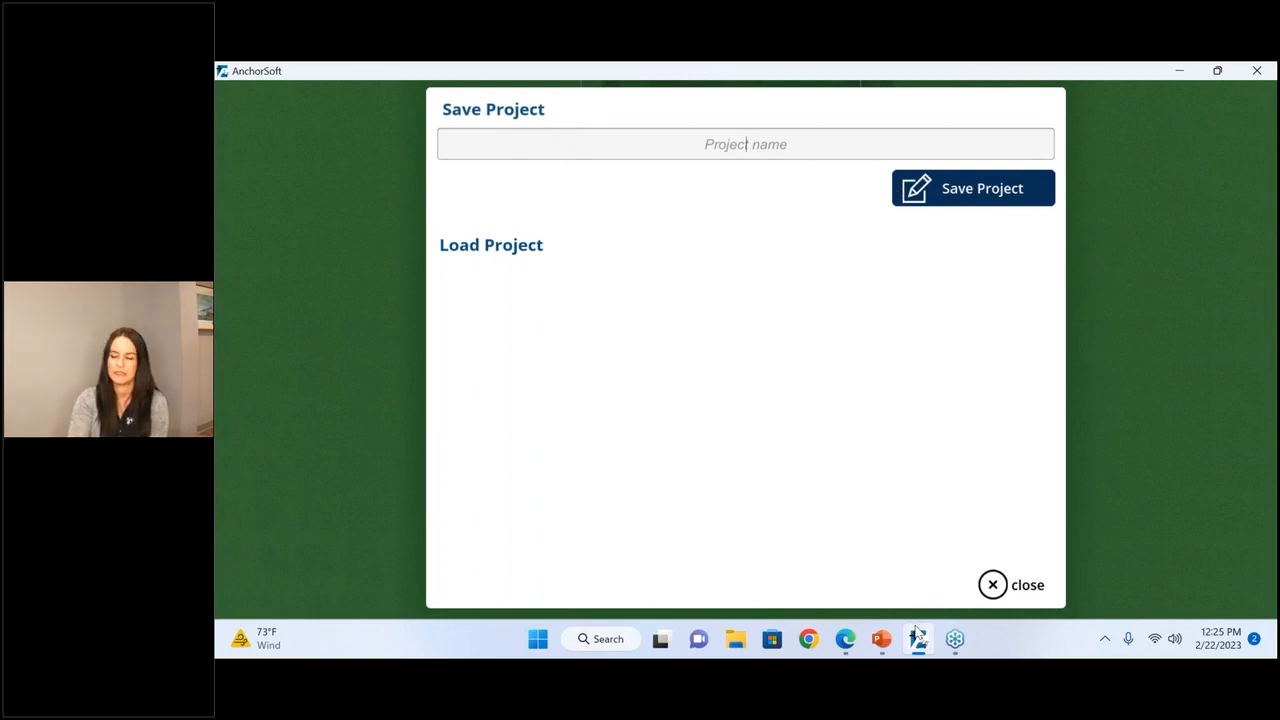
pyautogui.click(1000, 592)
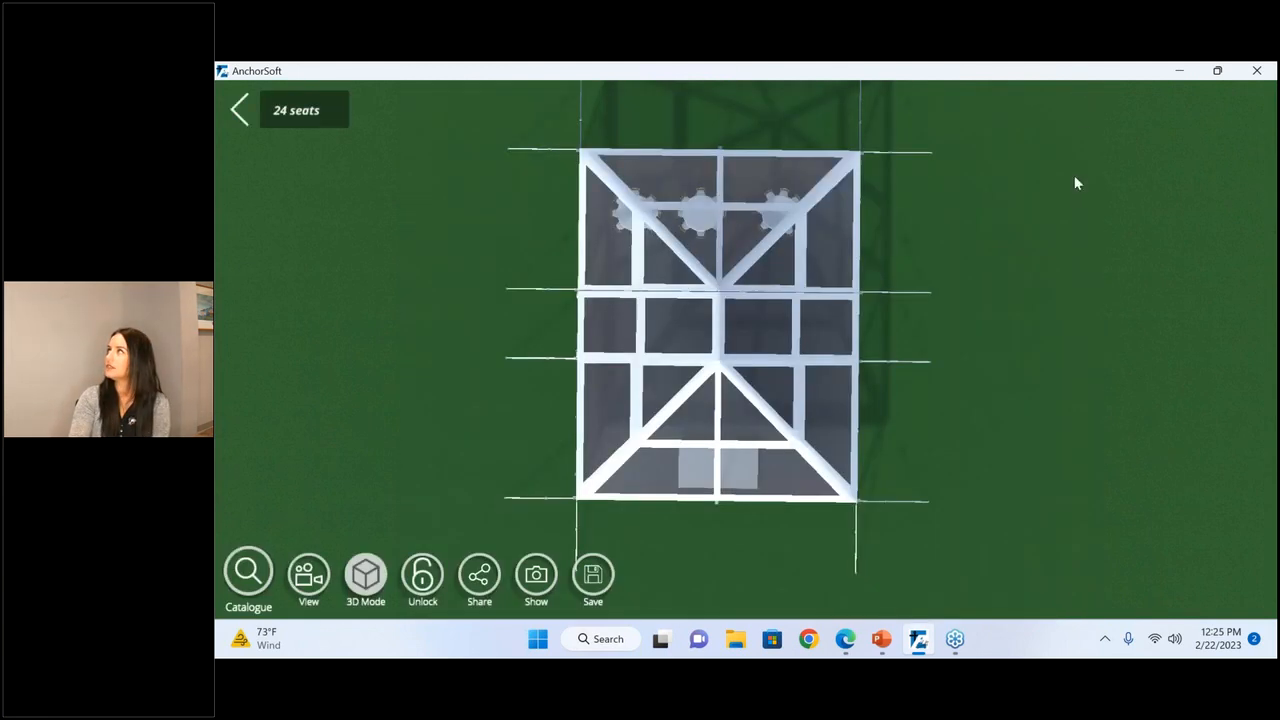
pyautogui.click(1179, 70)
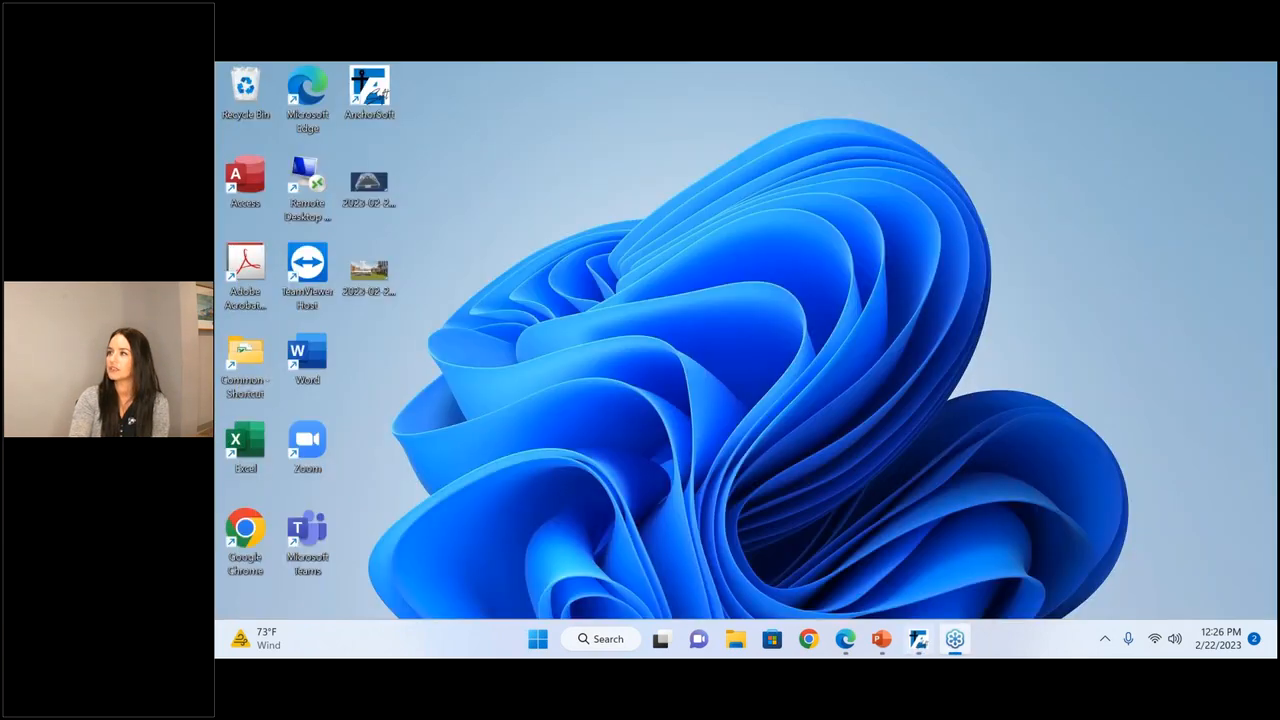
# - Switch to the Webinar_presentation in PowerPoint, start its slide show from the beginning and advance to the AnchorSoft video slide
pyautogui.click(881, 639)
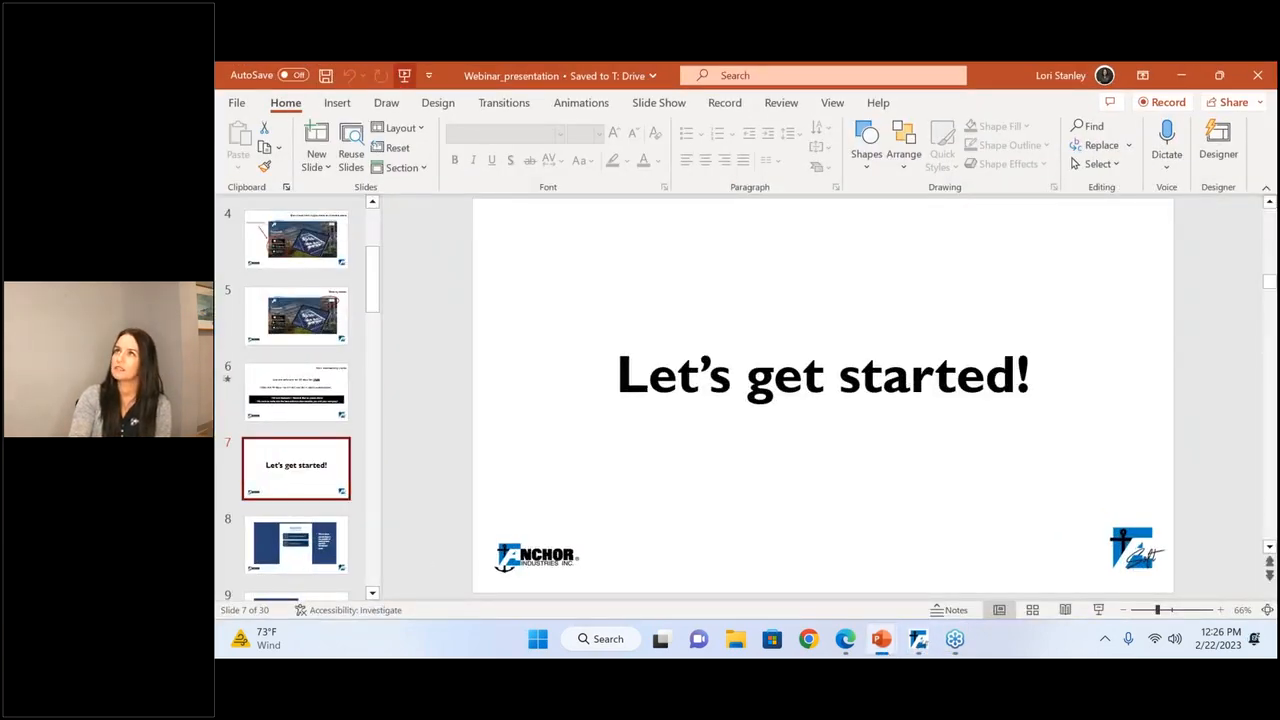
pyautogui.click(404, 75)
pyautogui.click(554, 369)
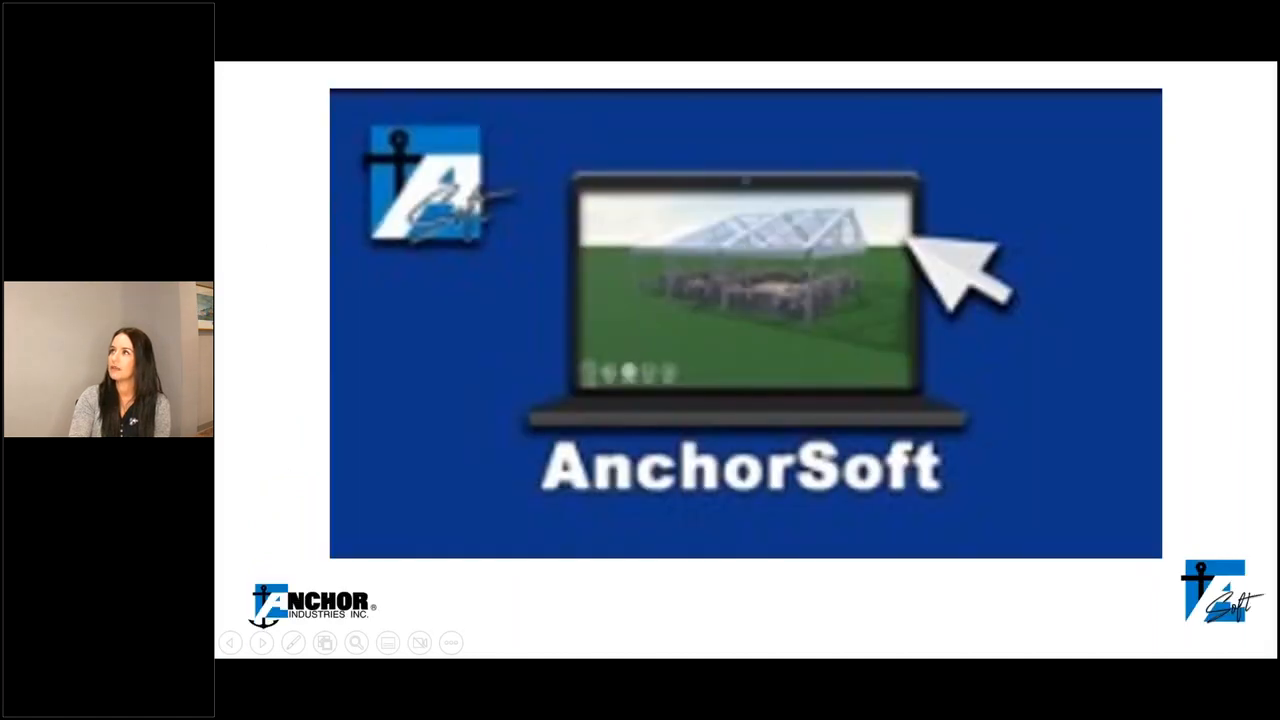
# - Advance the slide show past the video, sign-up and membership slides to the "Let's get started!" slide
pyautogui.click(1053, 430)
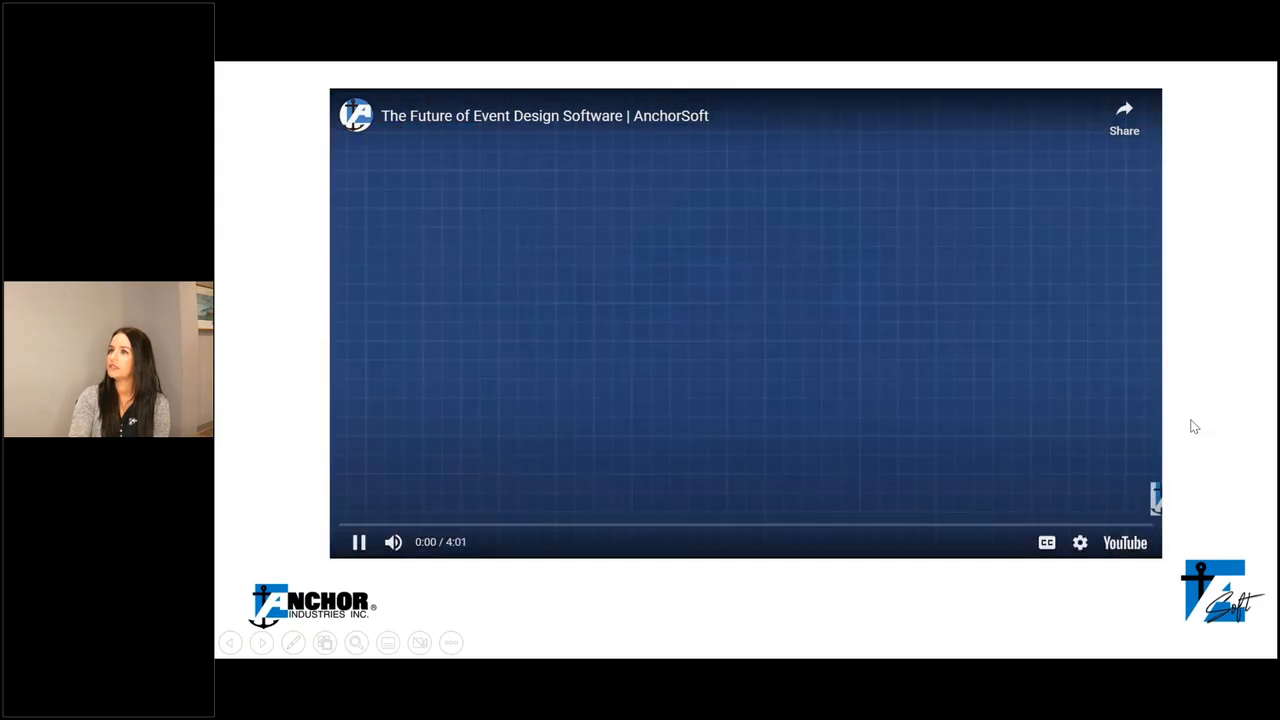
pyautogui.click(1191, 424)
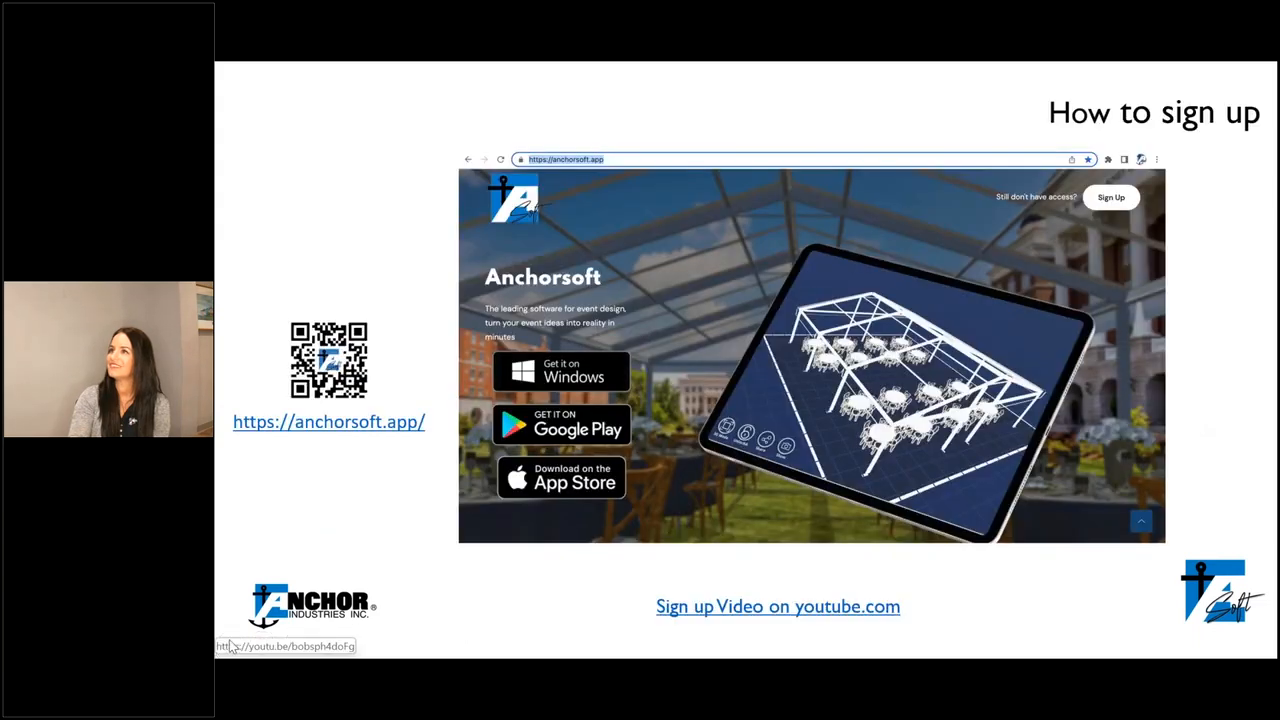
pyautogui.click(262, 643)
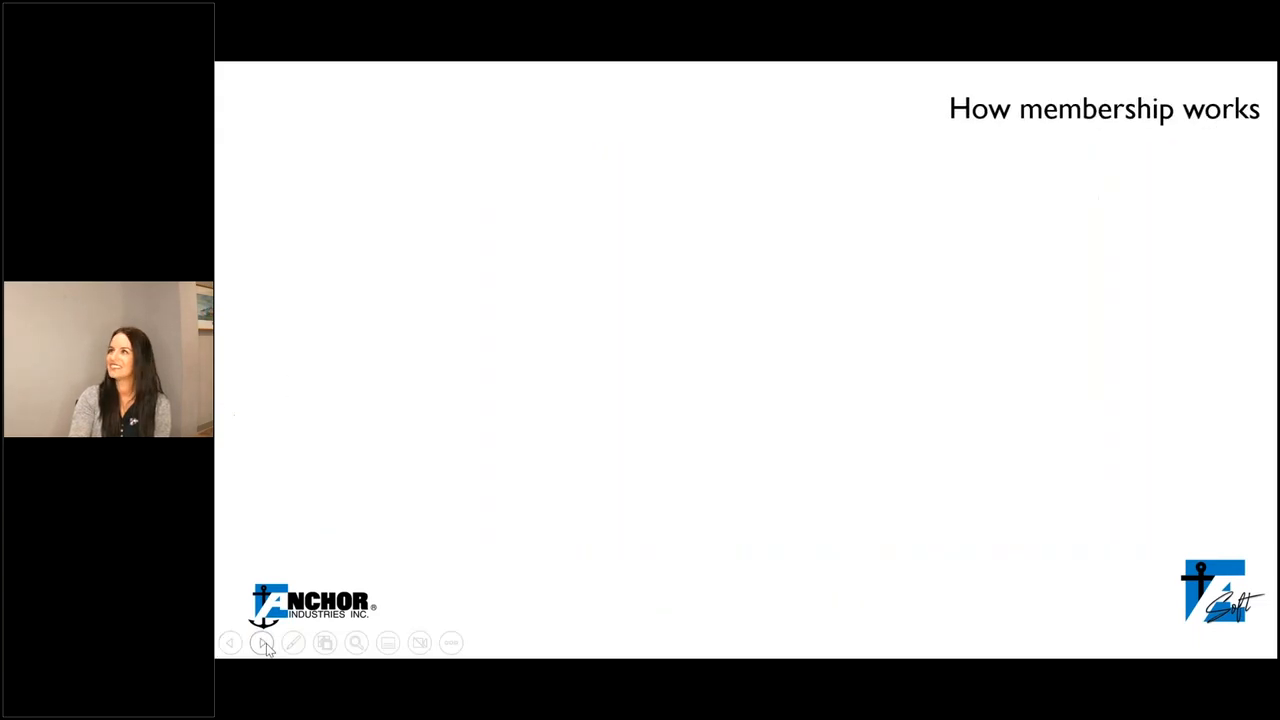
pyautogui.click(262, 643)
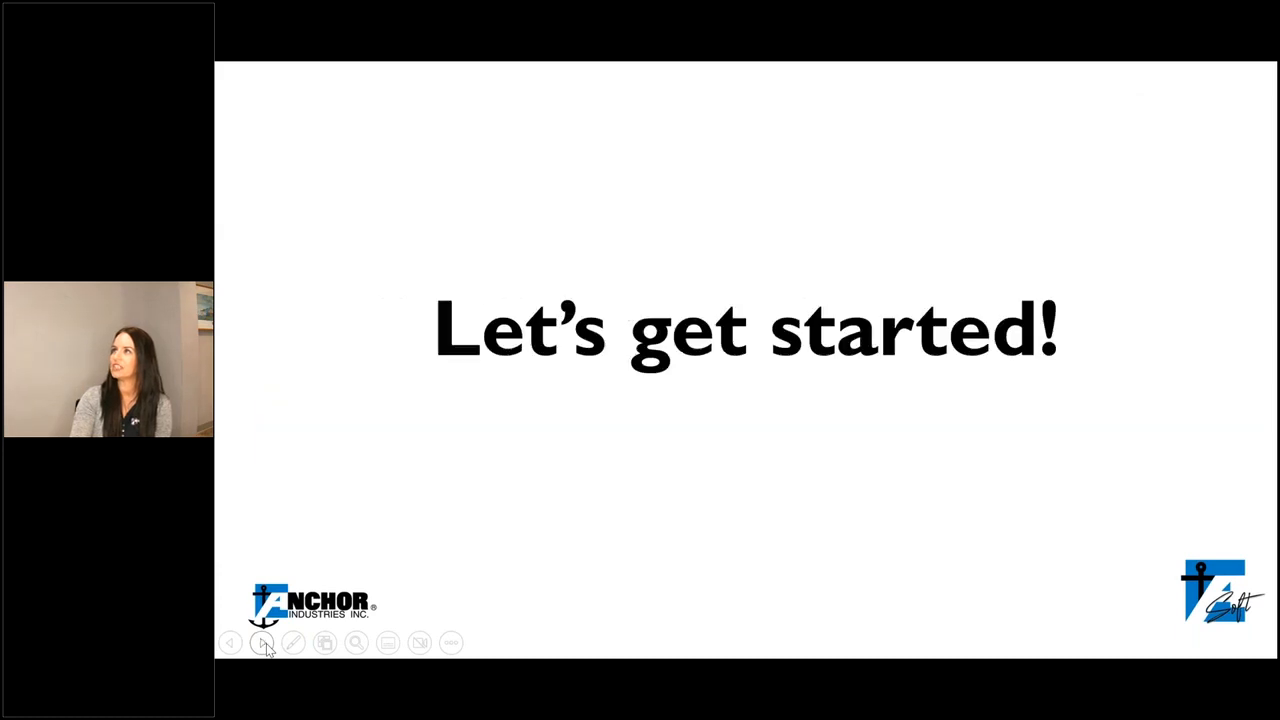